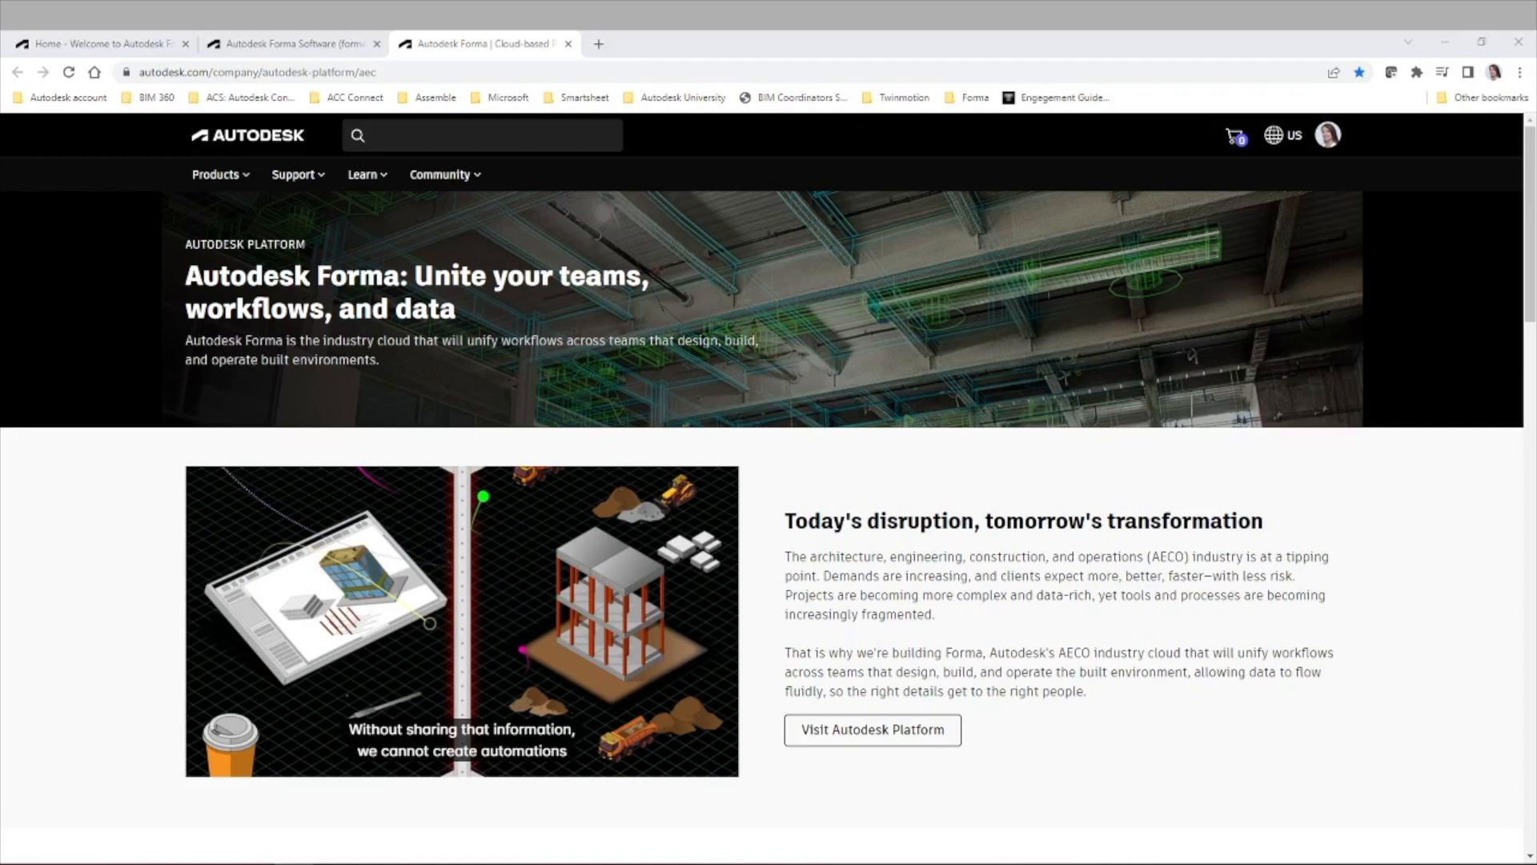
Switch to the Forma home page and look at the list of available hubs
left_click(113, 37)
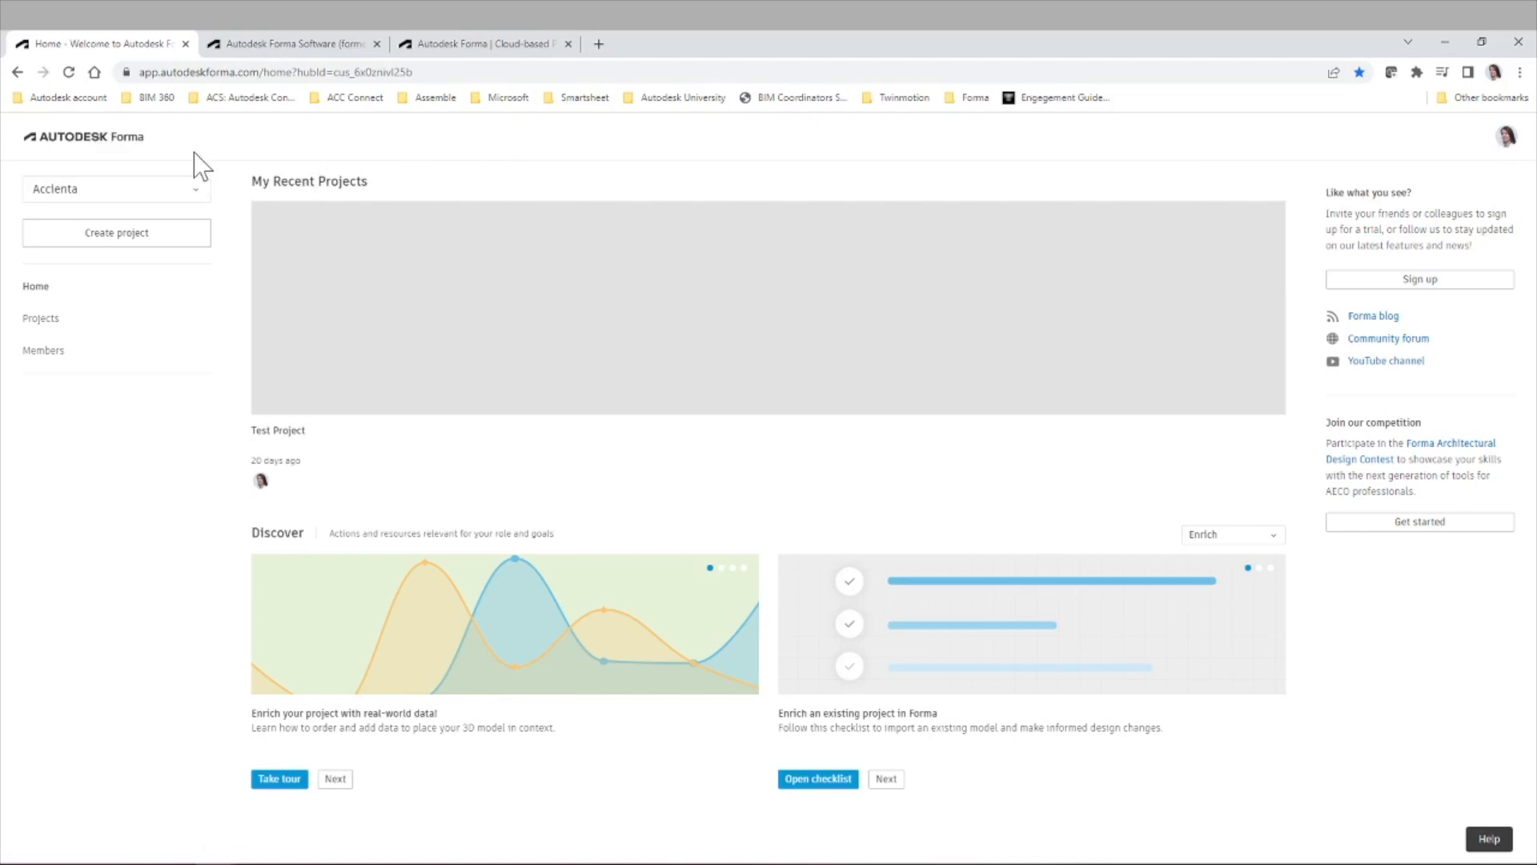
left_click(197, 200)
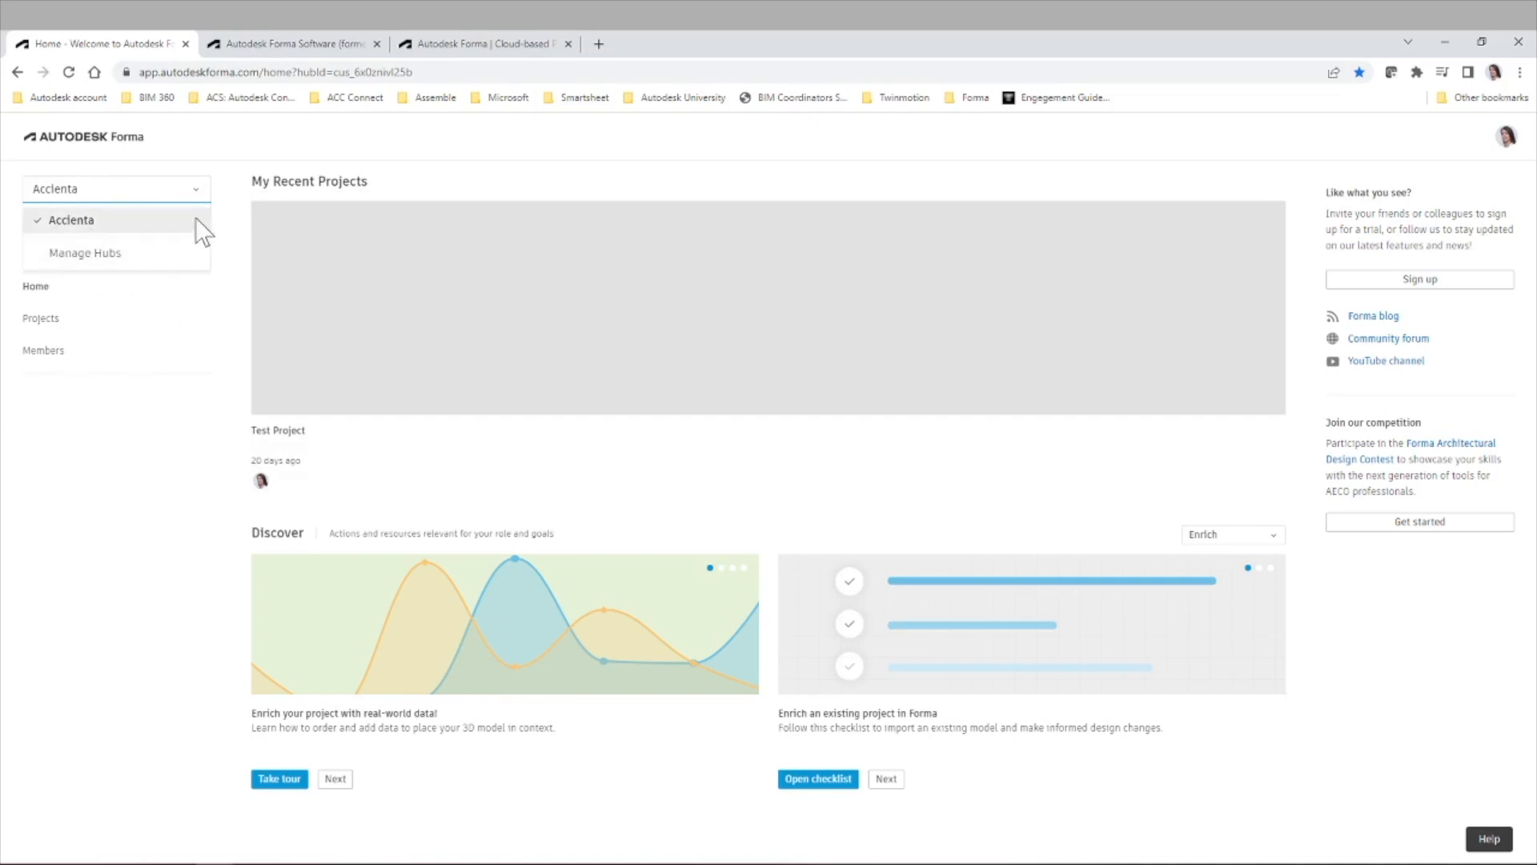
left_click(227, 210)
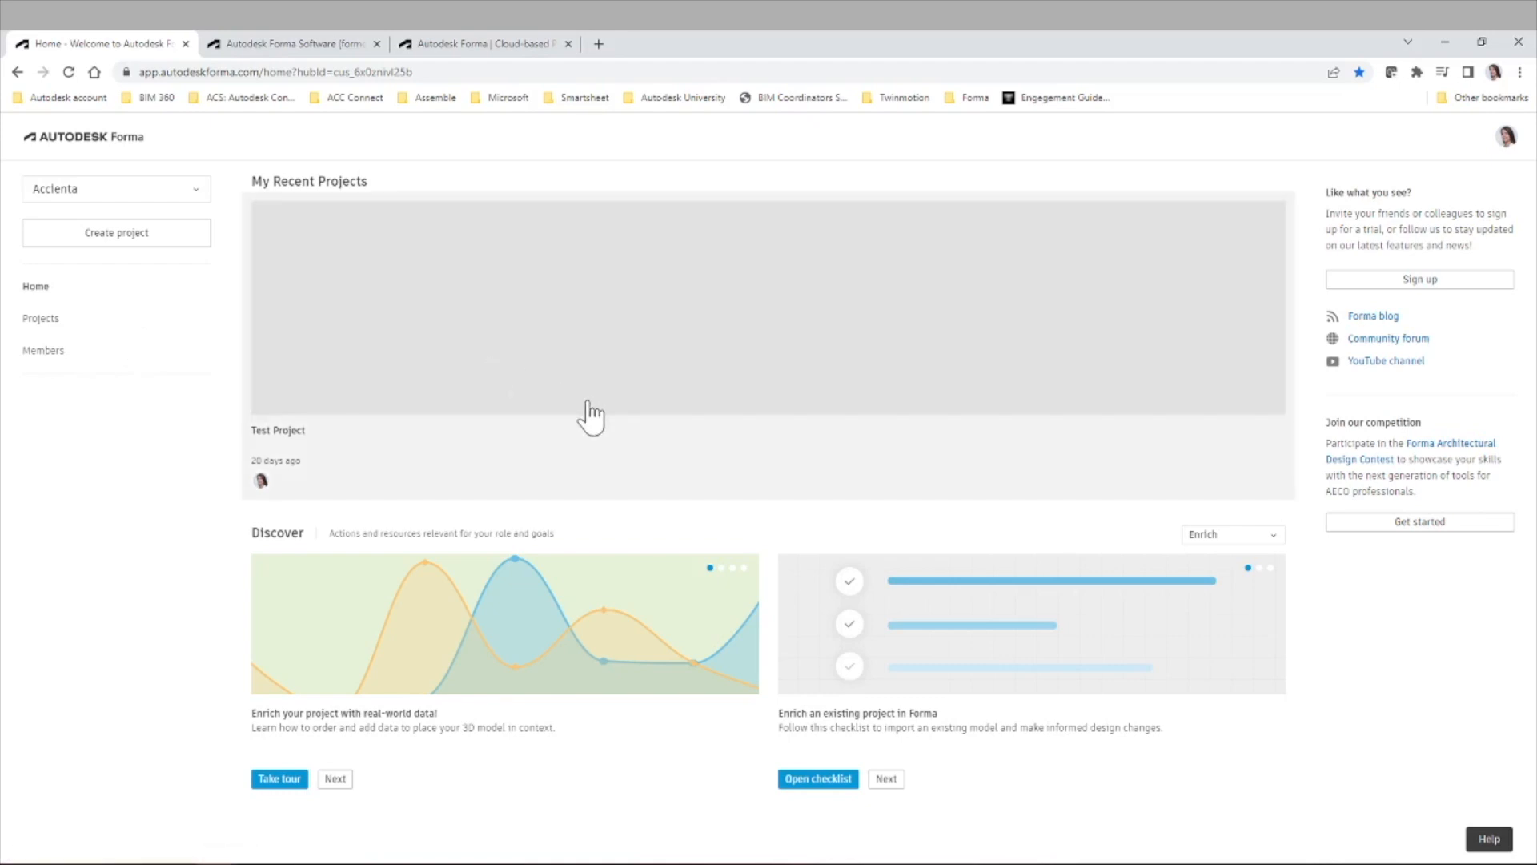
Open the Help center from the Forma help options and look through all its article categories
left_click(1488, 840)
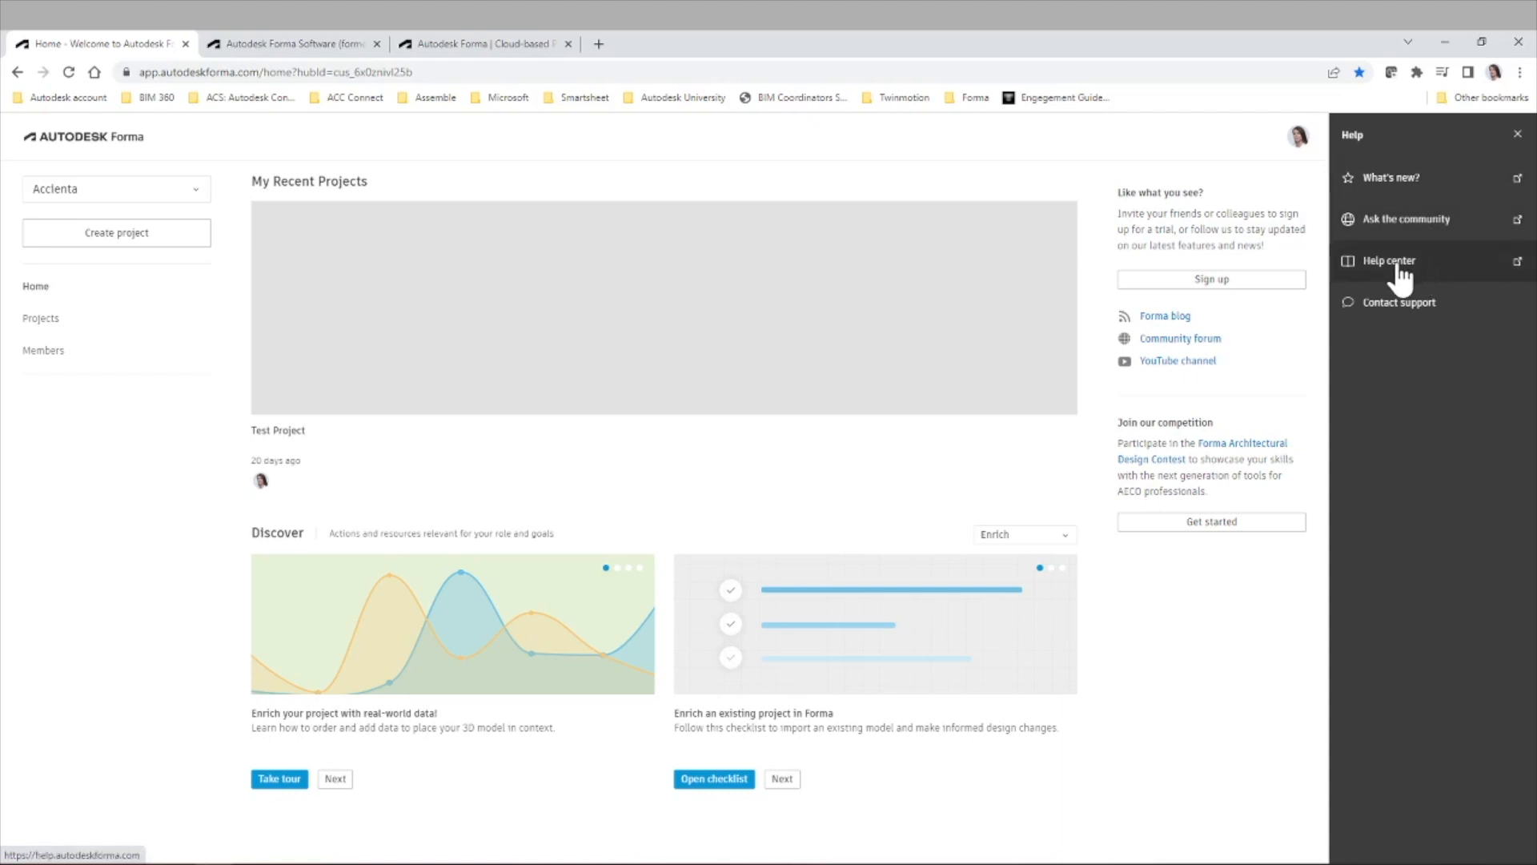
left_click(1433, 262)
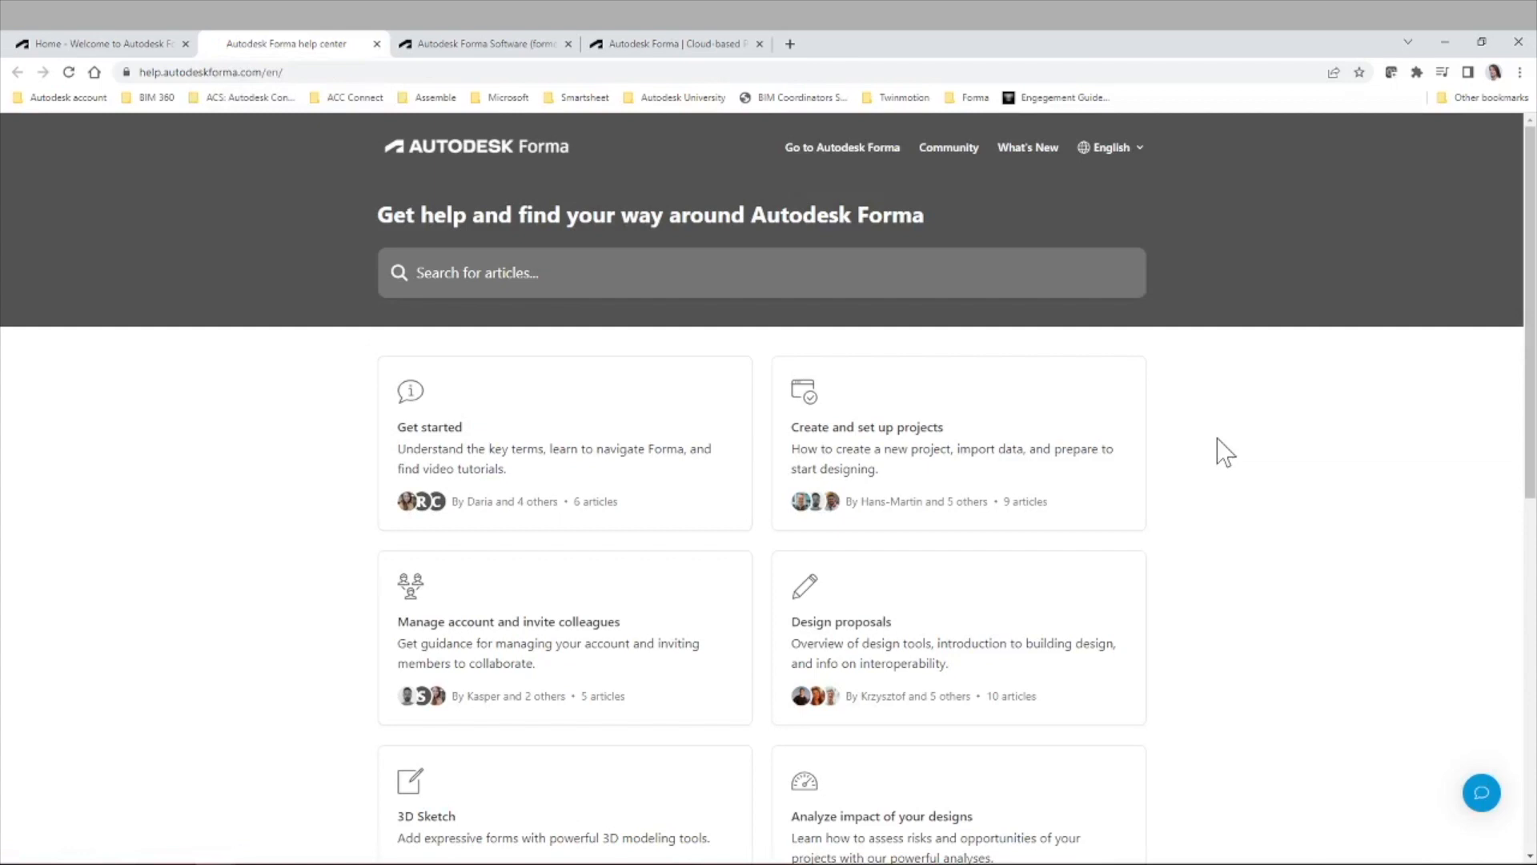
scroll(1255, 455, "down", 1)
scroll(1265, 481, "down", 1)
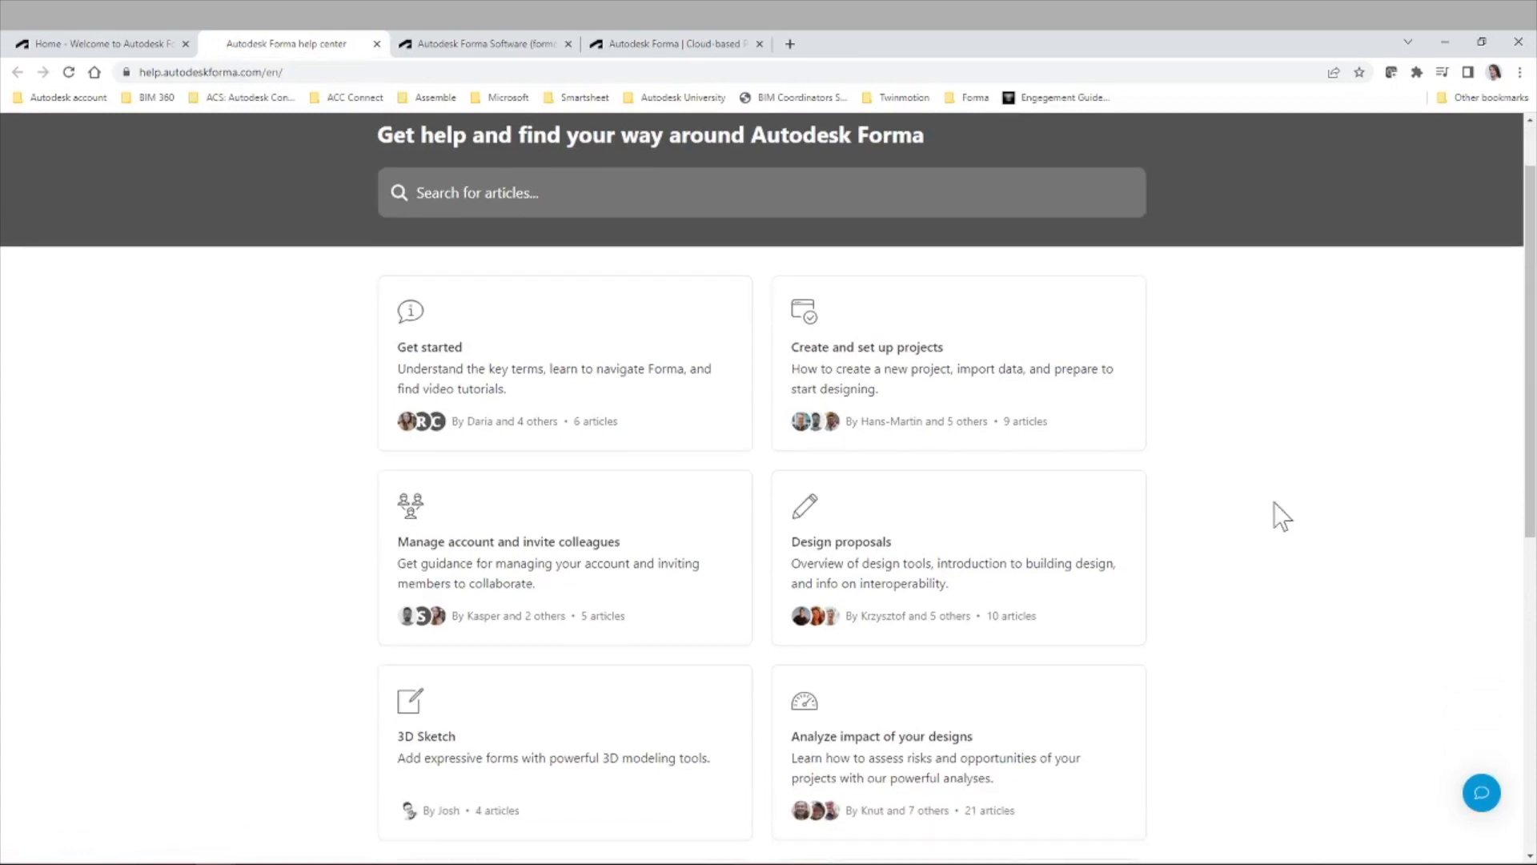
scroll(1279, 441, "down", 3)
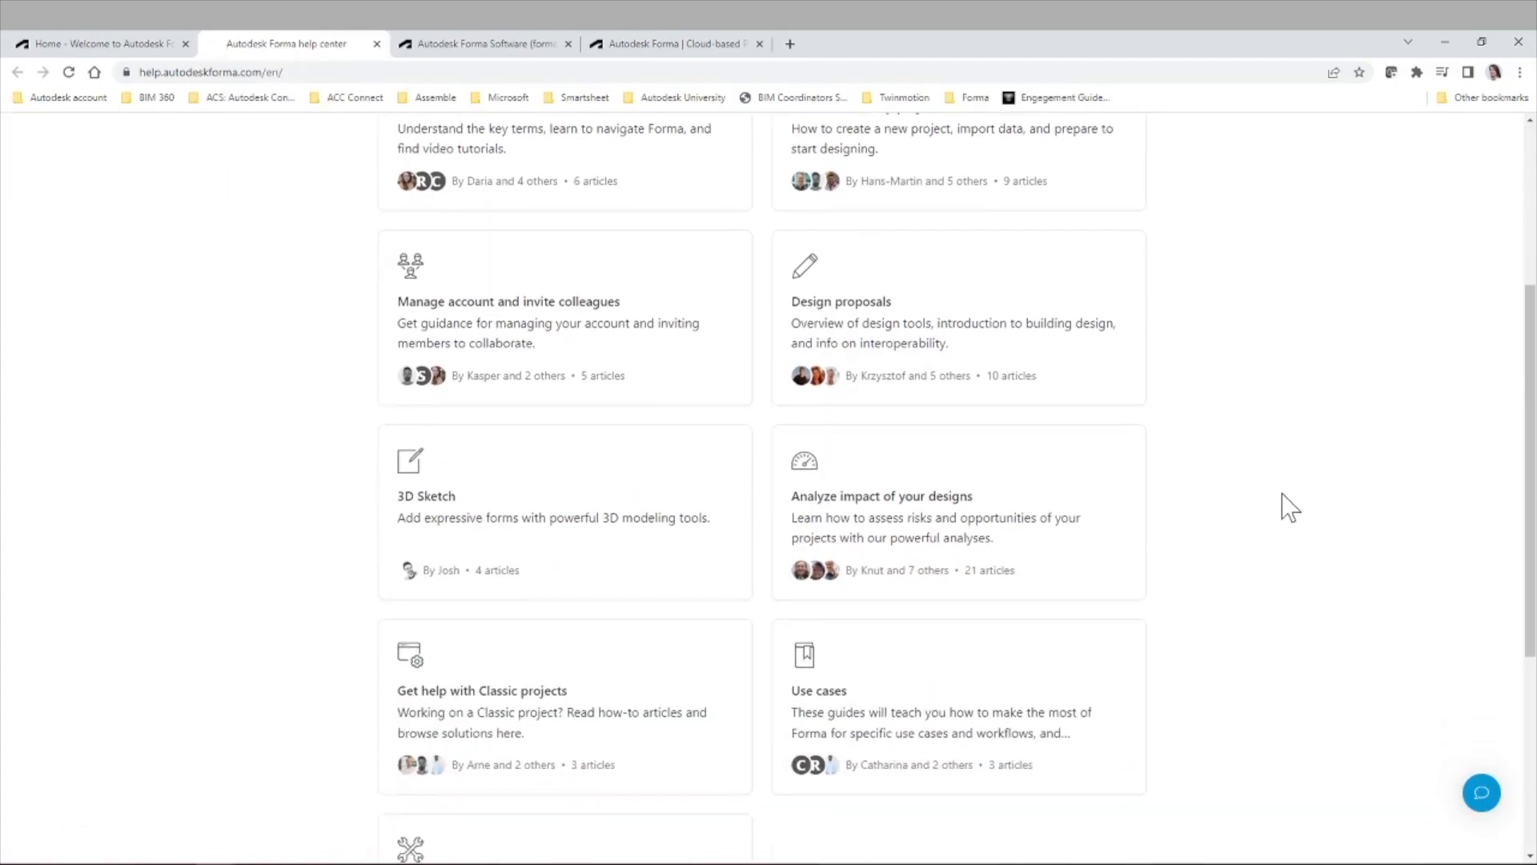
scroll(1273, 425, "down", 3)
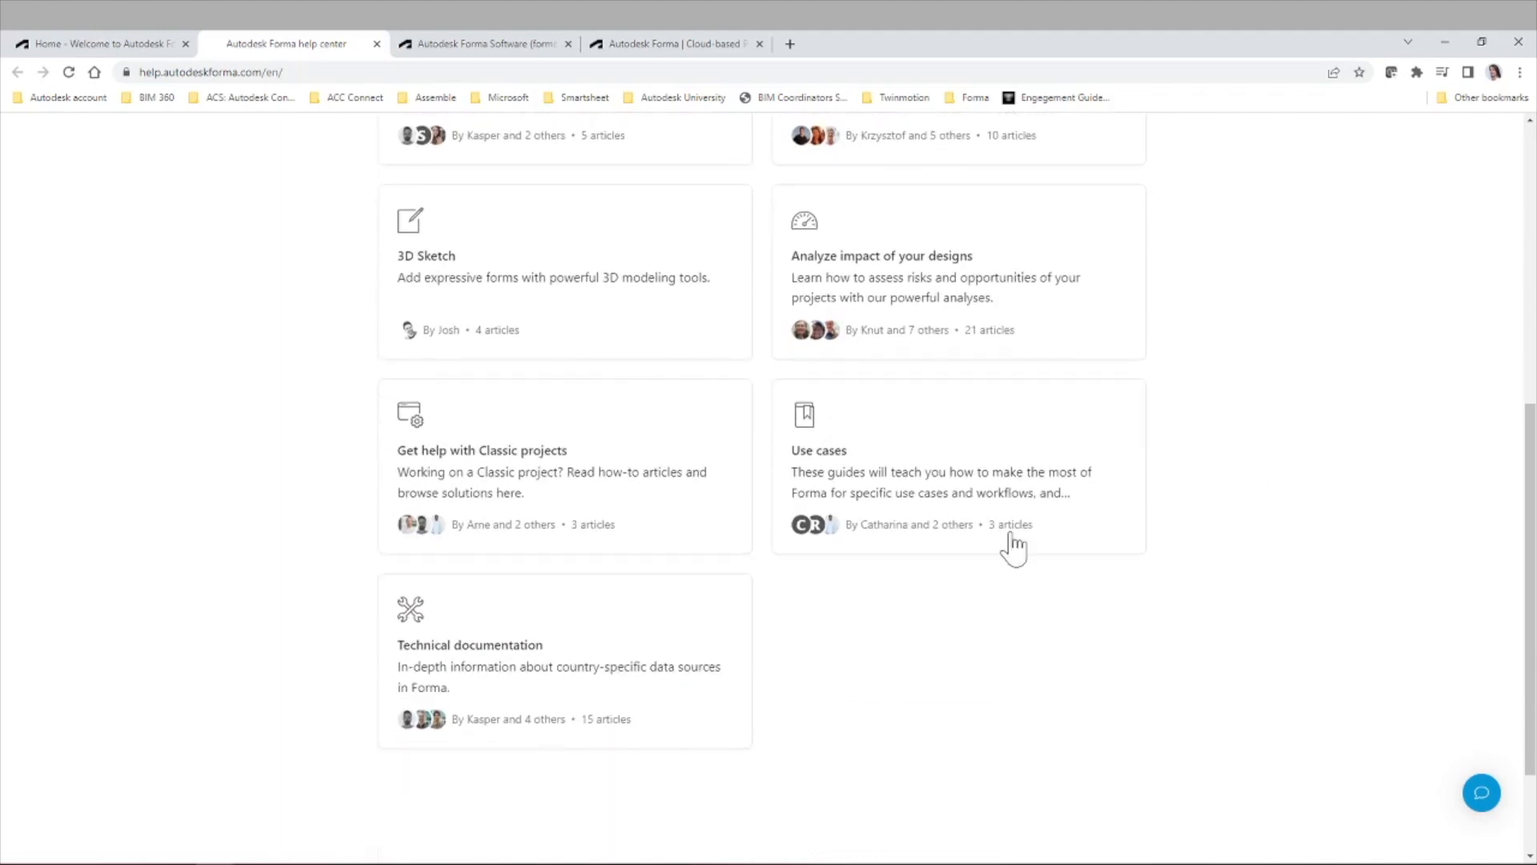
left_click_drag(1531, 538, 1480, 189)
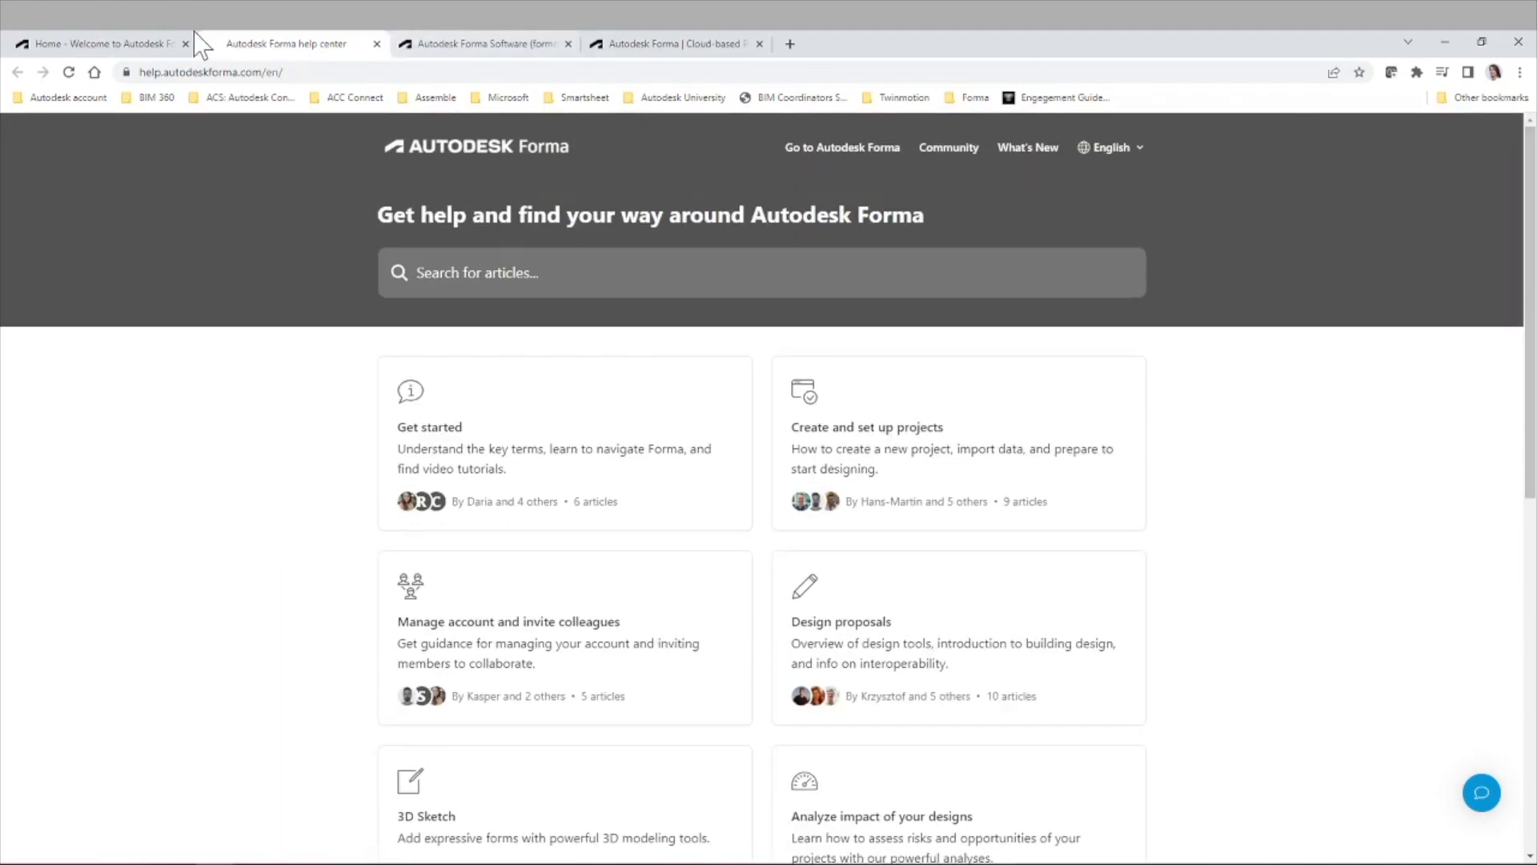
Return to the Forma home page, open Contact support and look through its suggested help topics
left_click(120, 44)
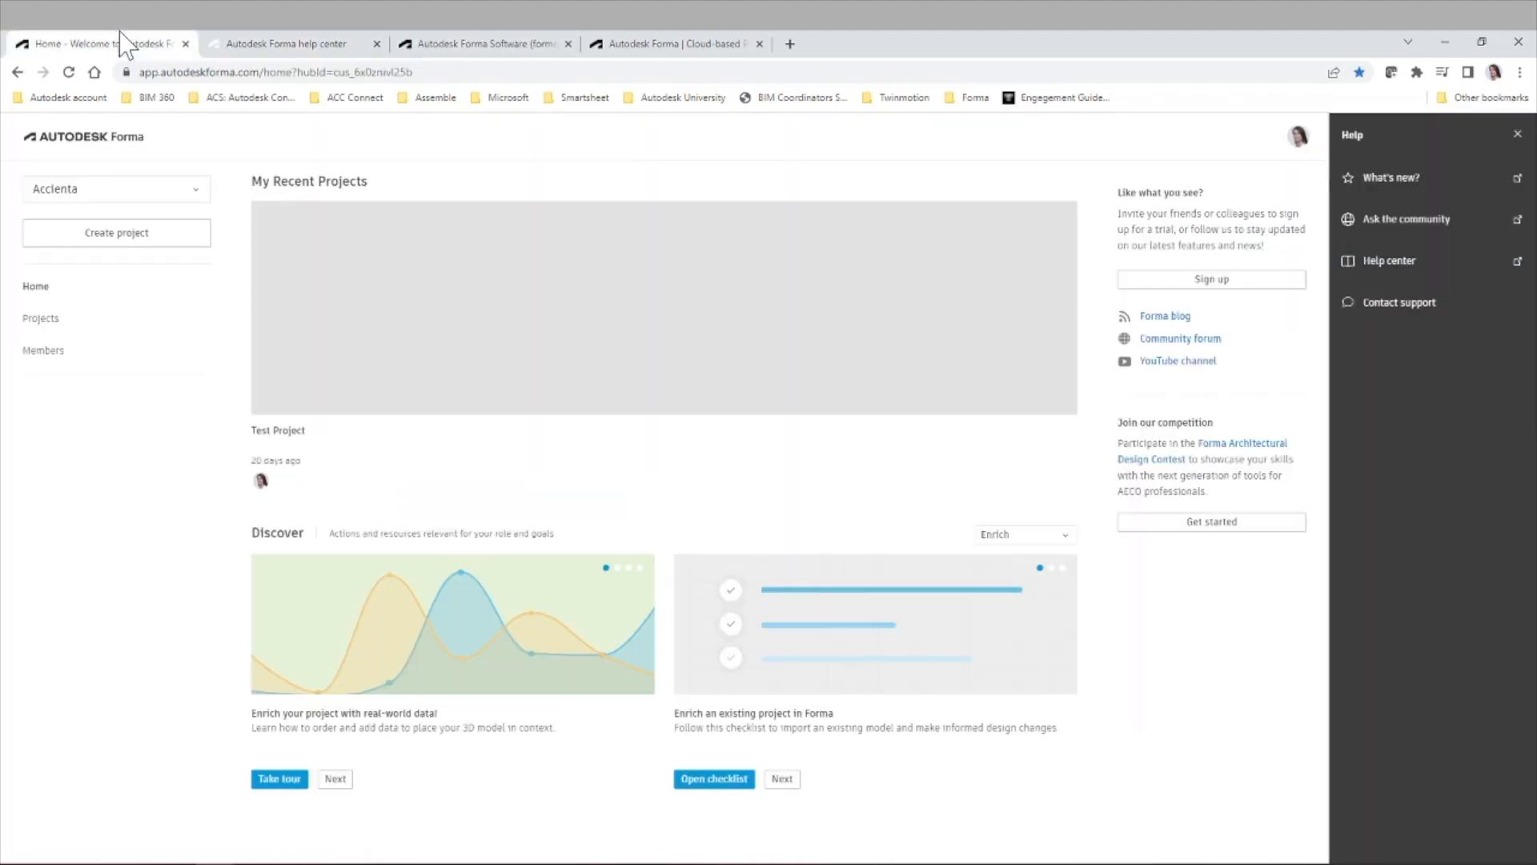
left_click(1380, 308)
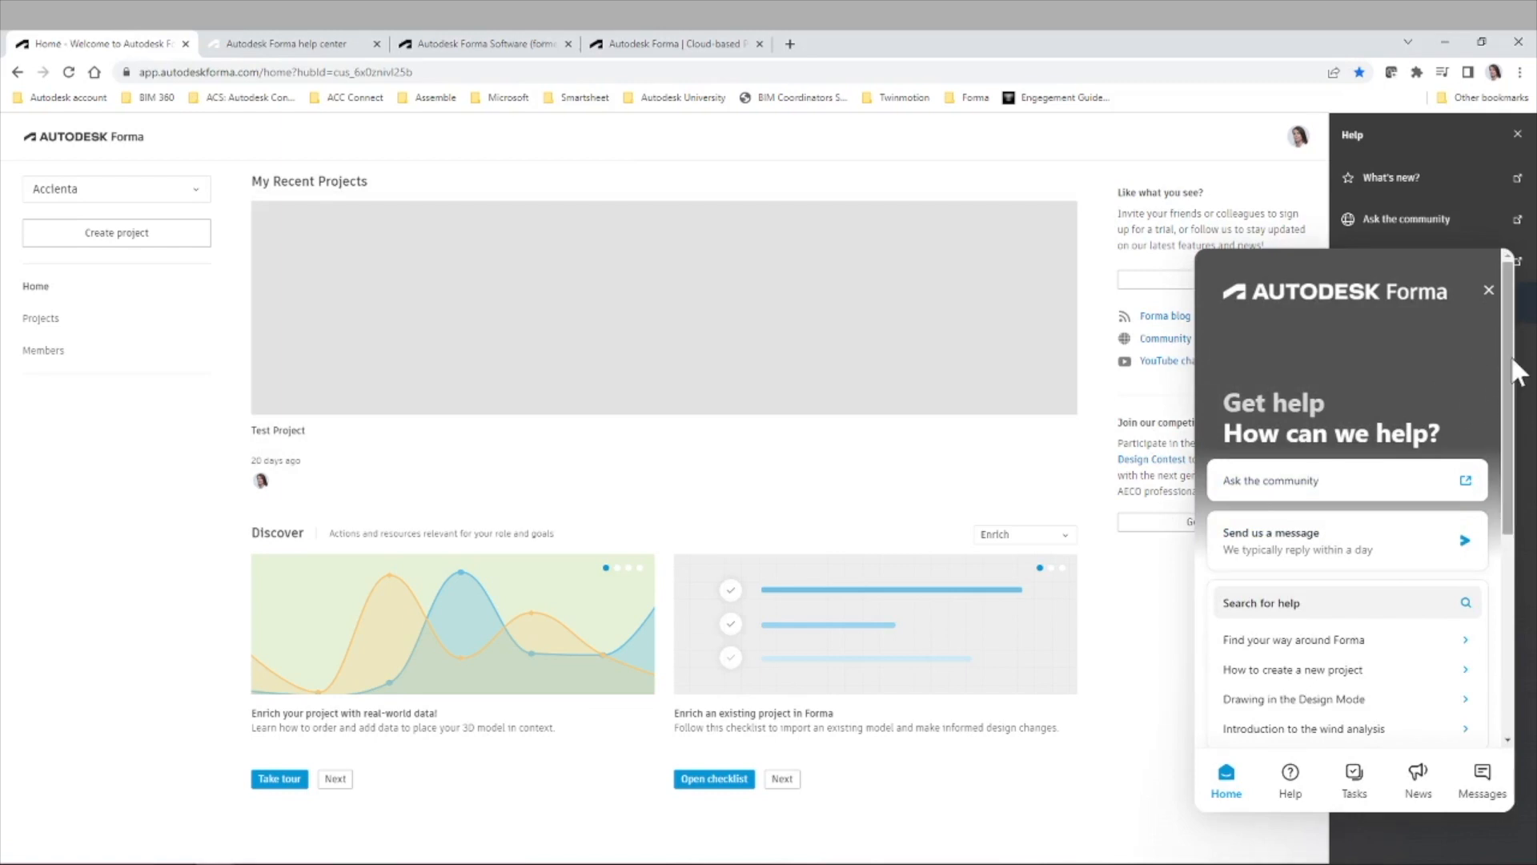
left_click_drag(1509, 369, 1512, 531)
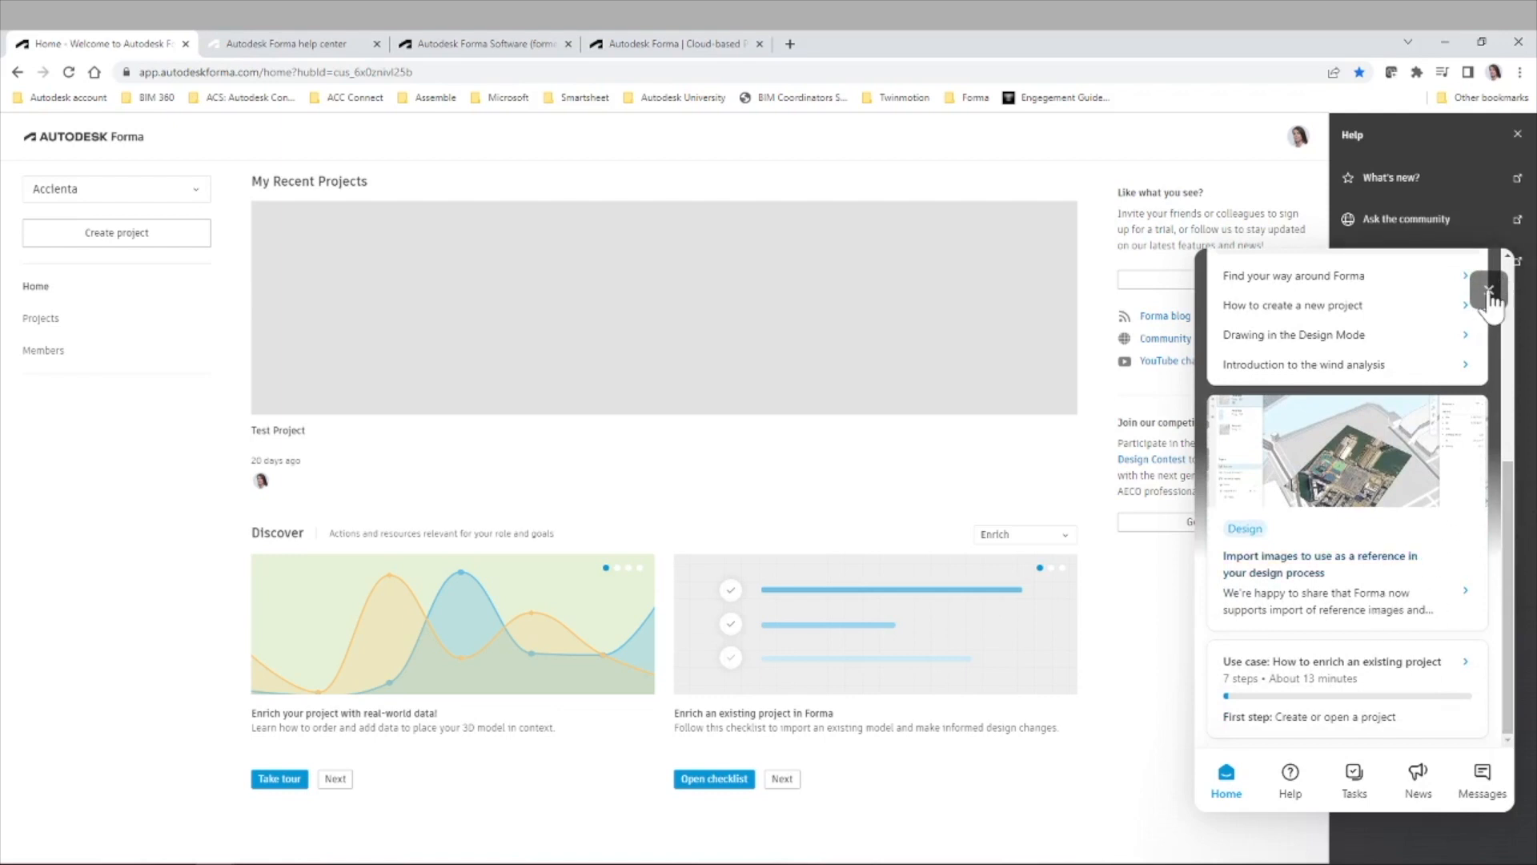
Look through the support window's News, Messages and Tasks, and close the window
left_click(1418, 780)
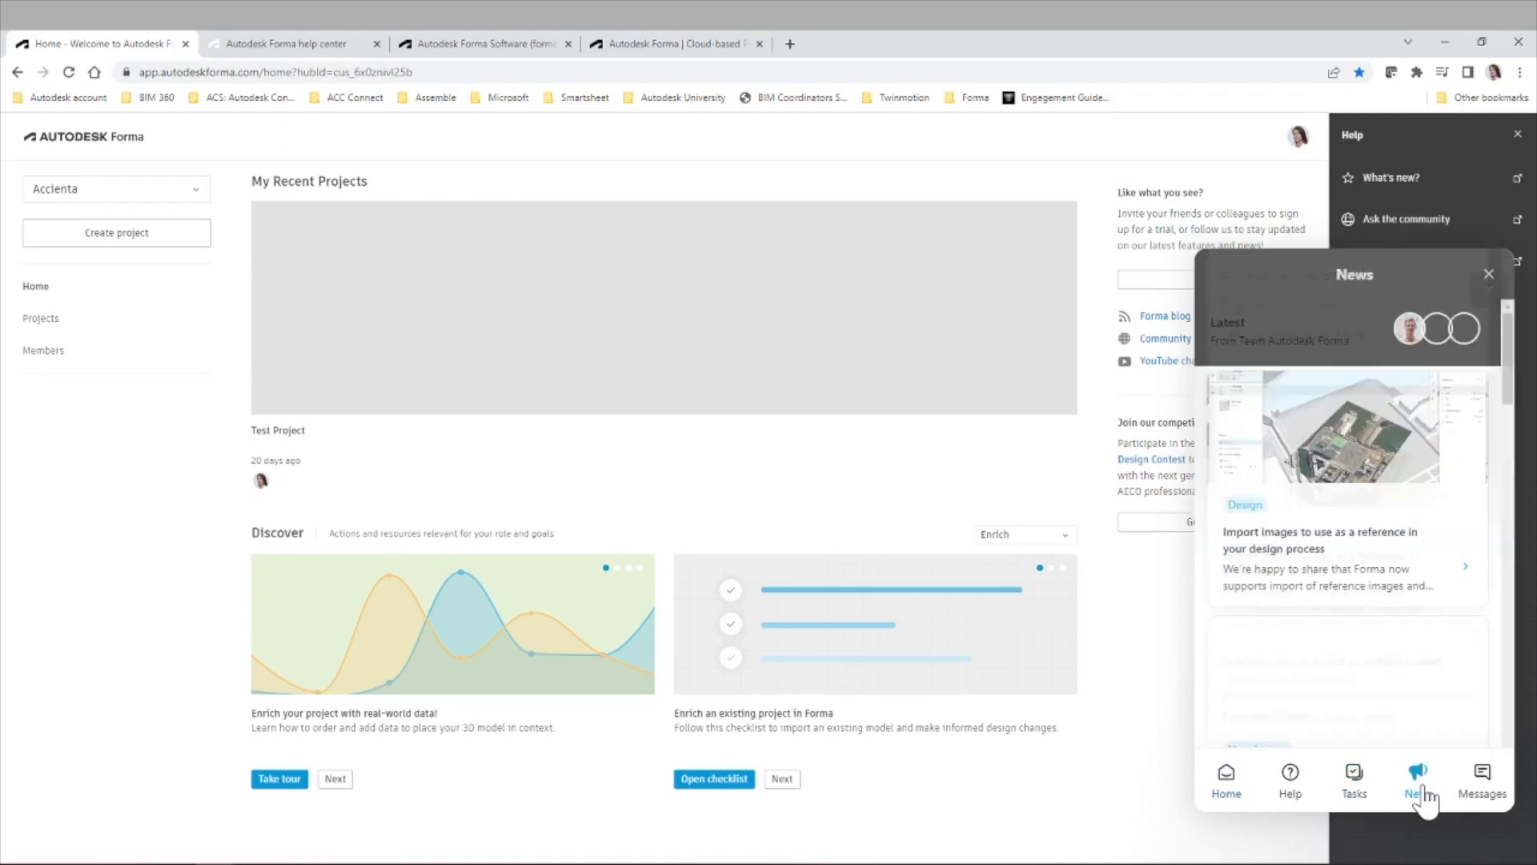
scroll(1463, 604, "down", 5)
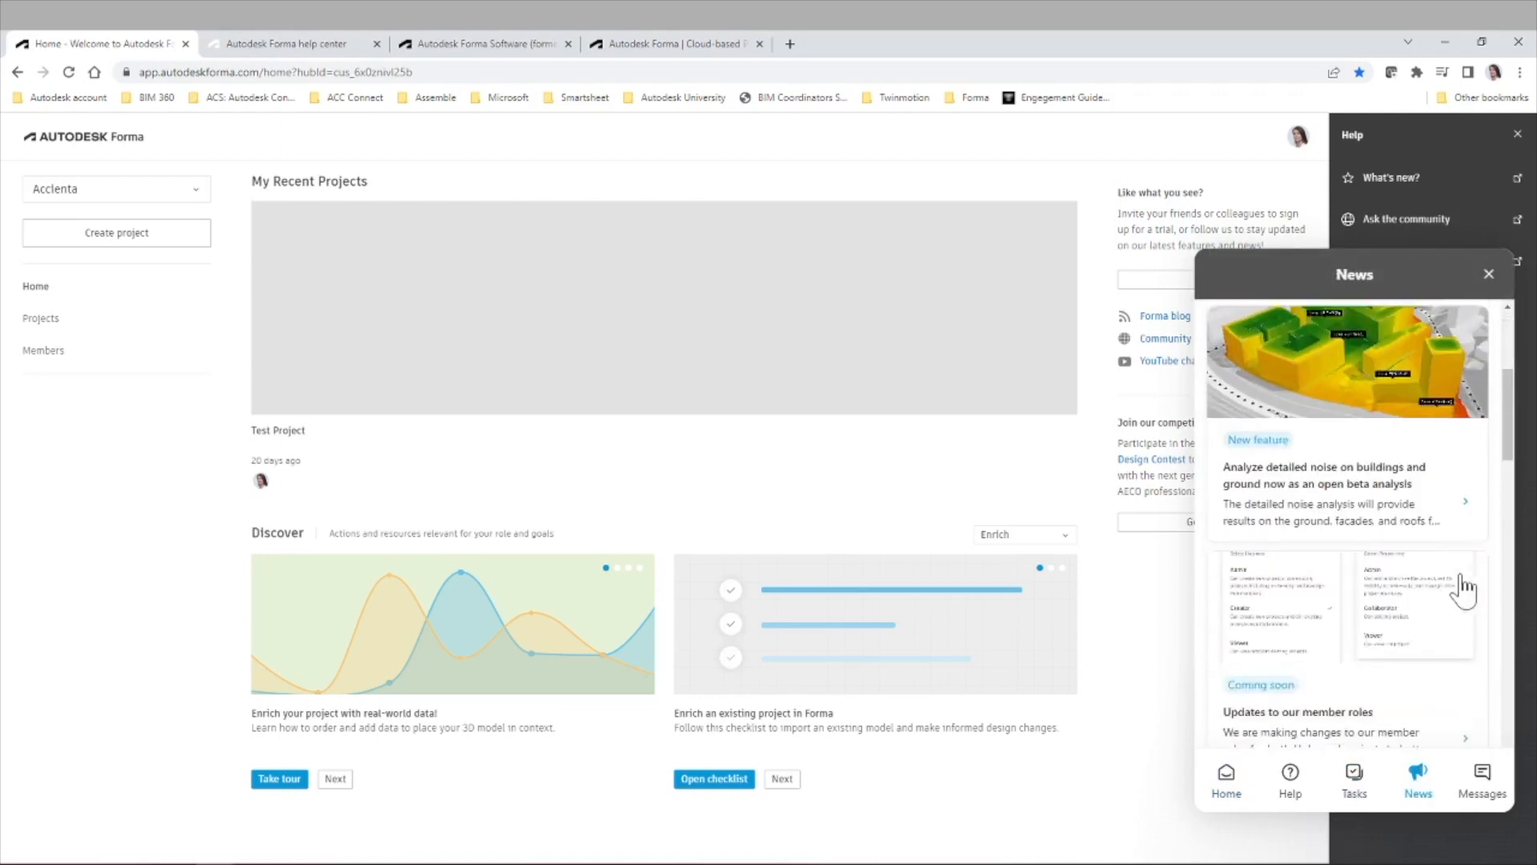
left_click(1482, 780)
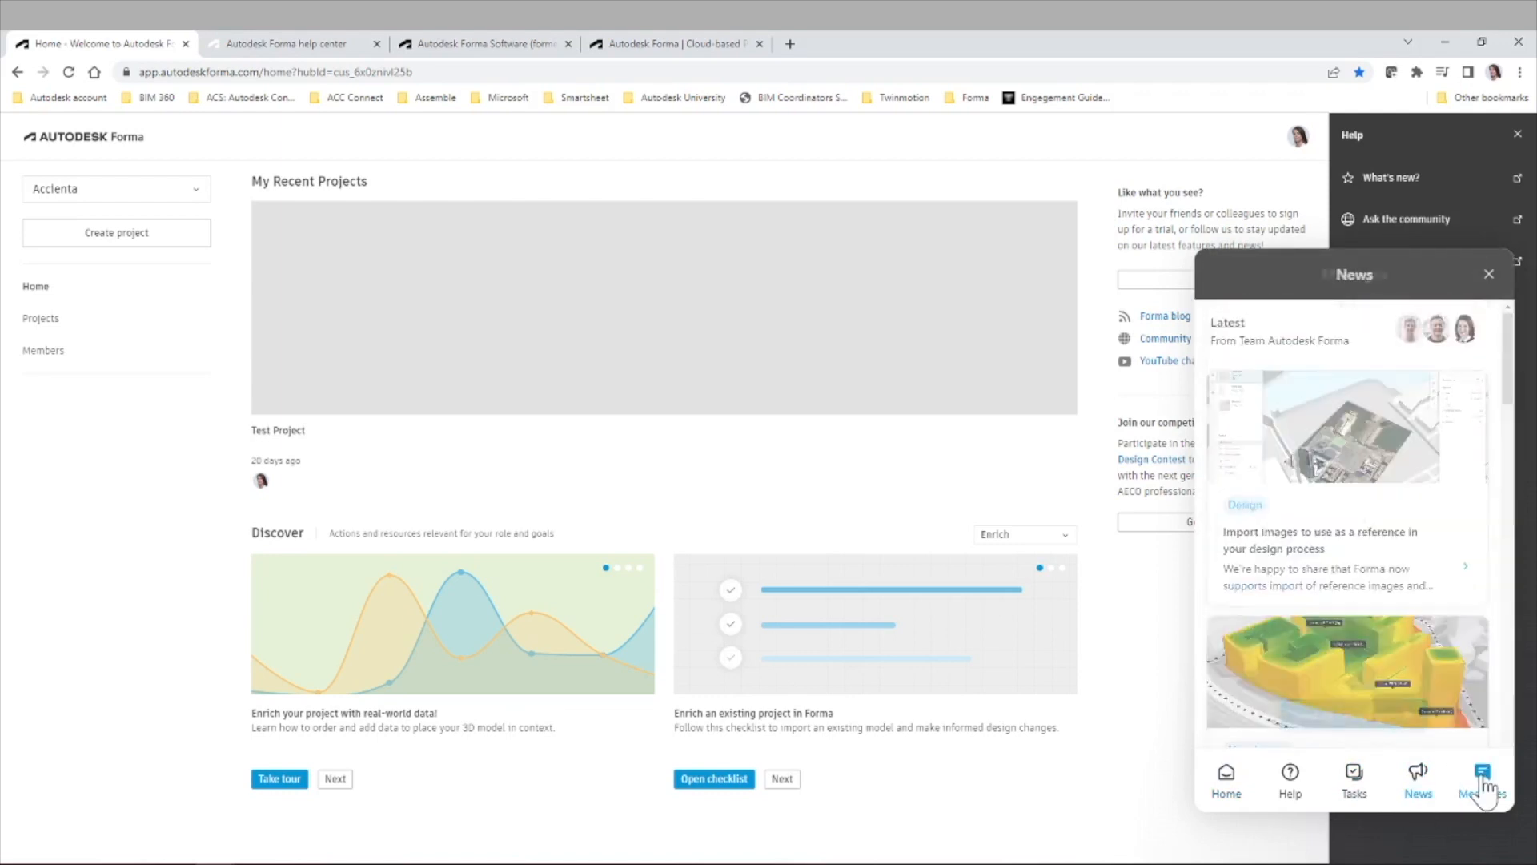
left_click(1353, 780)
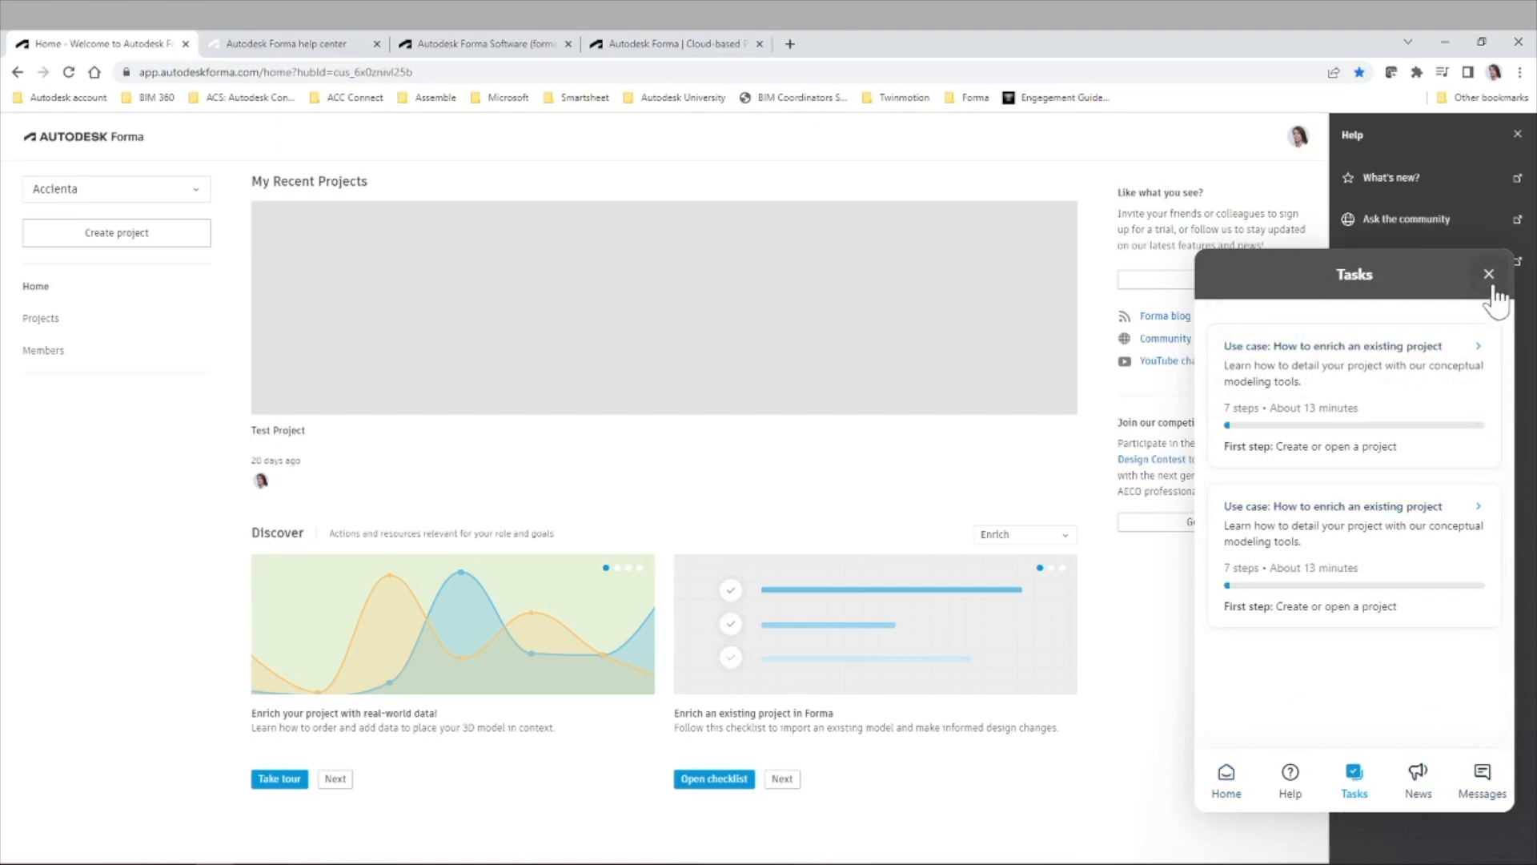
left_click(1489, 274)
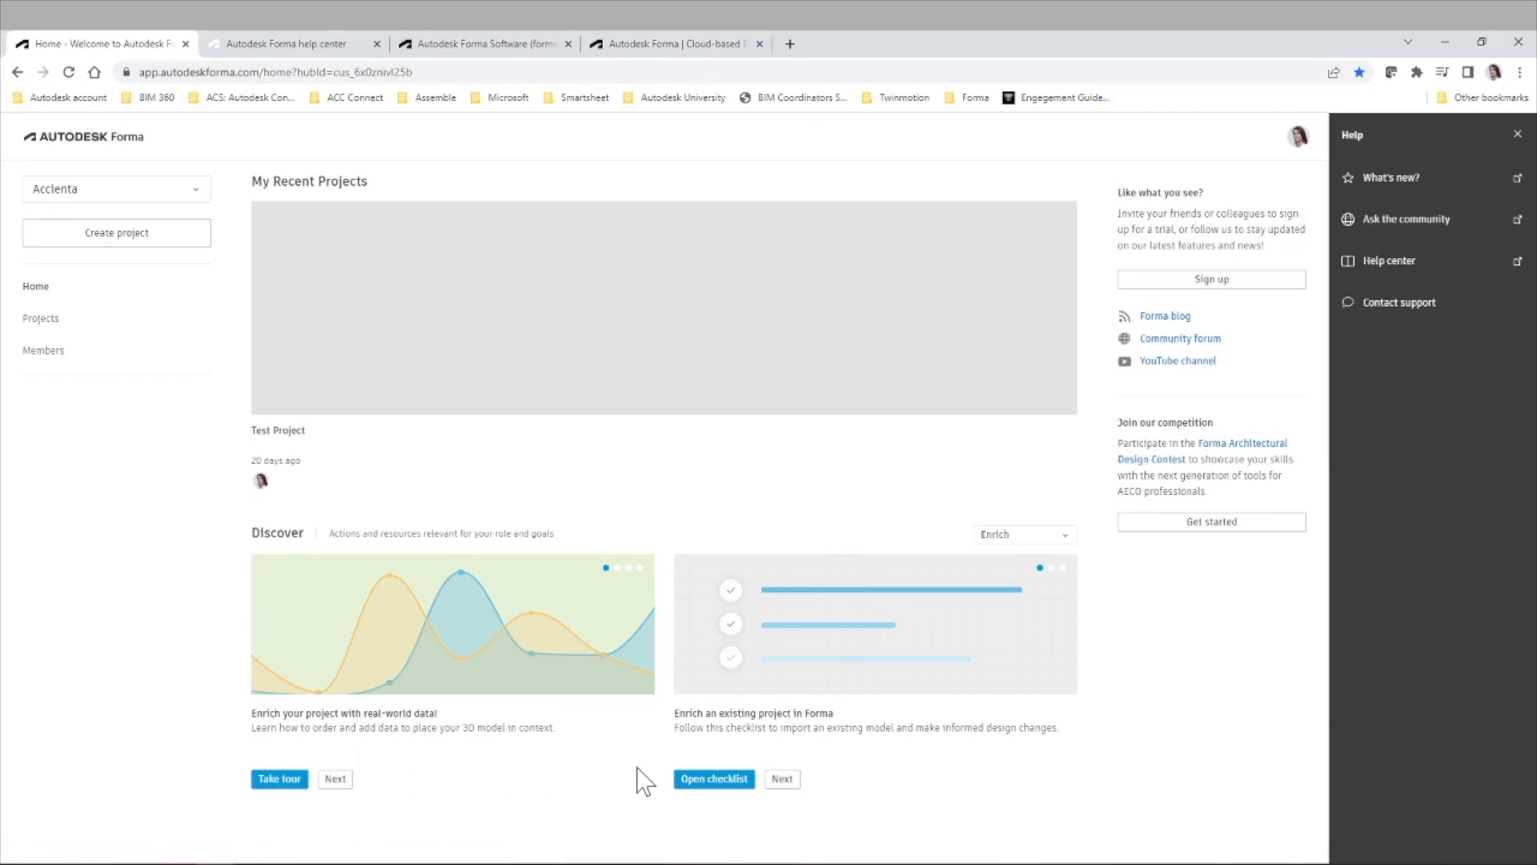
Open the checklist for enriching an existing project, review all its steps and close it
left_click(735, 781)
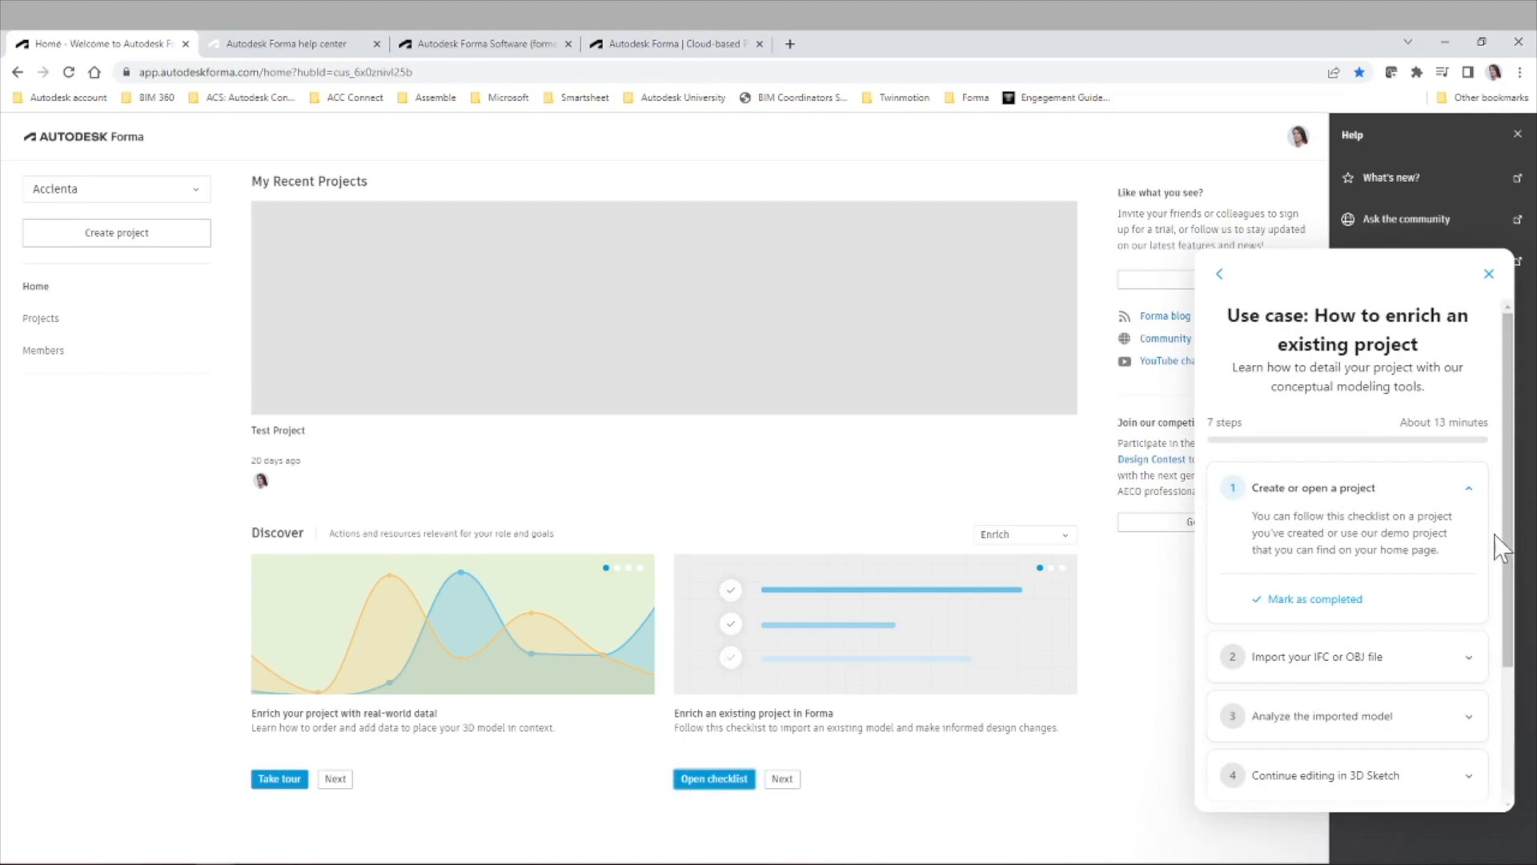
left_click_drag(1510, 482, 1510, 541)
left_click_drag(1510, 428, 1510, 501)
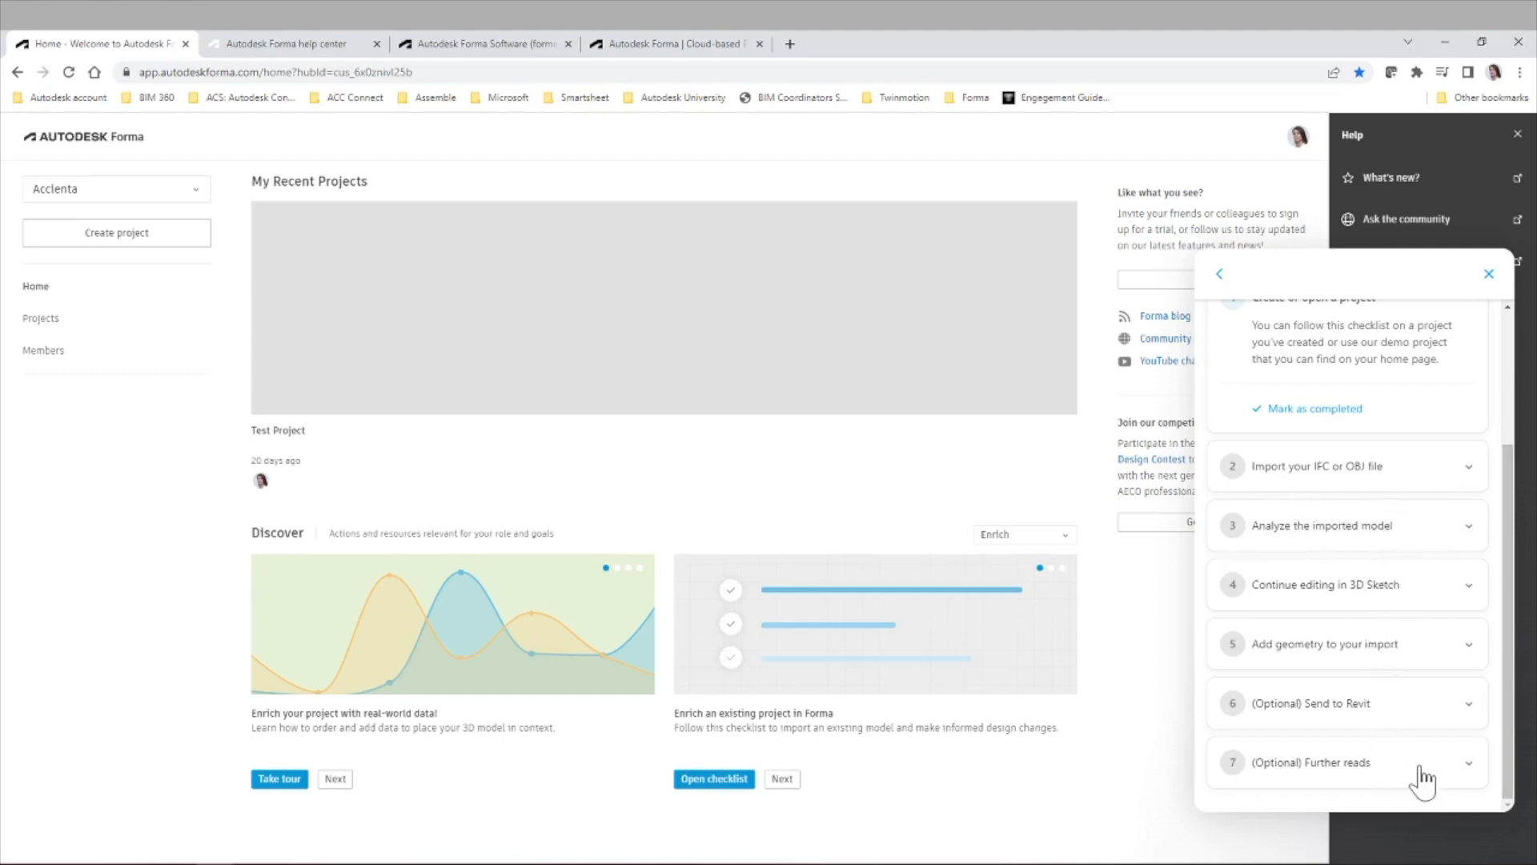
left_click(1489, 273)
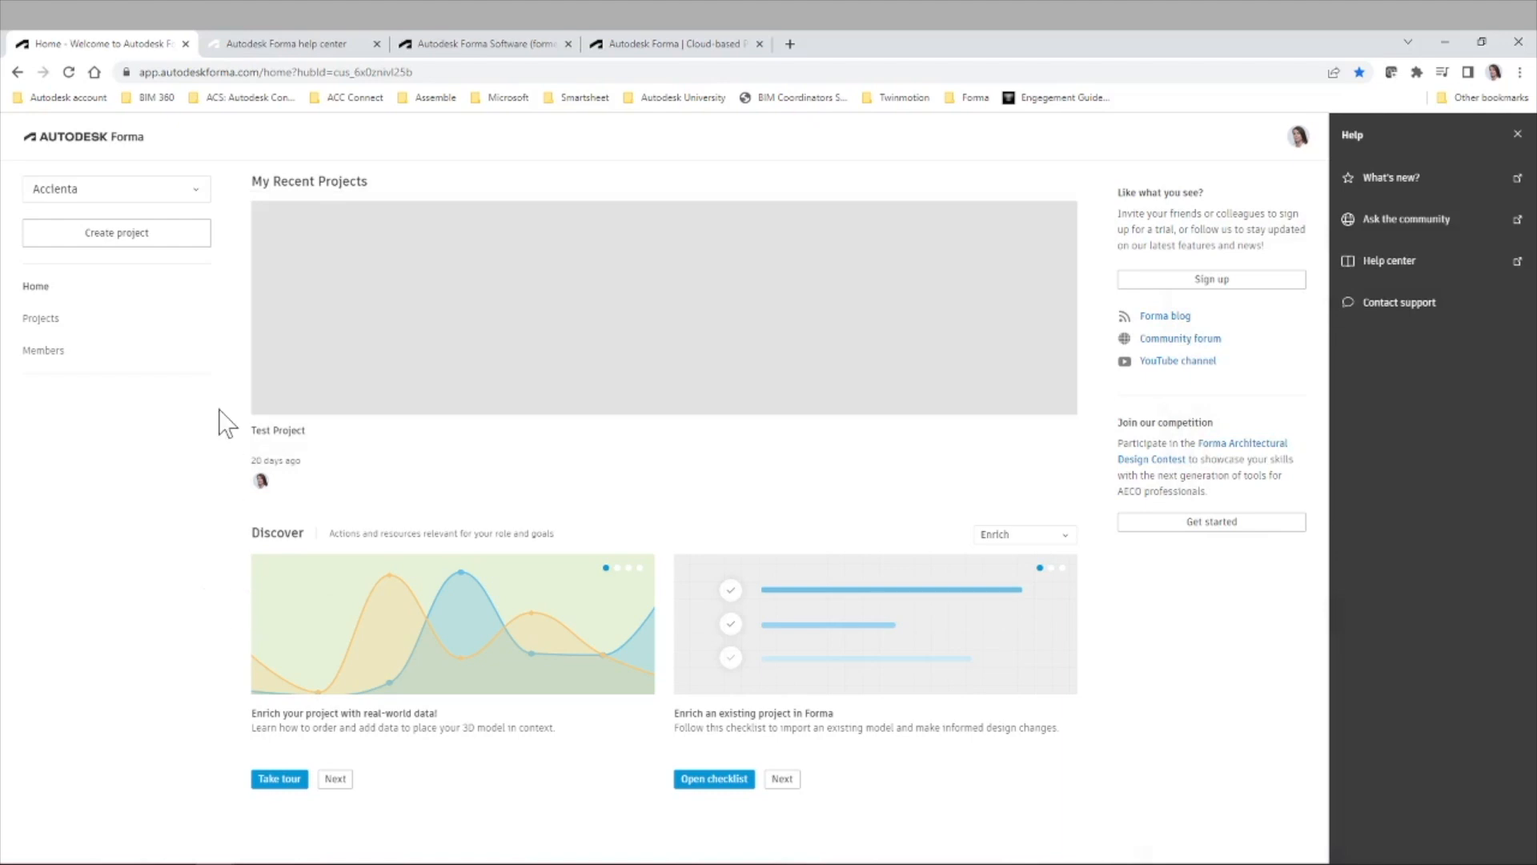
Open Test Project from the recent projects and show its proposals and layers
left_click(400, 296)
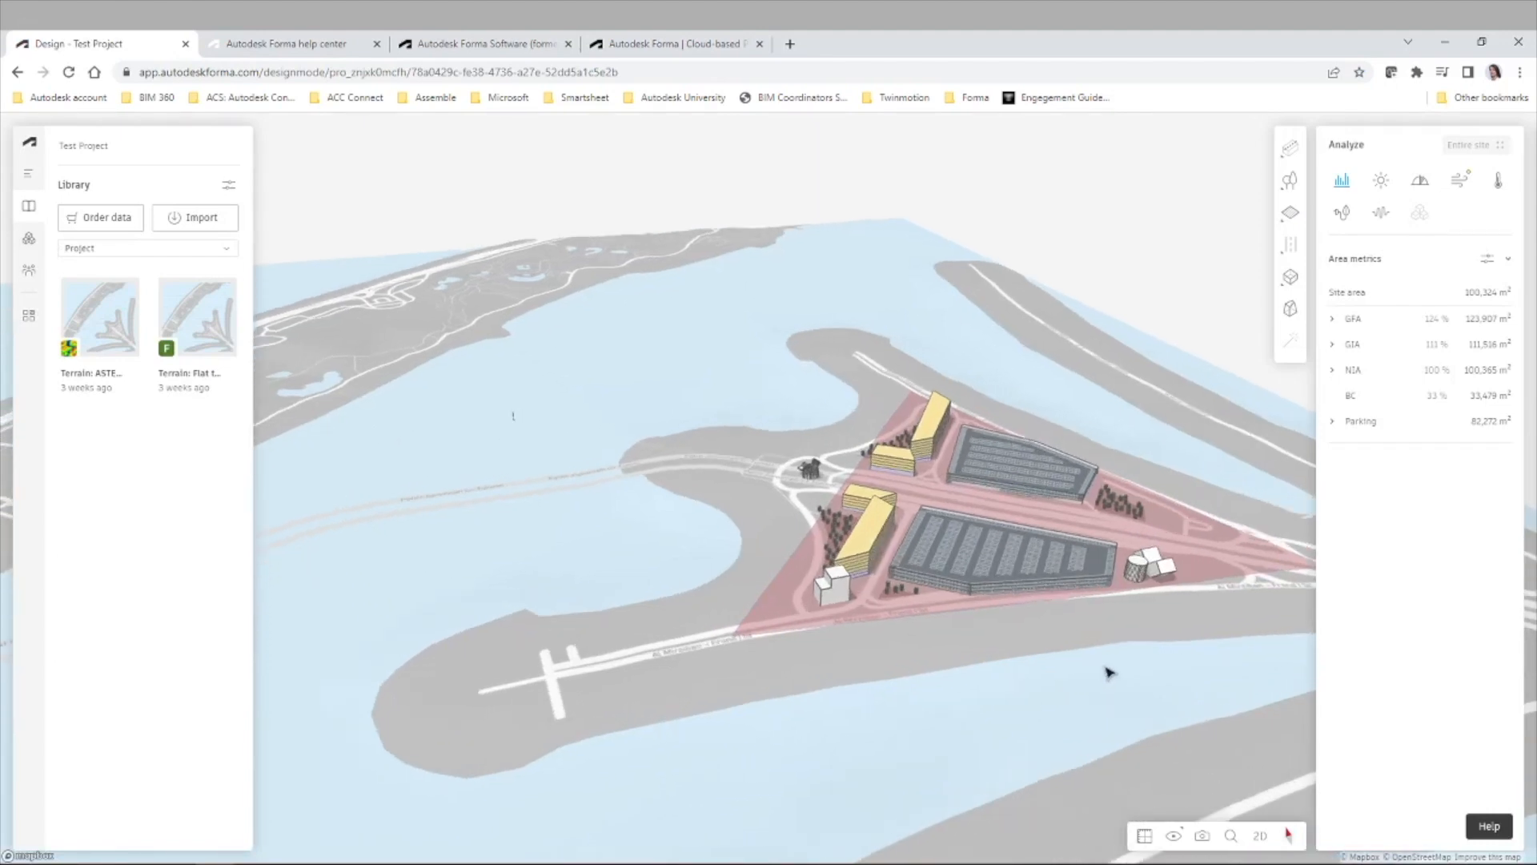
left_click(30, 176)
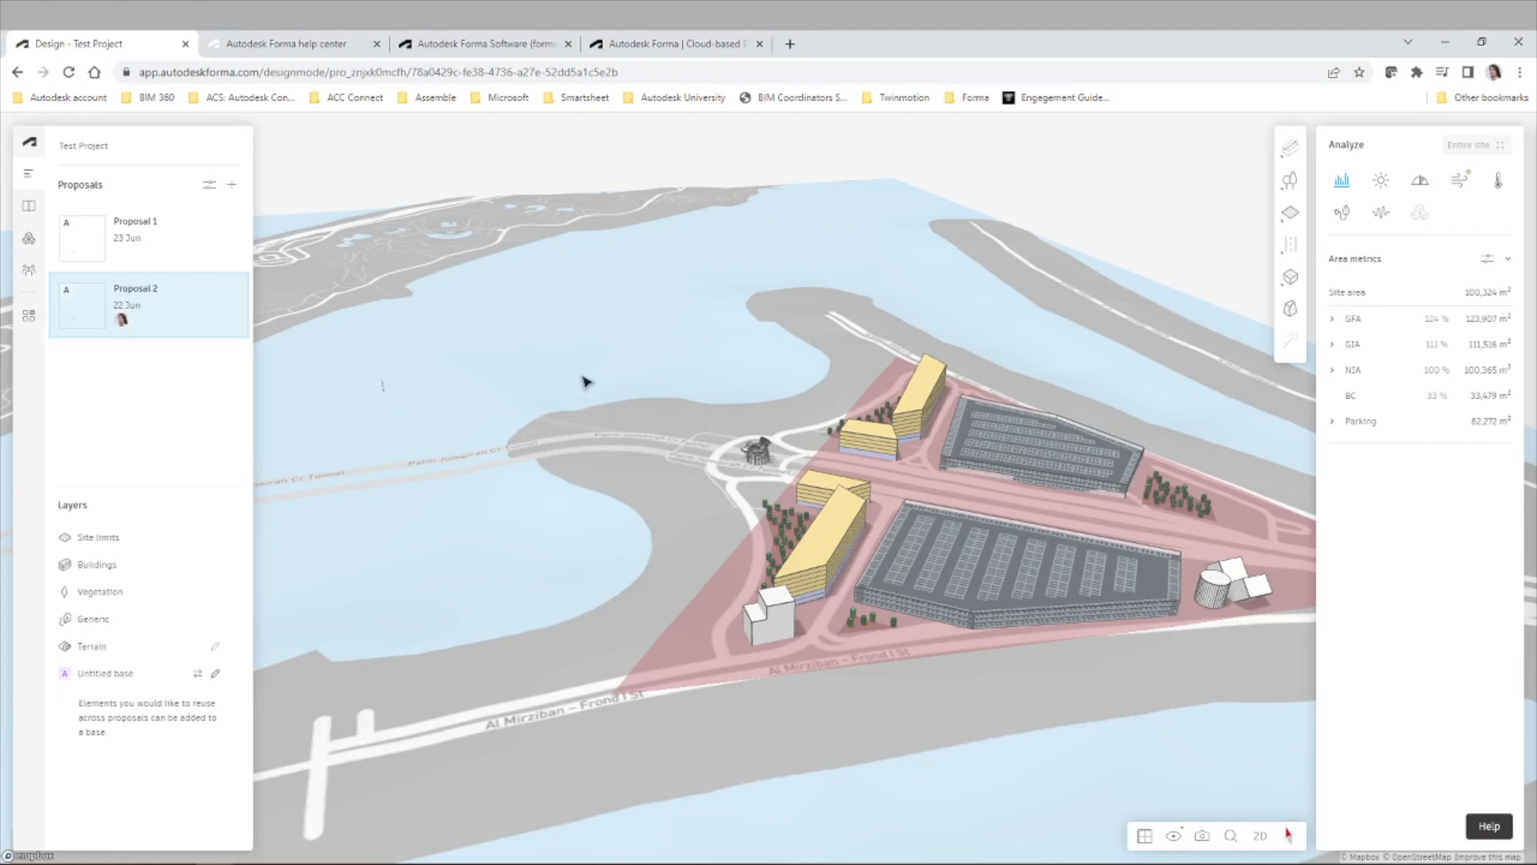
Examine Proposal 2's site model from another angle and in 2D plan view, returning to 3D
right_click_drag(567, 390, 657, 389)
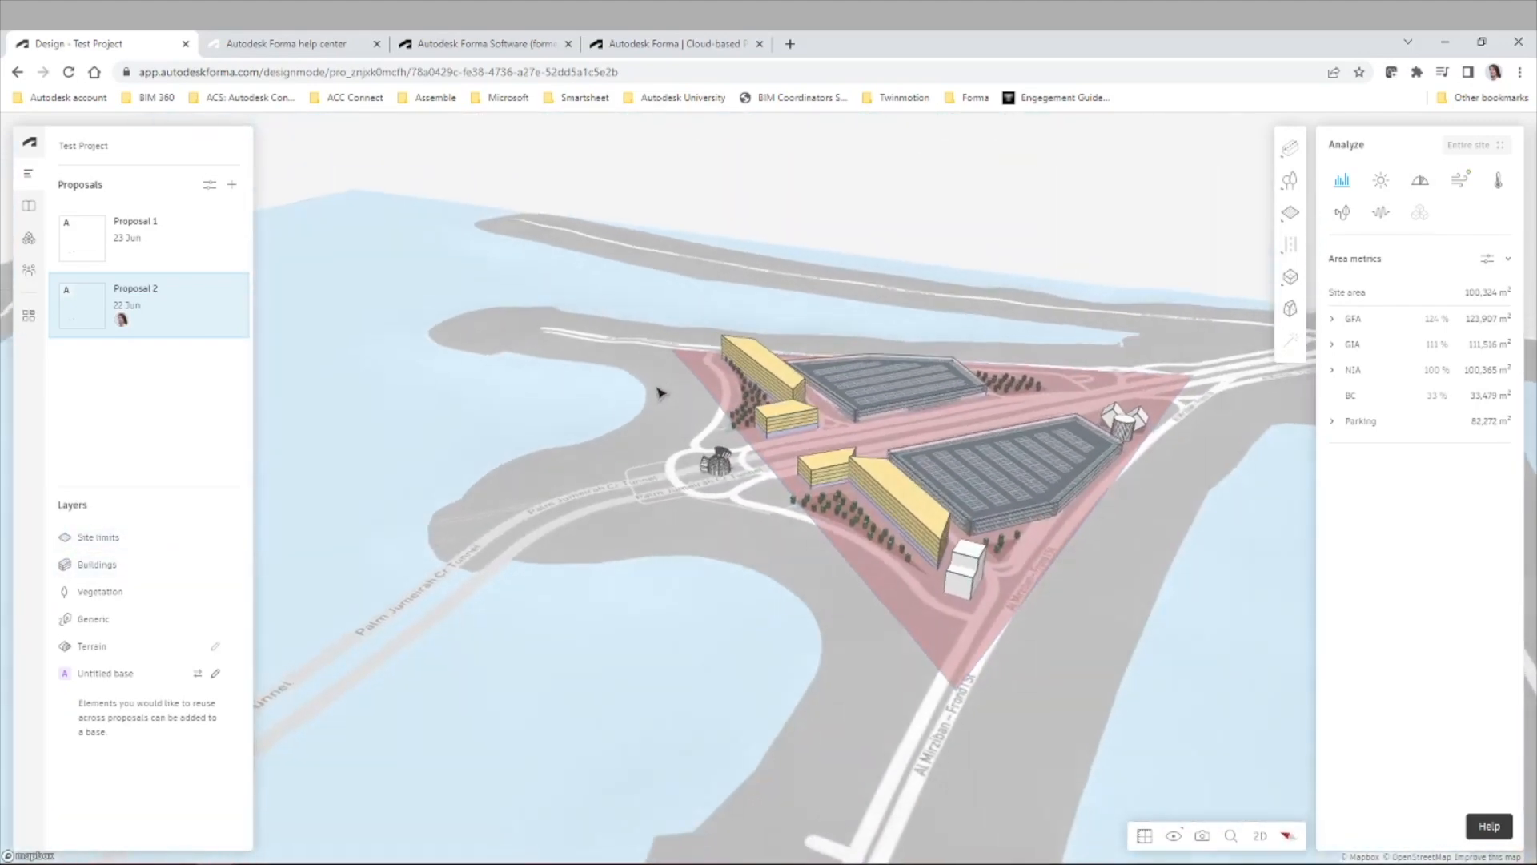
scroll(885, 472, "up", 1)
left_click_drag(662, 552, 630, 563)
right_click_drag(630, 563, 742, 591)
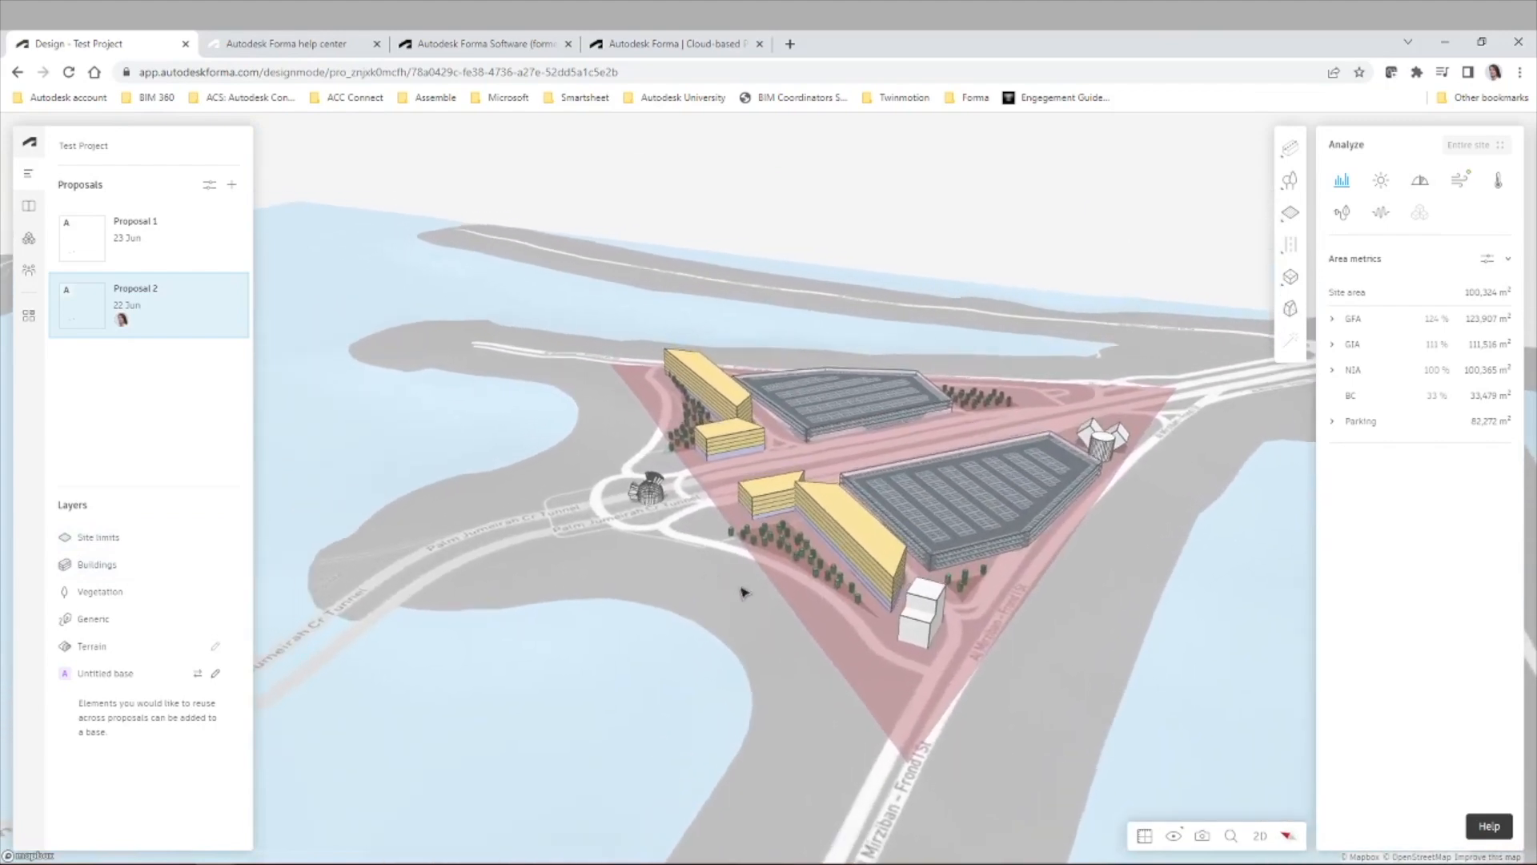
left_click(1271, 840)
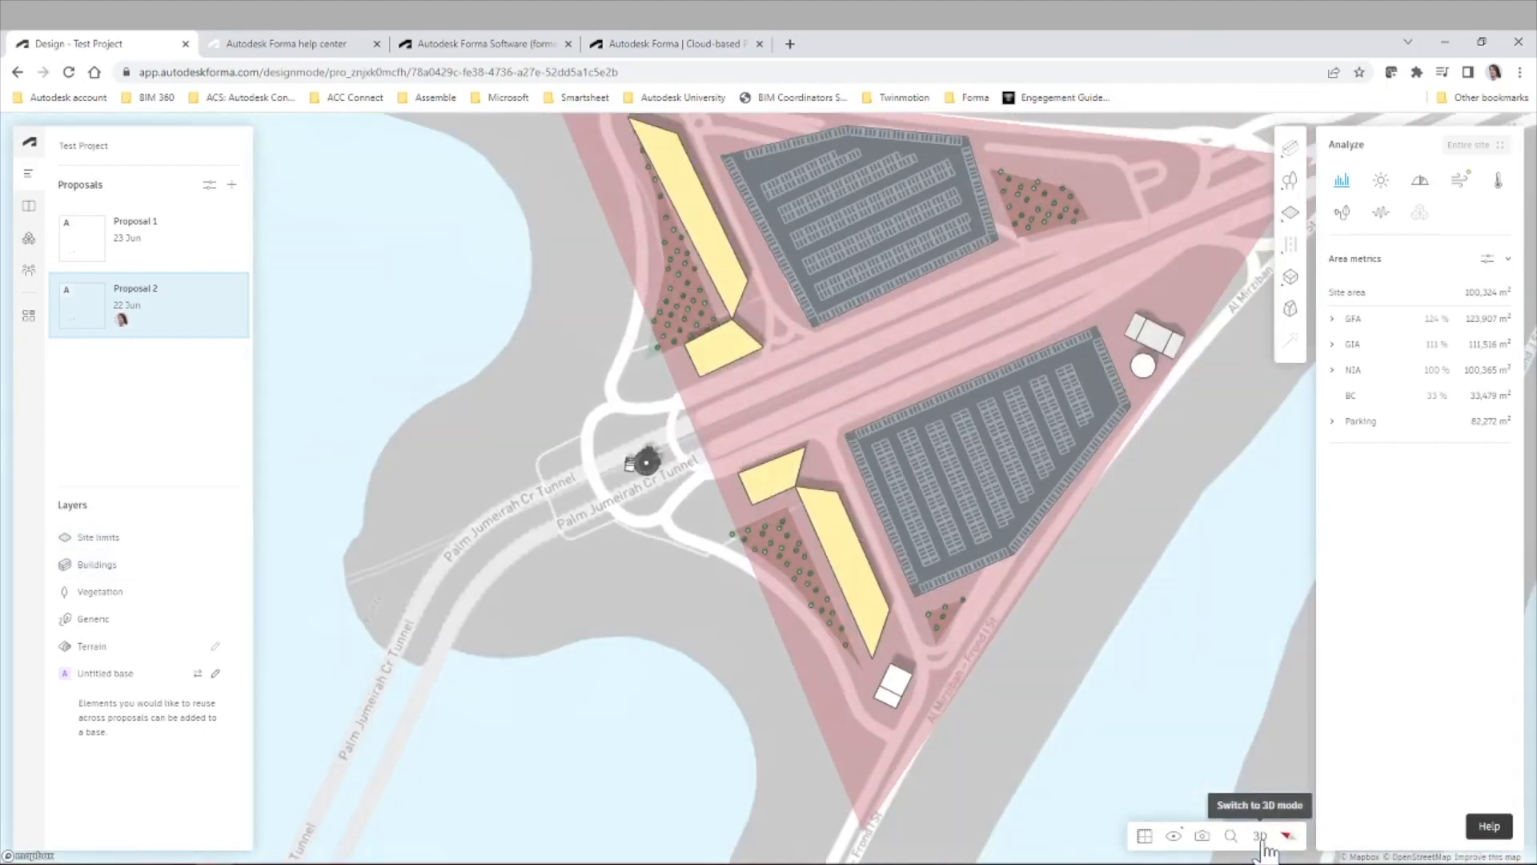
left_click(1262, 839)
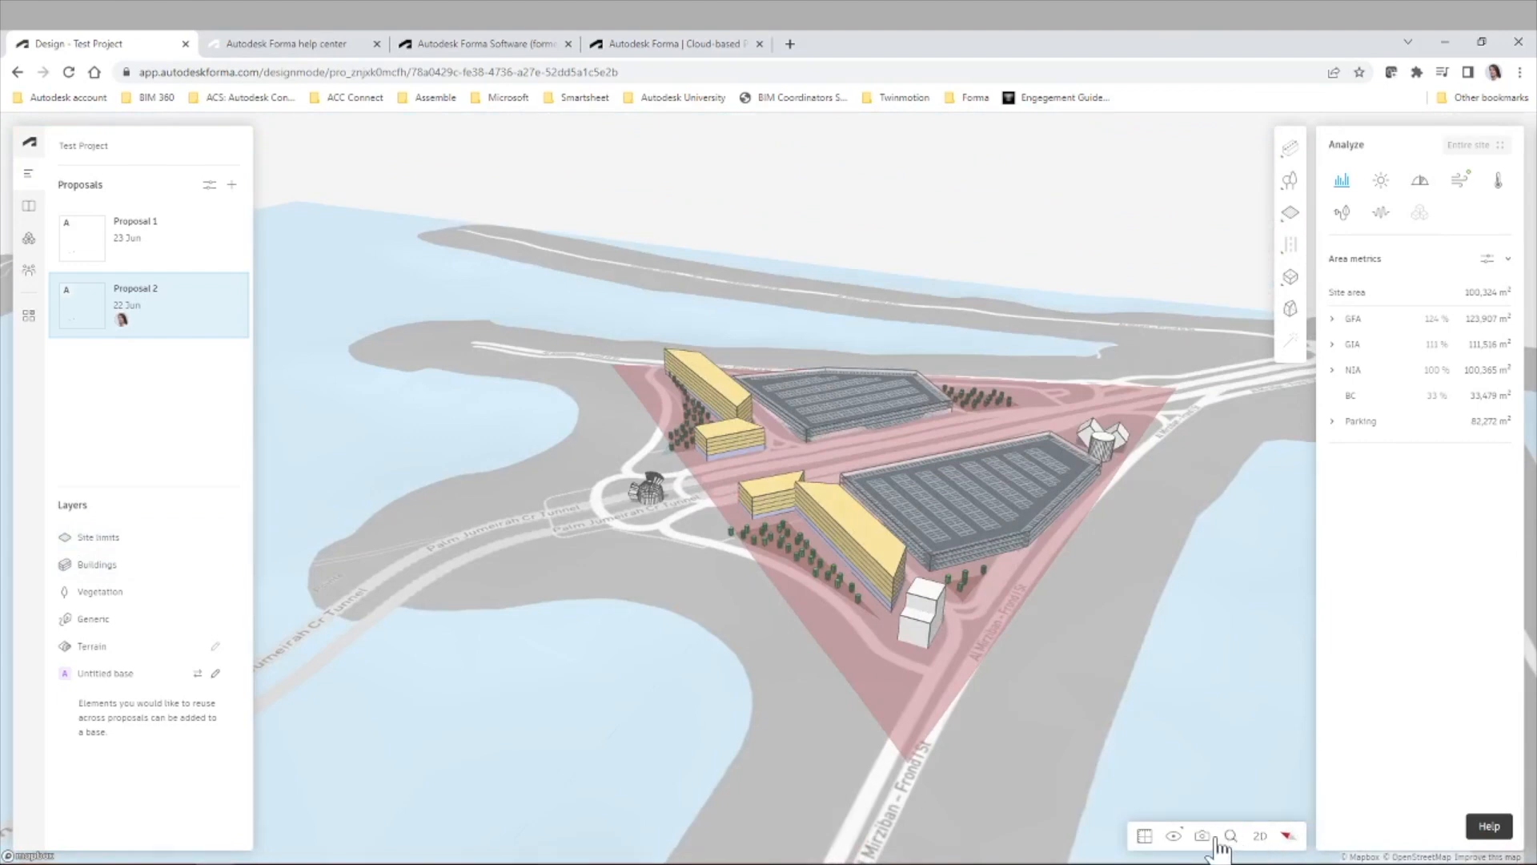
Cycle the terrain display through Transparent, Contour and the street map, ending on Satellite
left_click(1174, 837)
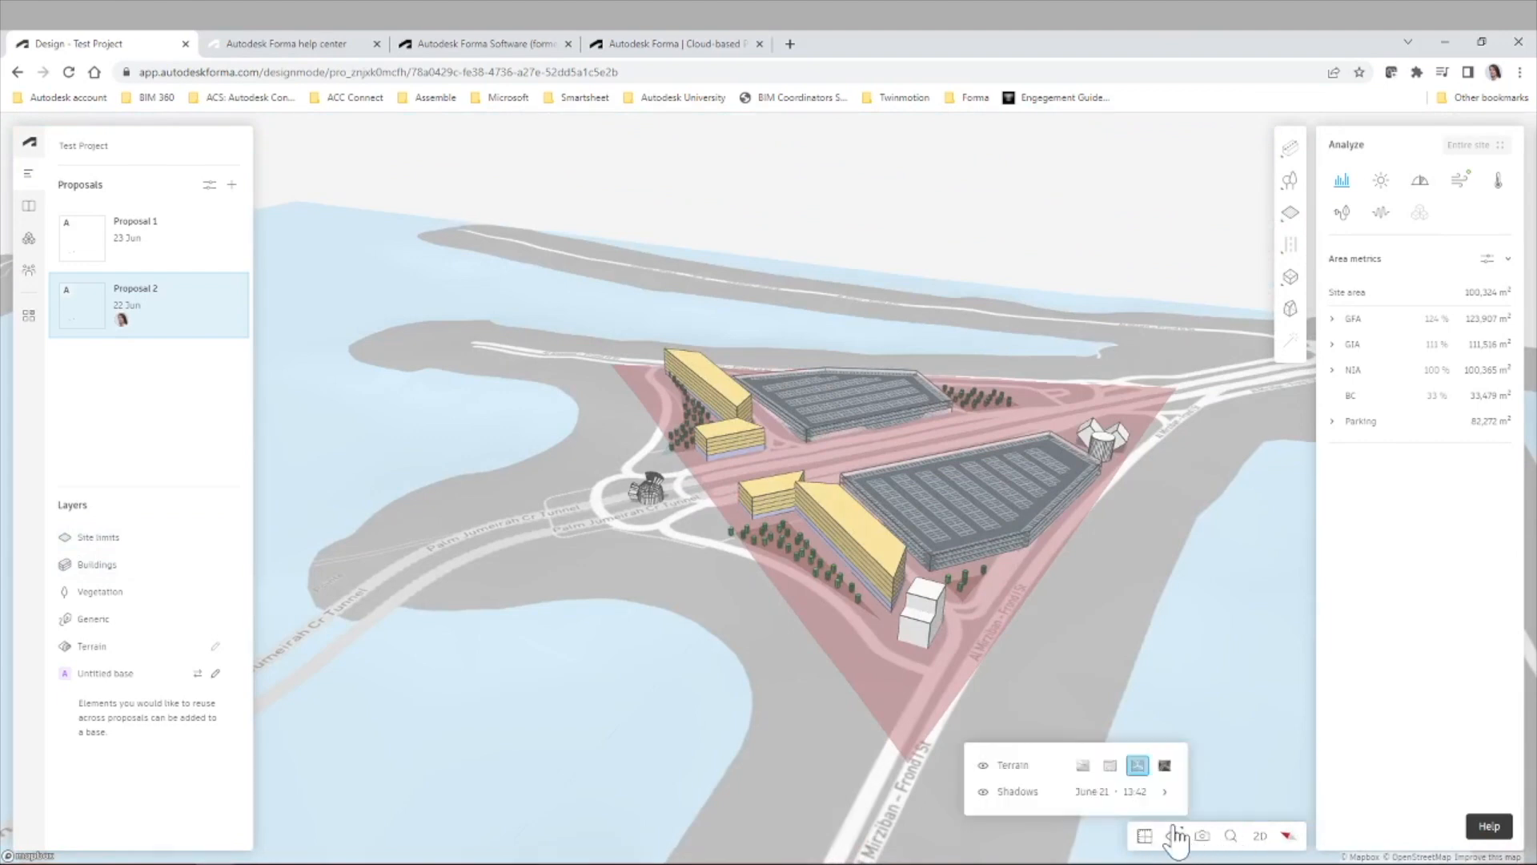
left_click(1083, 767)
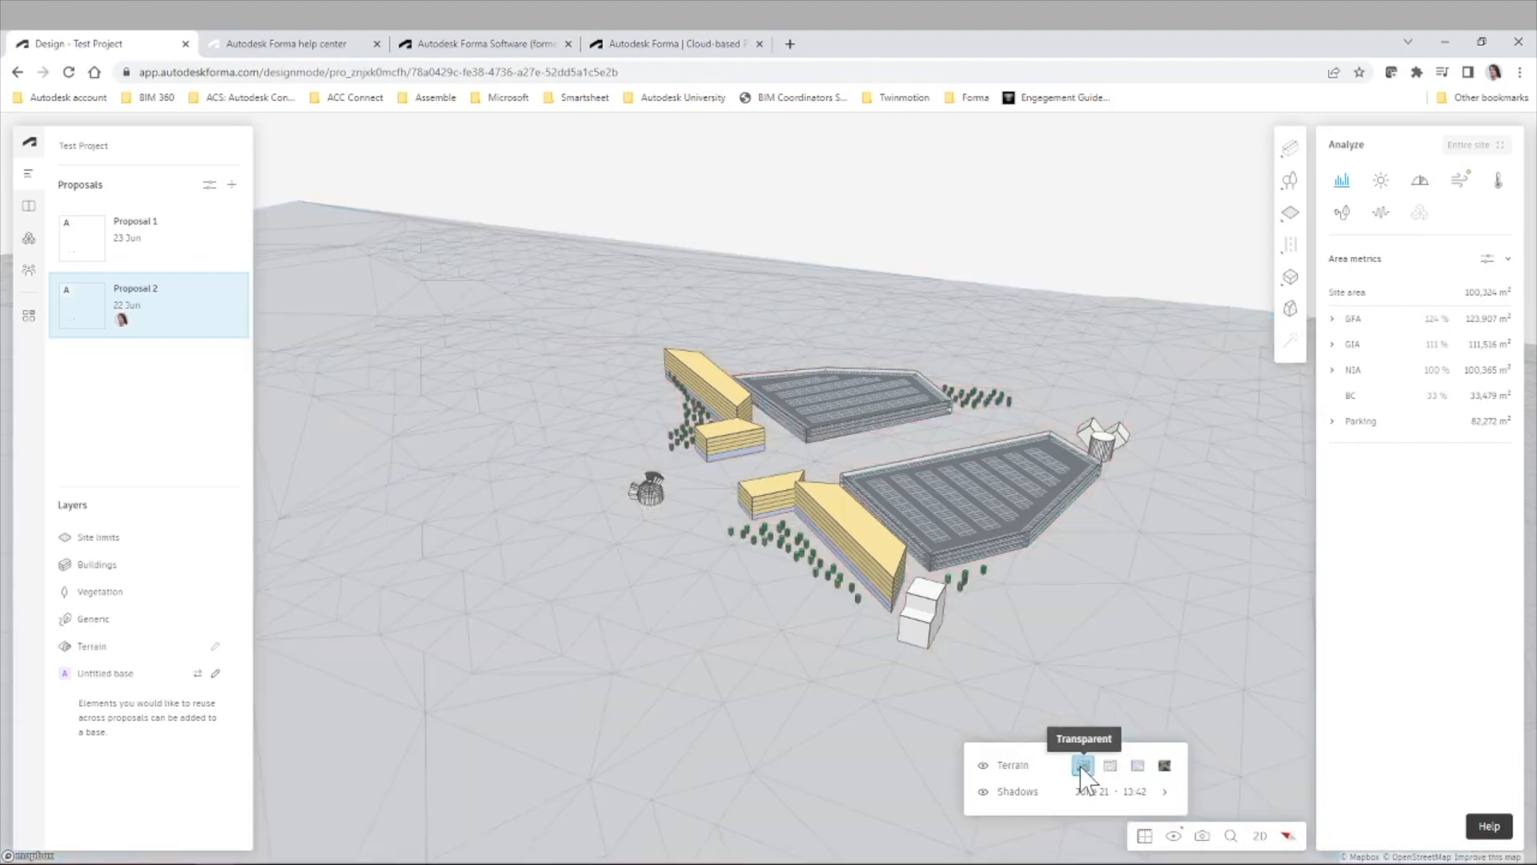
left_click(1110, 766)
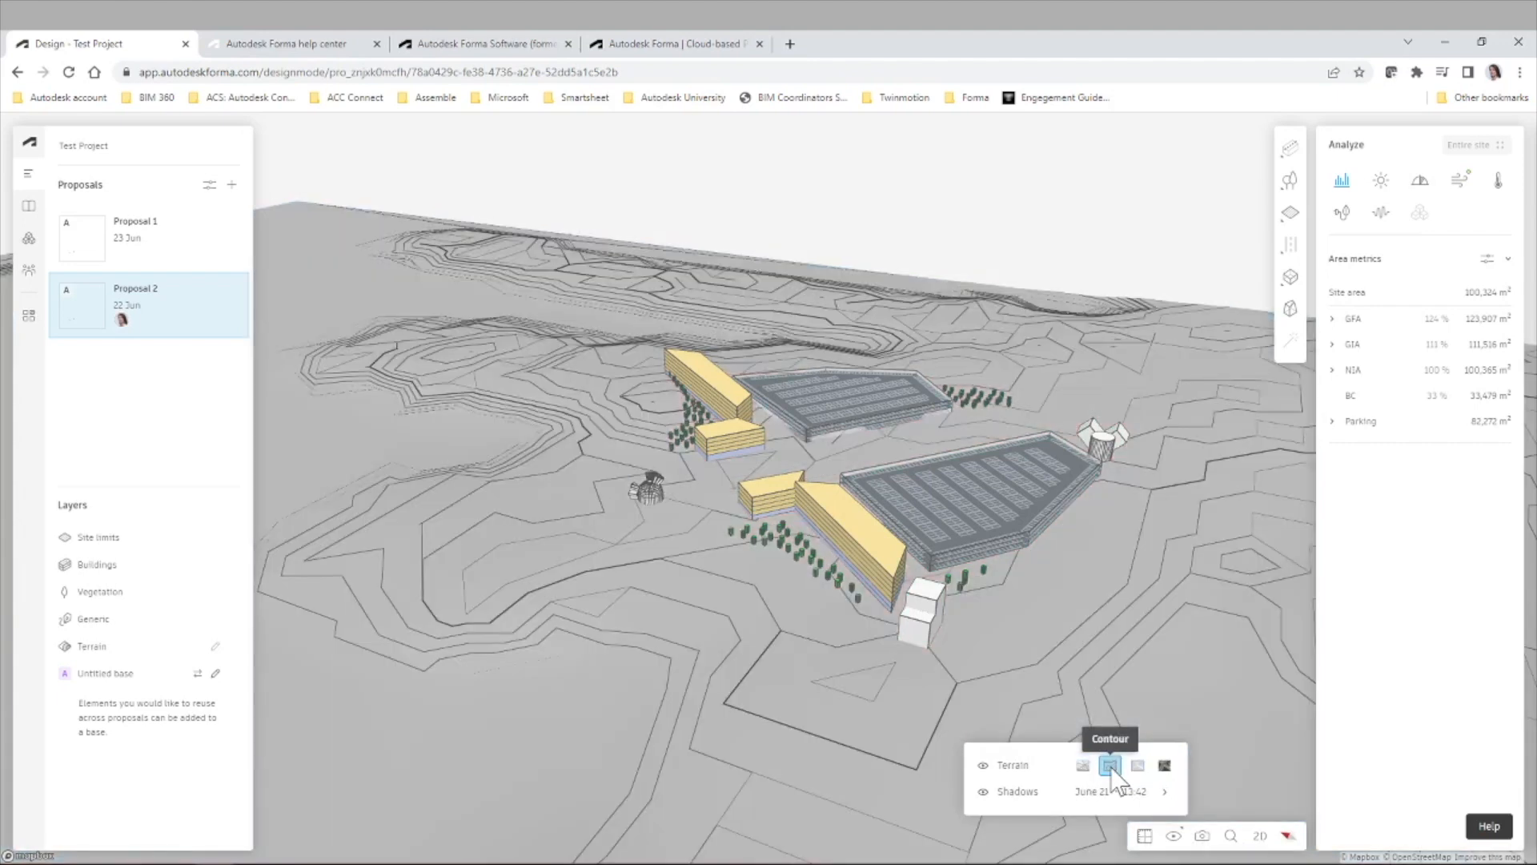
left_click(1138, 767)
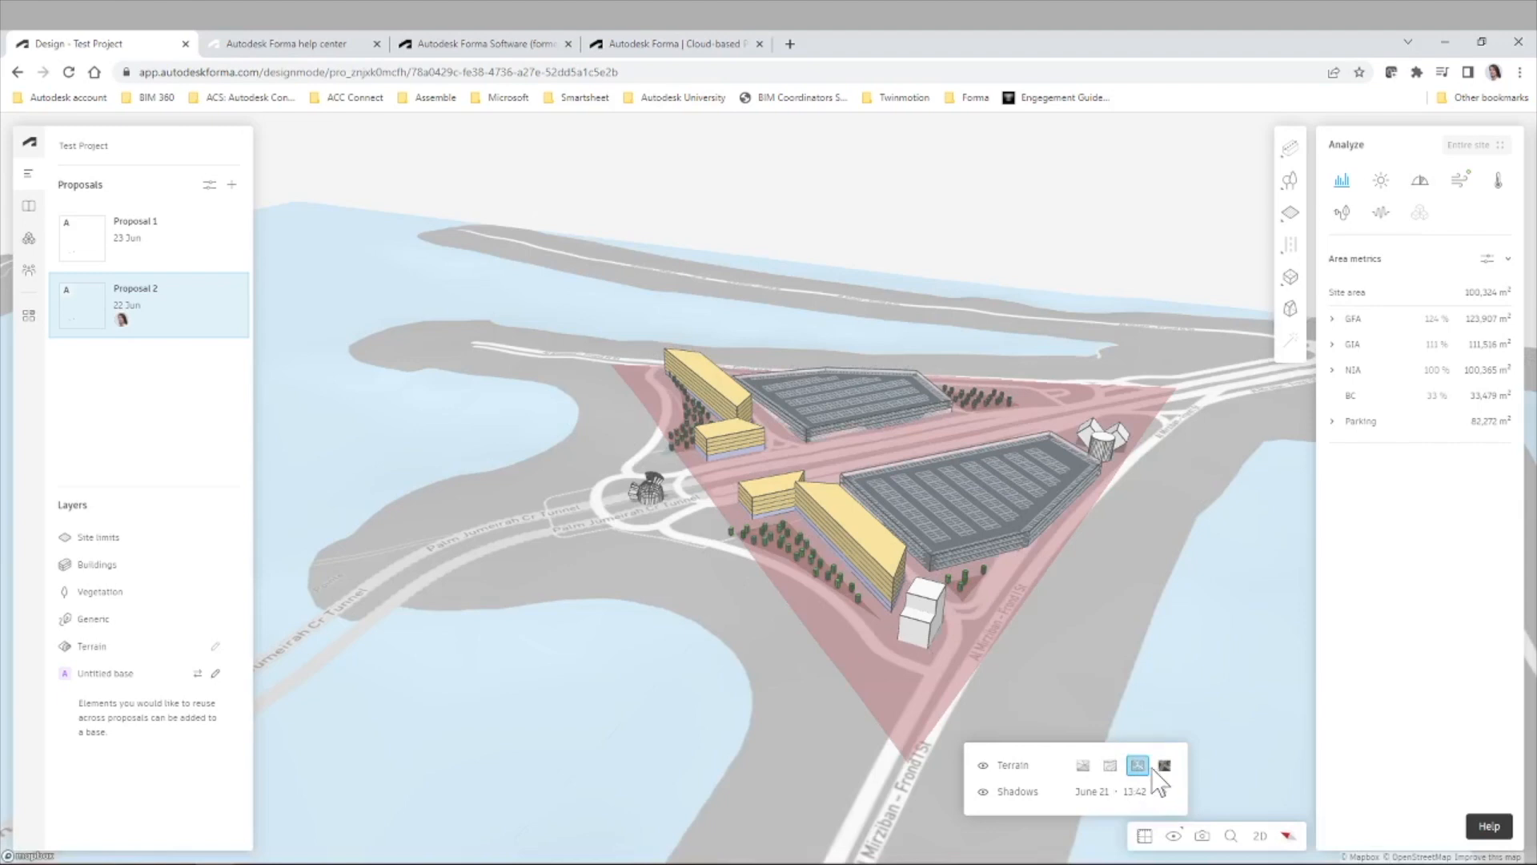
left_click(1164, 766)
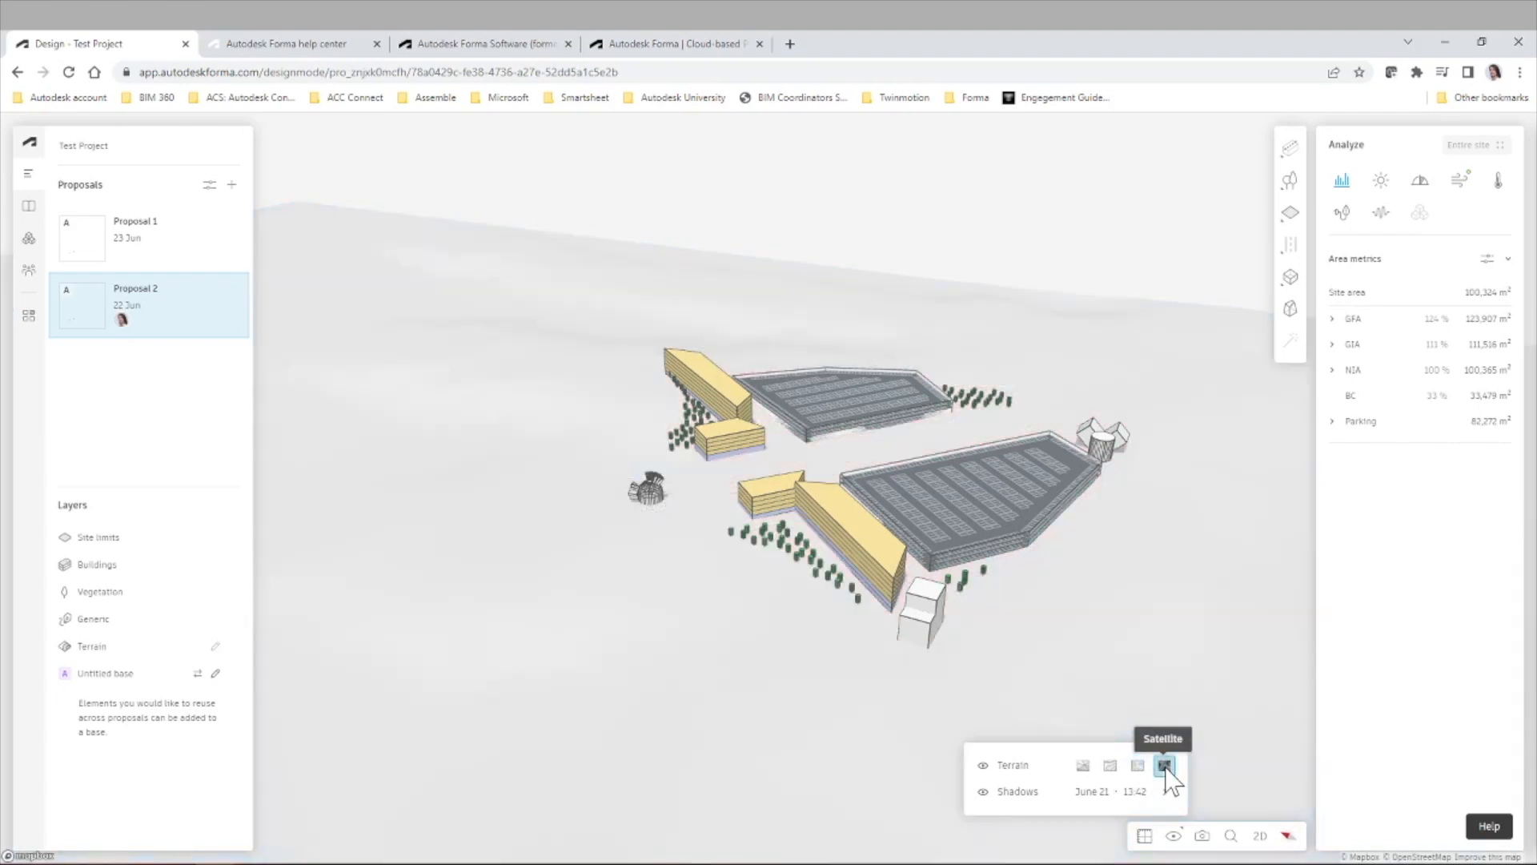
Examine the proposed buildings against the satellite terrain from above and looking along the road axis
right_click_drag(753, 692, 666, 737)
scroll(669, 738, "down", 4)
scroll(405, 659, "up", 2)
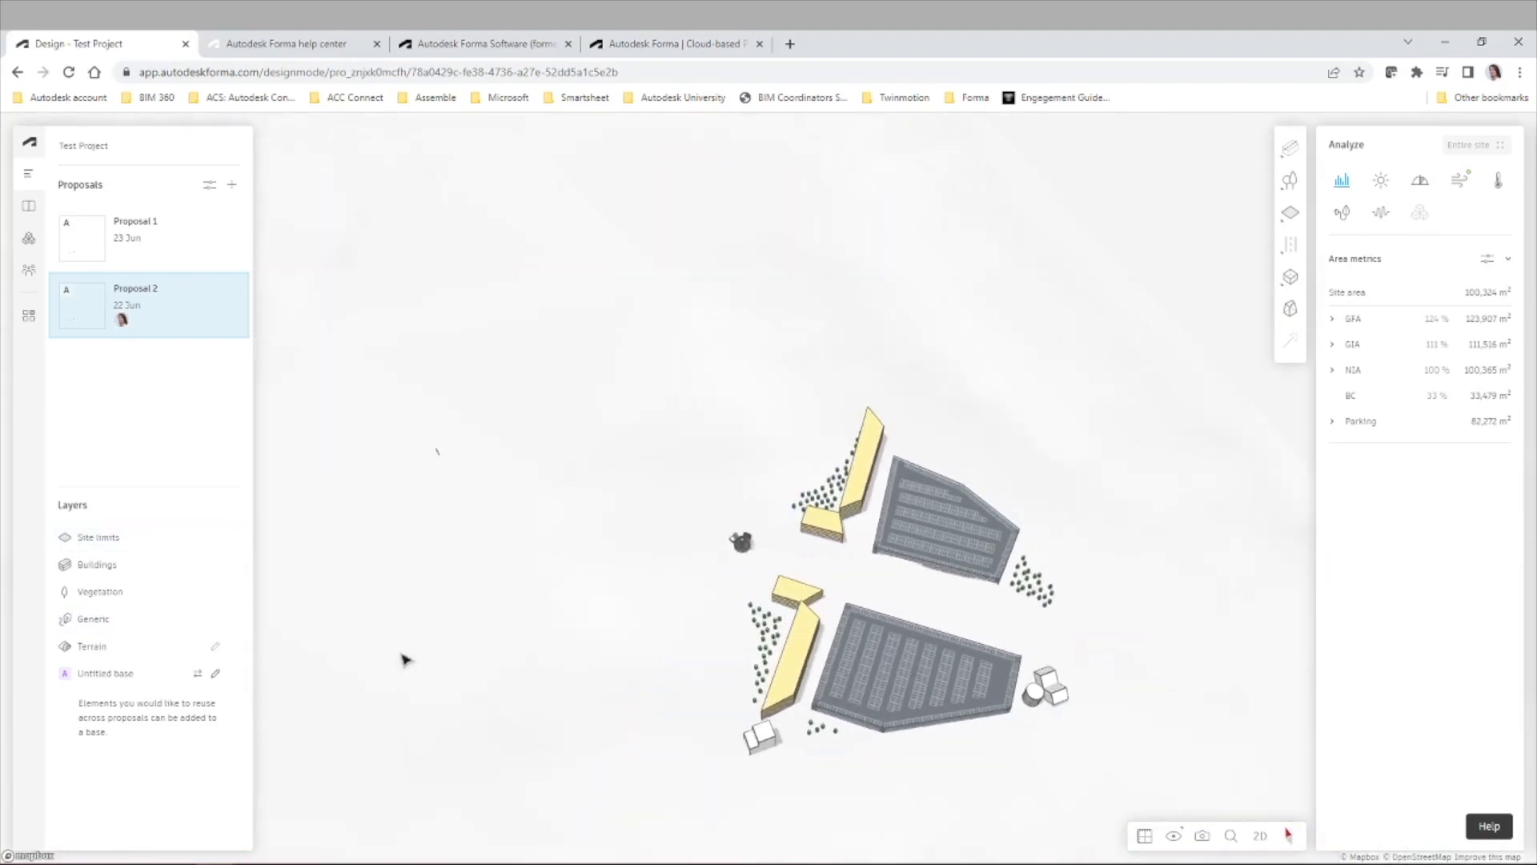
left_click_drag(550, 676, 629, 622)
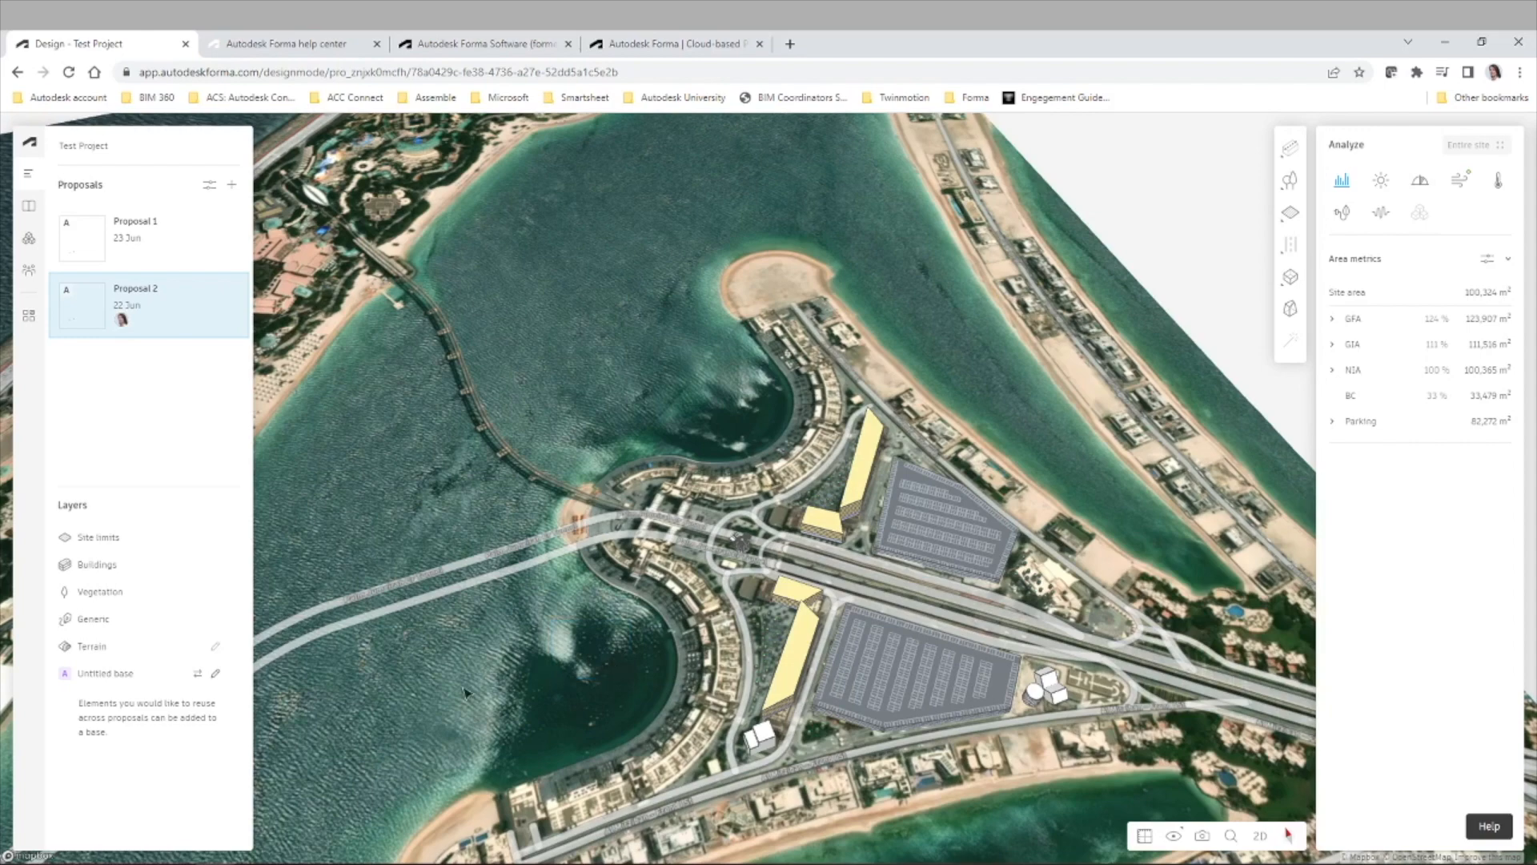
scroll(533, 699, "up", 4)
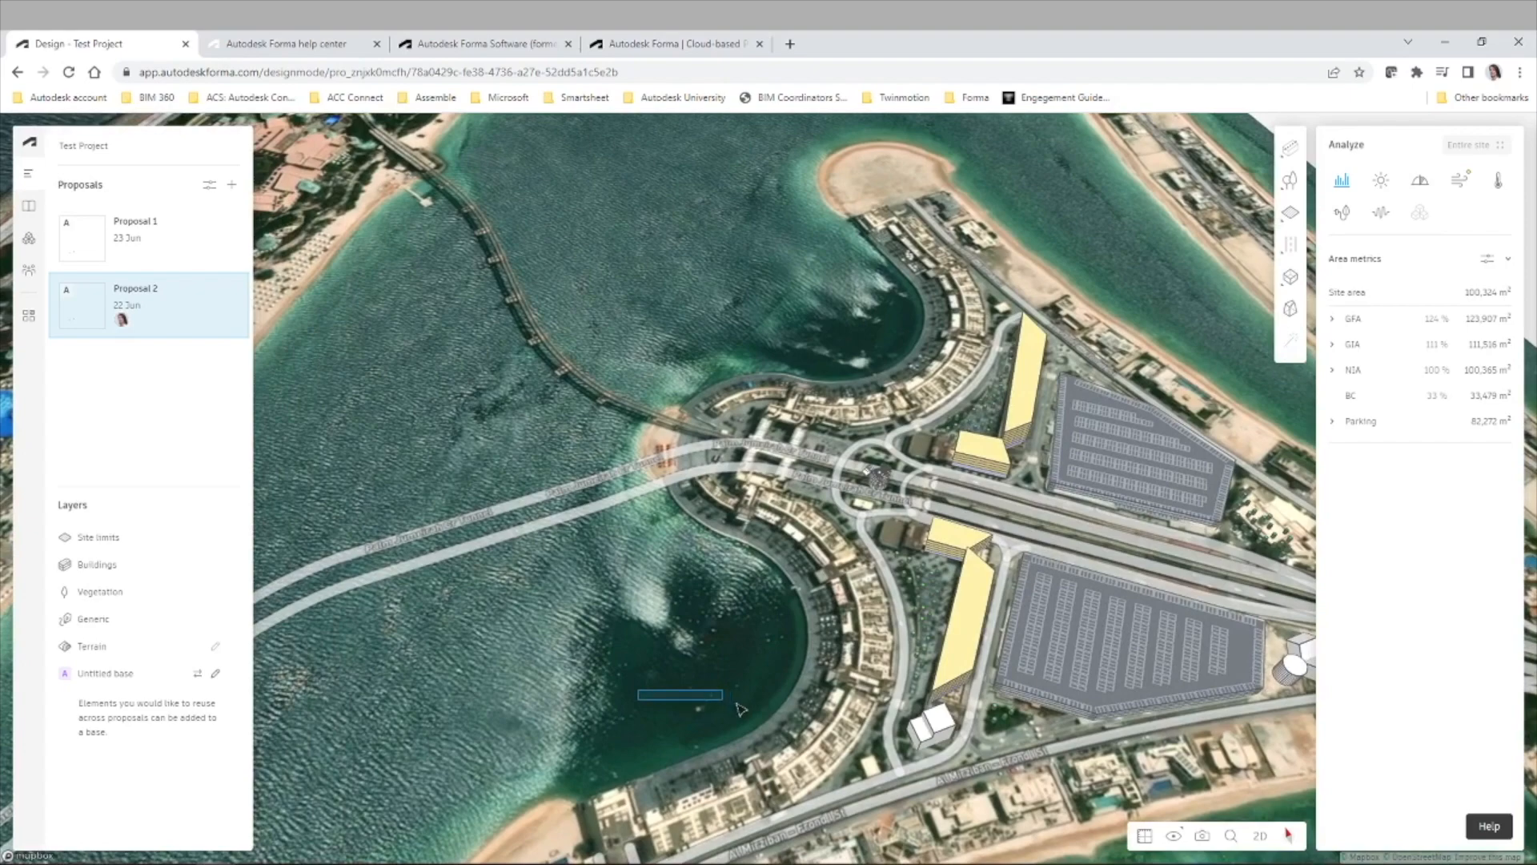
right_click_drag(747, 709, 993, 647)
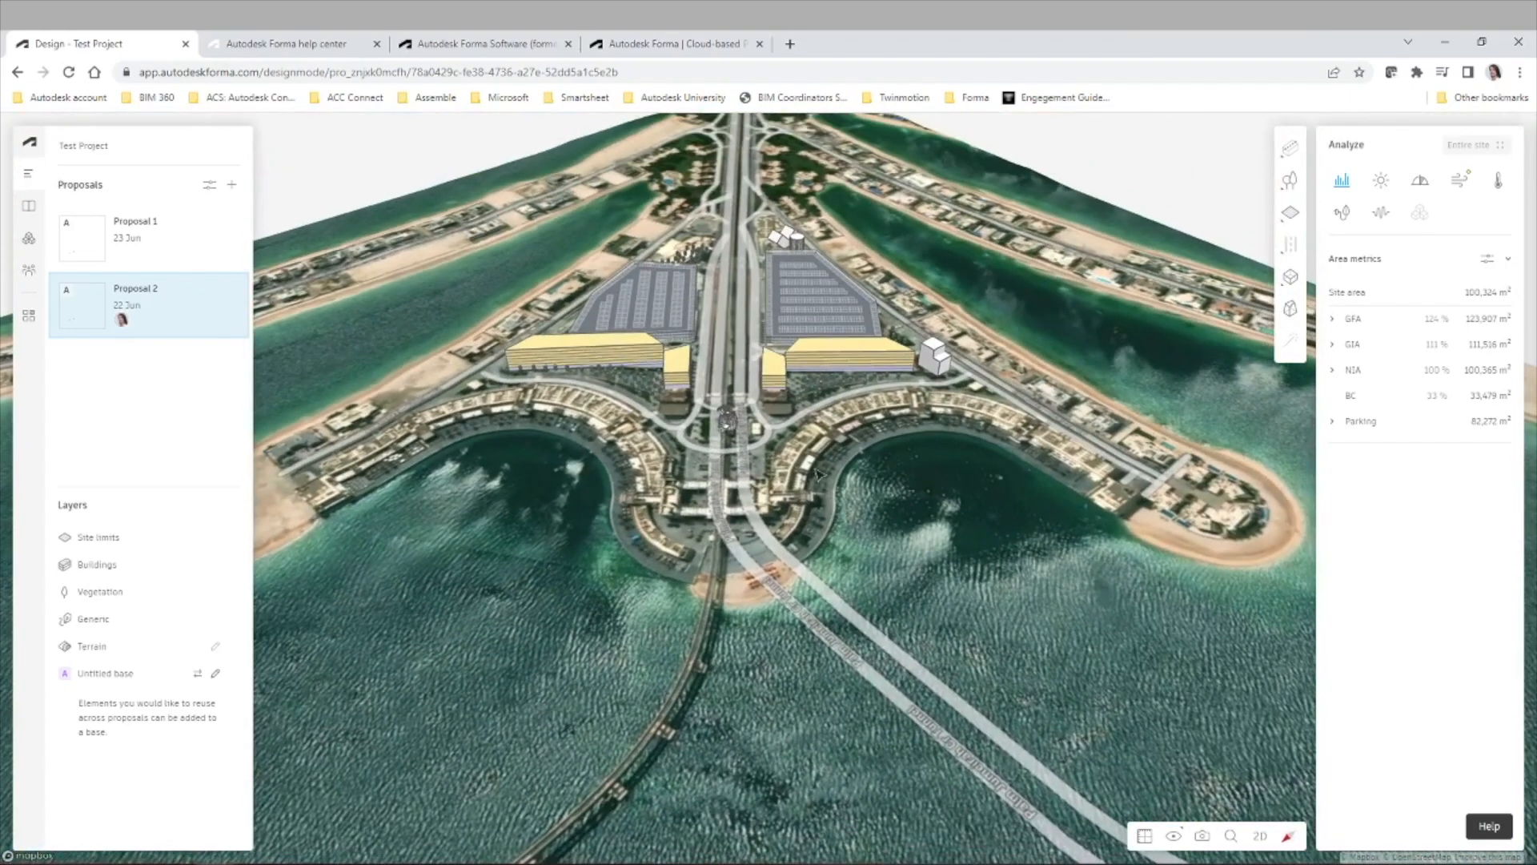
Hide the terrain to view Proposal 2's buildings and trees on their own, and turn it back on
scroll(736, 352, "up", 4)
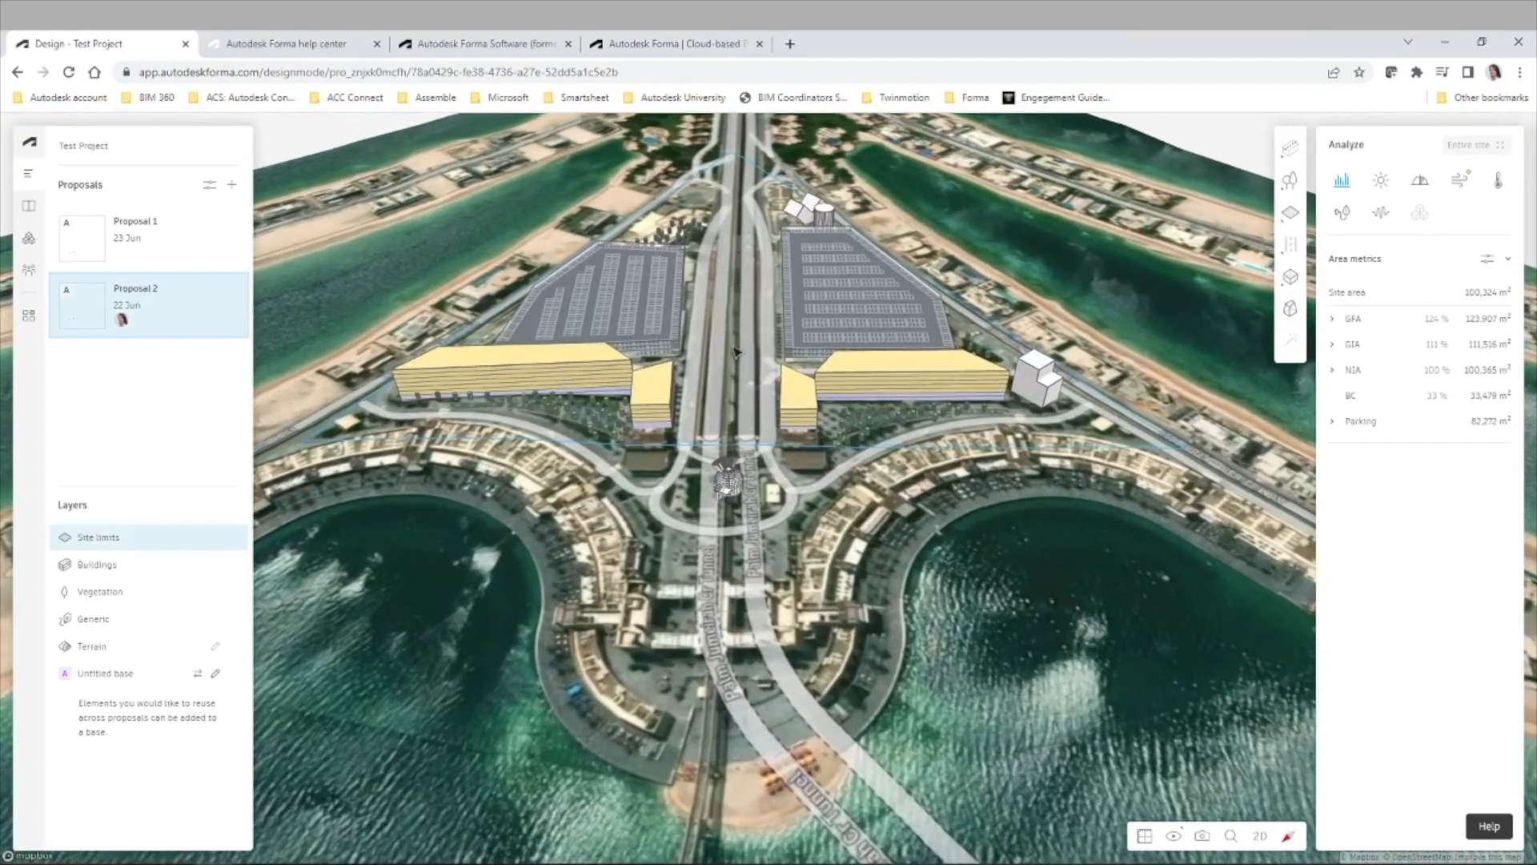
left_click_drag(736, 356, 781, 395)
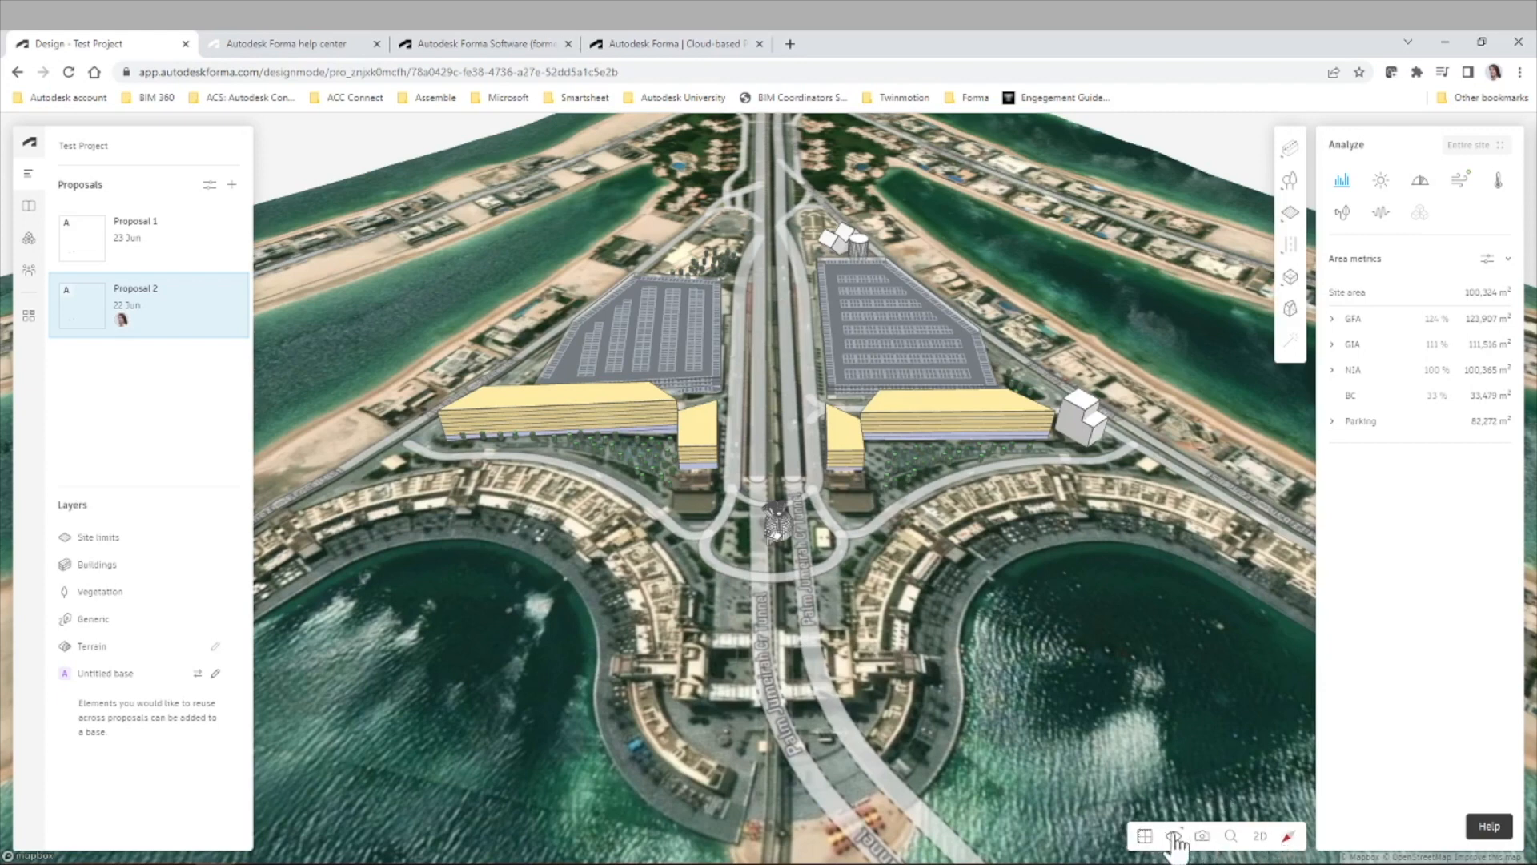
left_click(1176, 837)
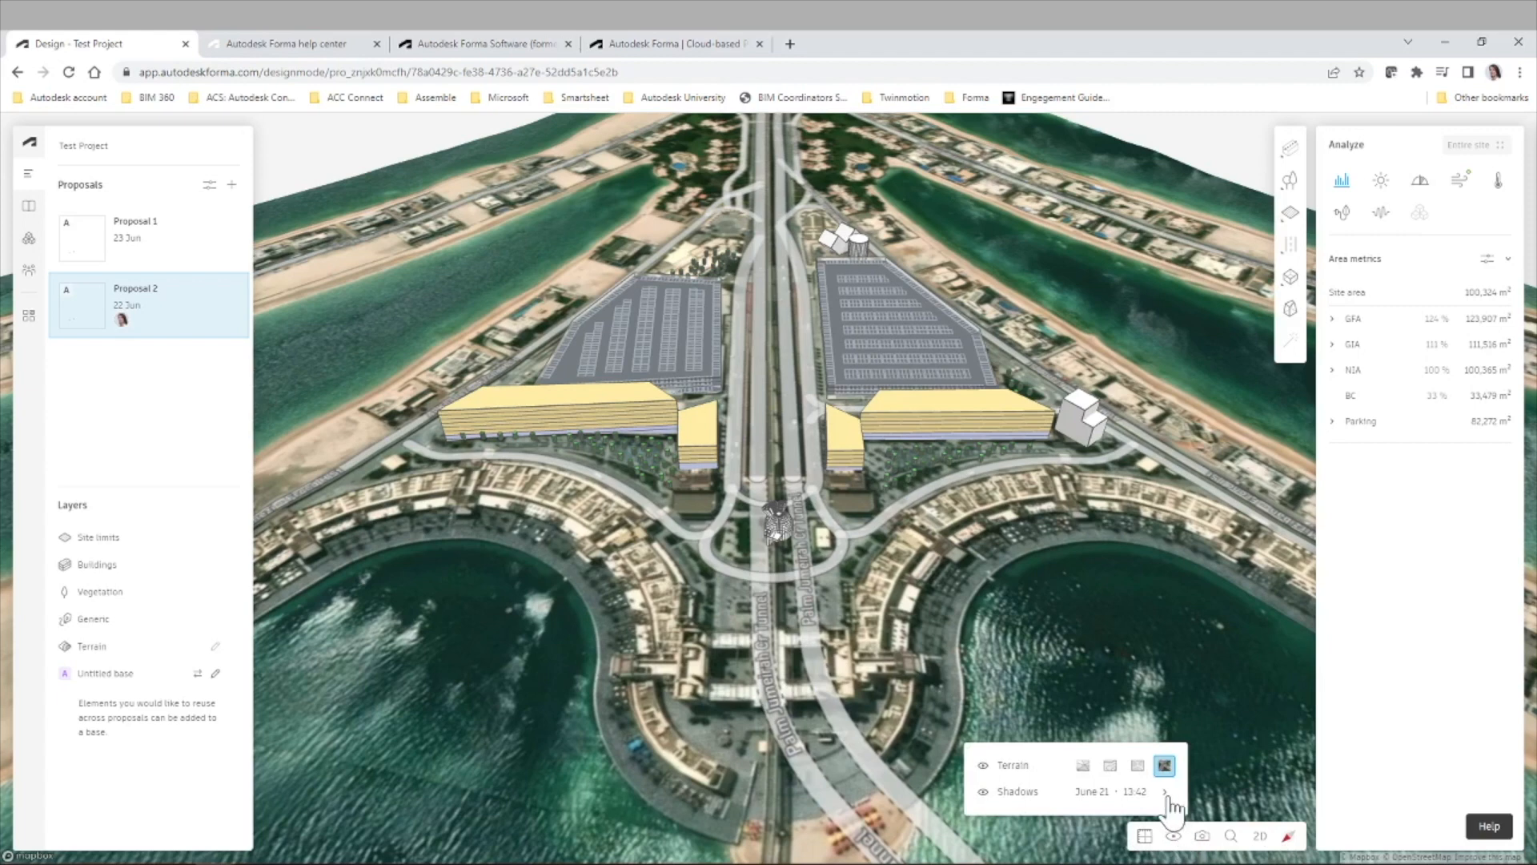
left_click(982, 766)
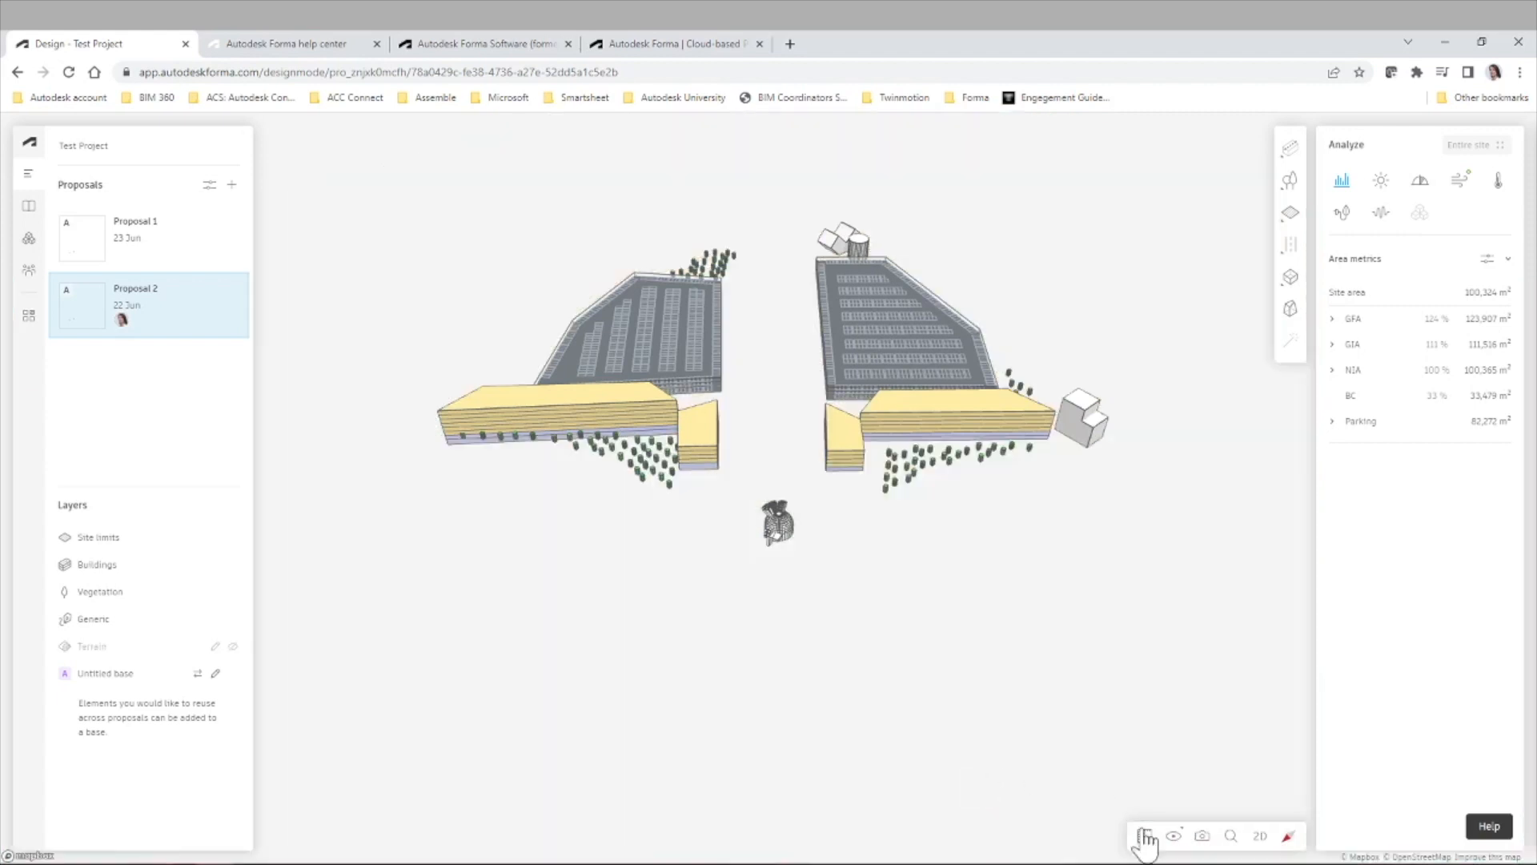
left_click(983, 767)
left_click(1174, 835)
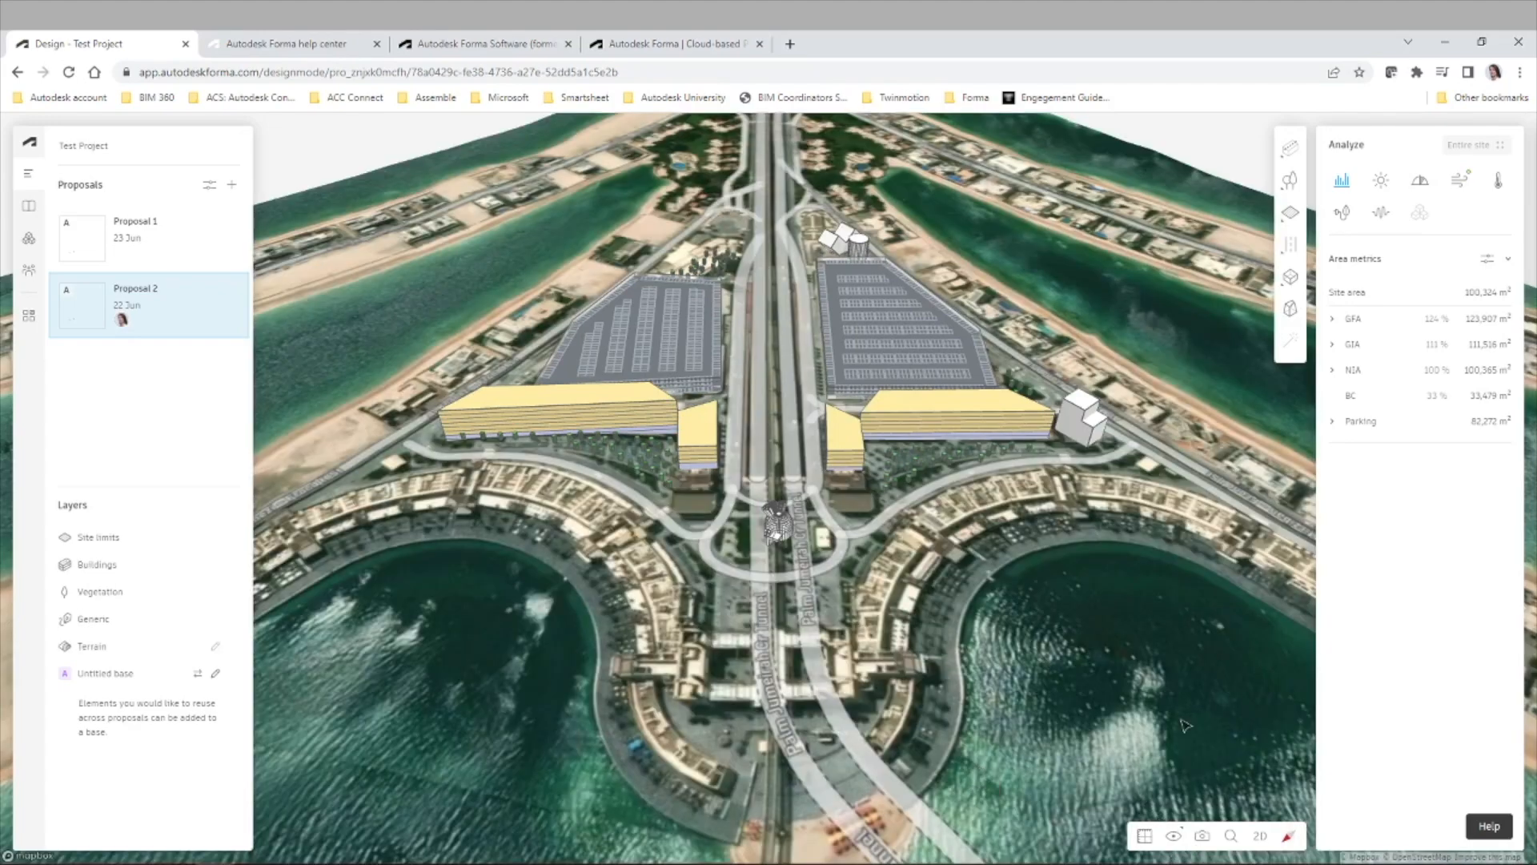
Switch the site model from Proposal 2 to Proposal 1, seen from a lower oblique angle over the water
scroll(991, 656, "down", 5)
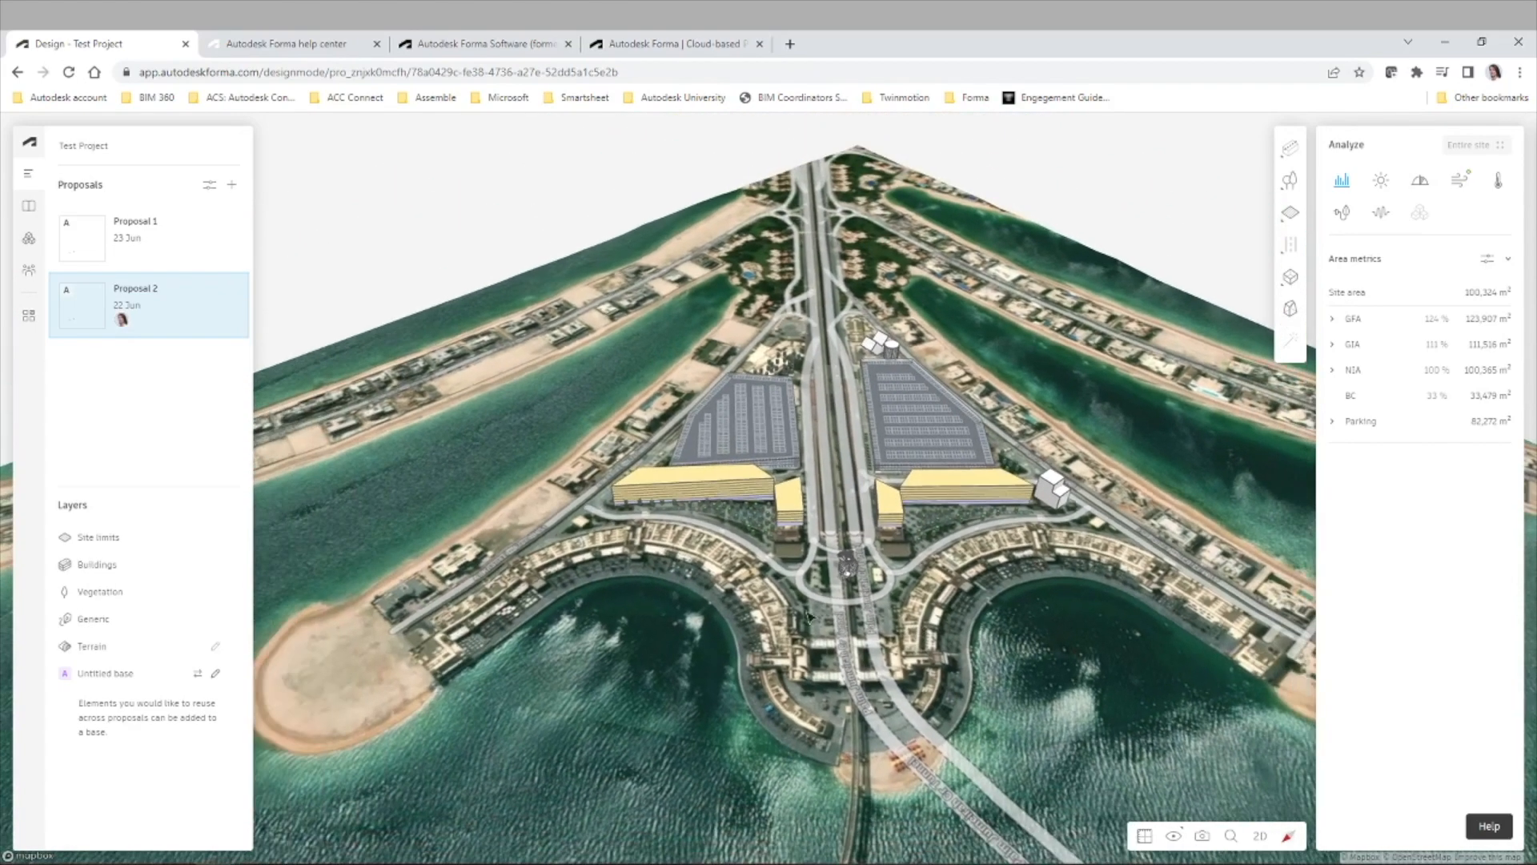
right_click_drag(744, 664, 790, 585)
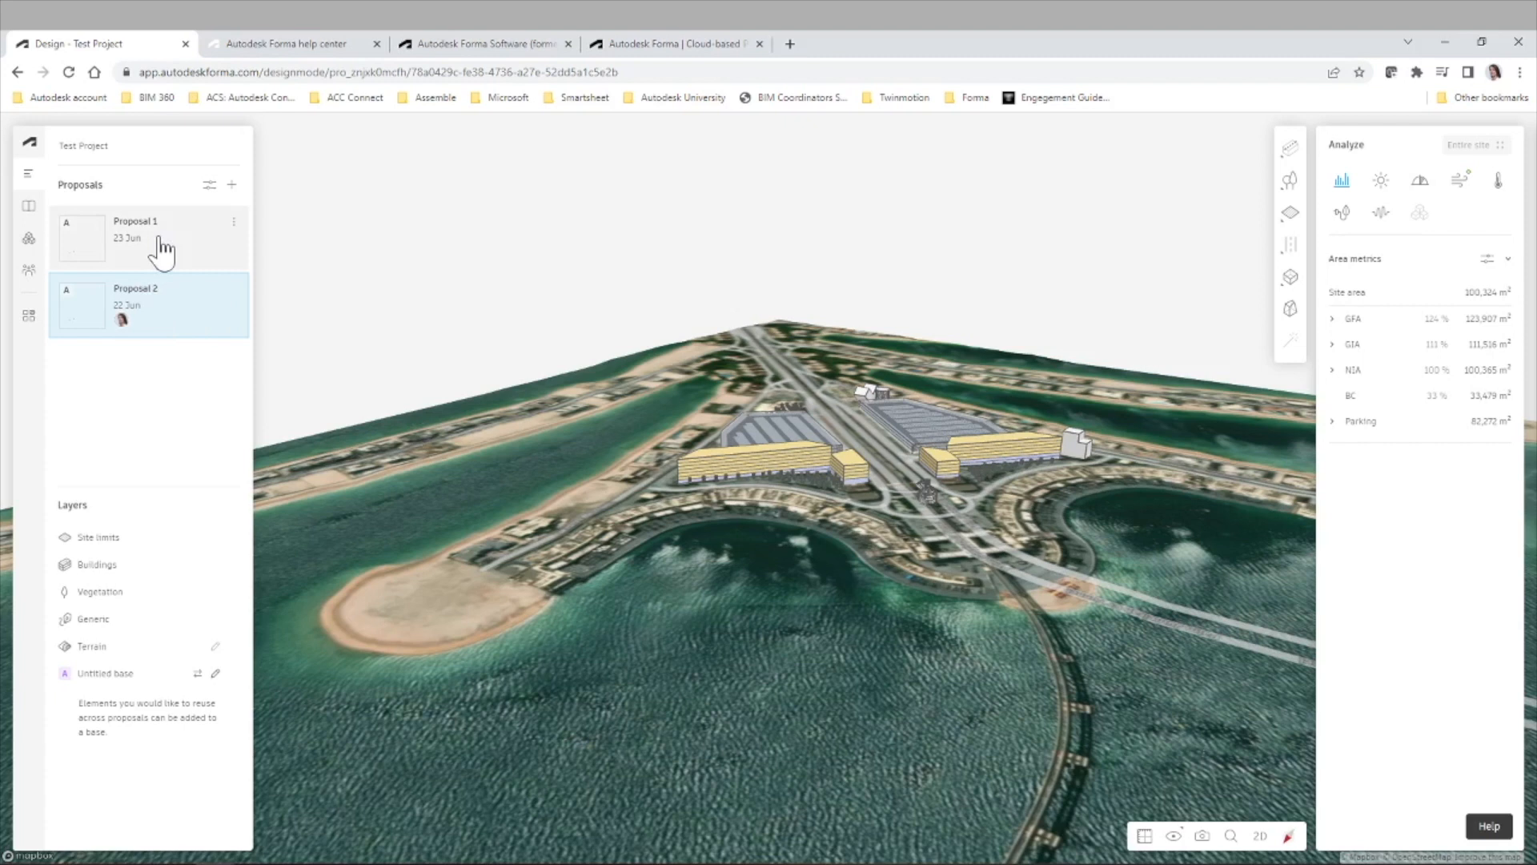
left_click(160, 238)
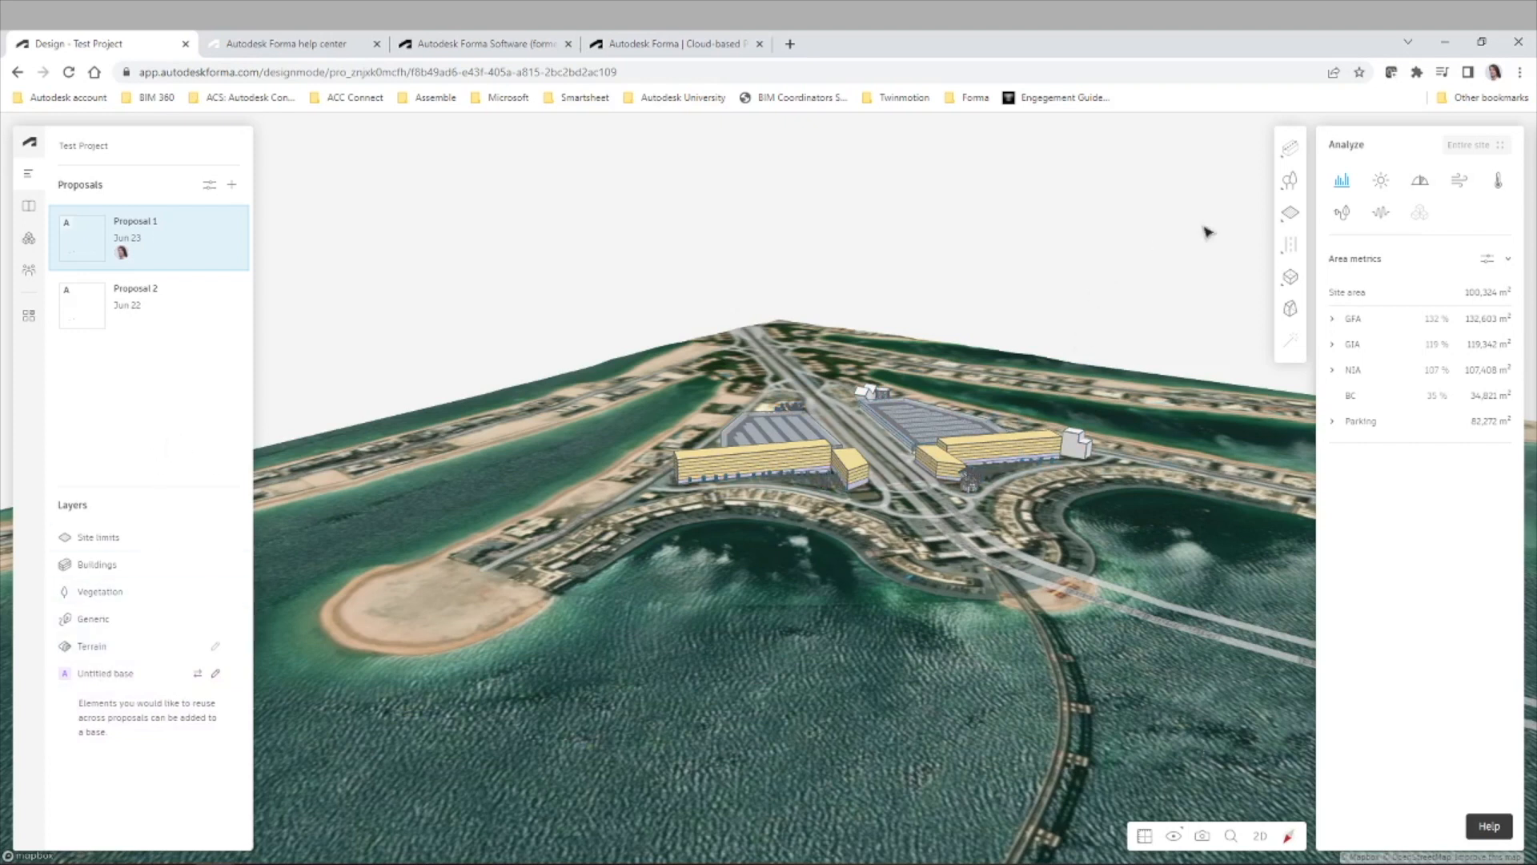
Examine the design tools available for buildings, vegetation, transportation and 3D Sketch
mouse_move(1289, 150)
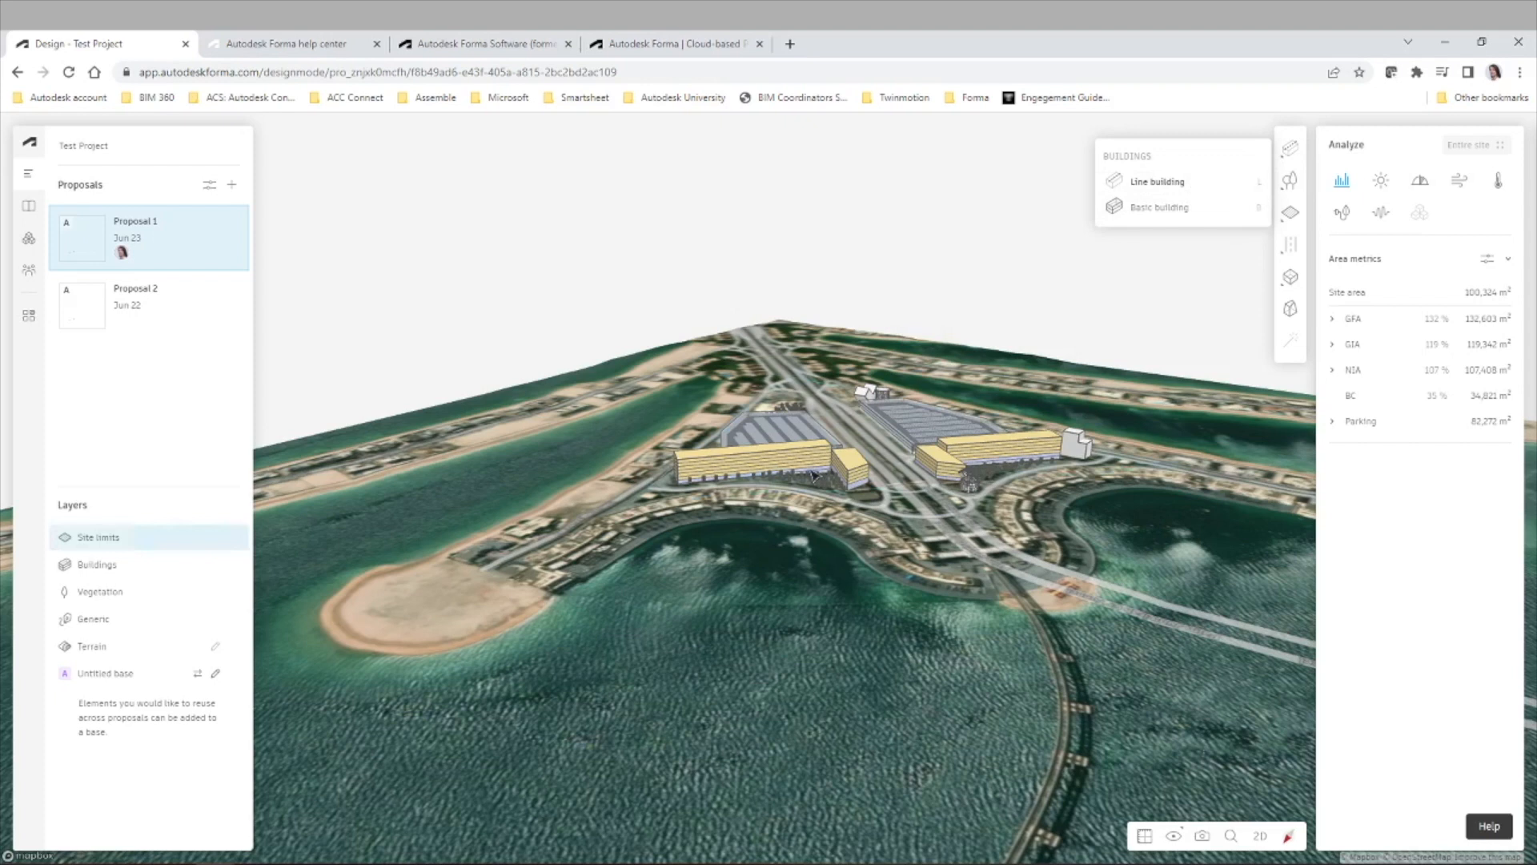
mouse_move(1291, 190)
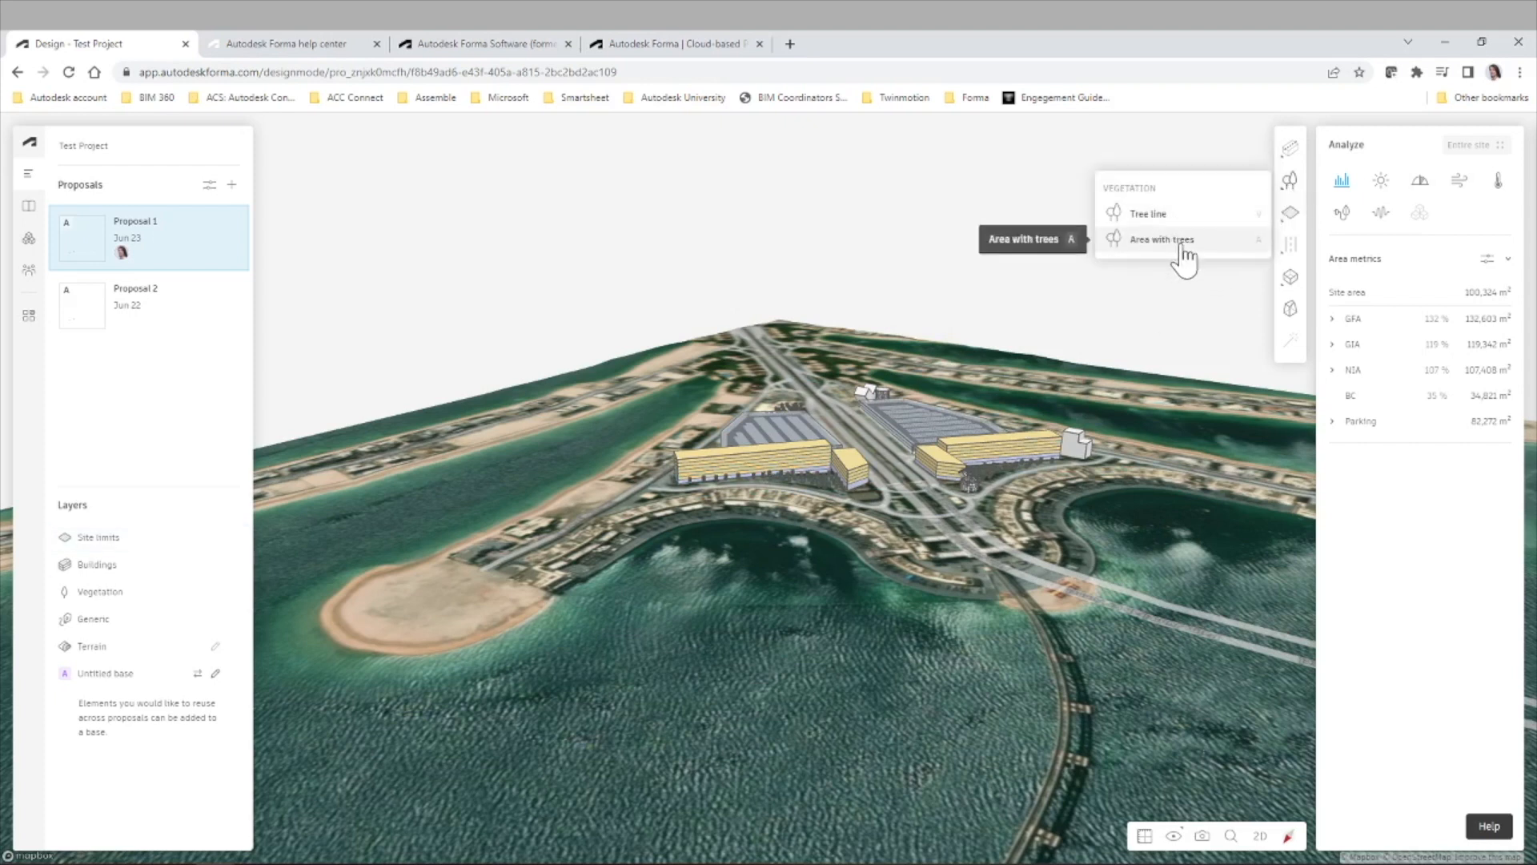
mouse_move(1294, 247)
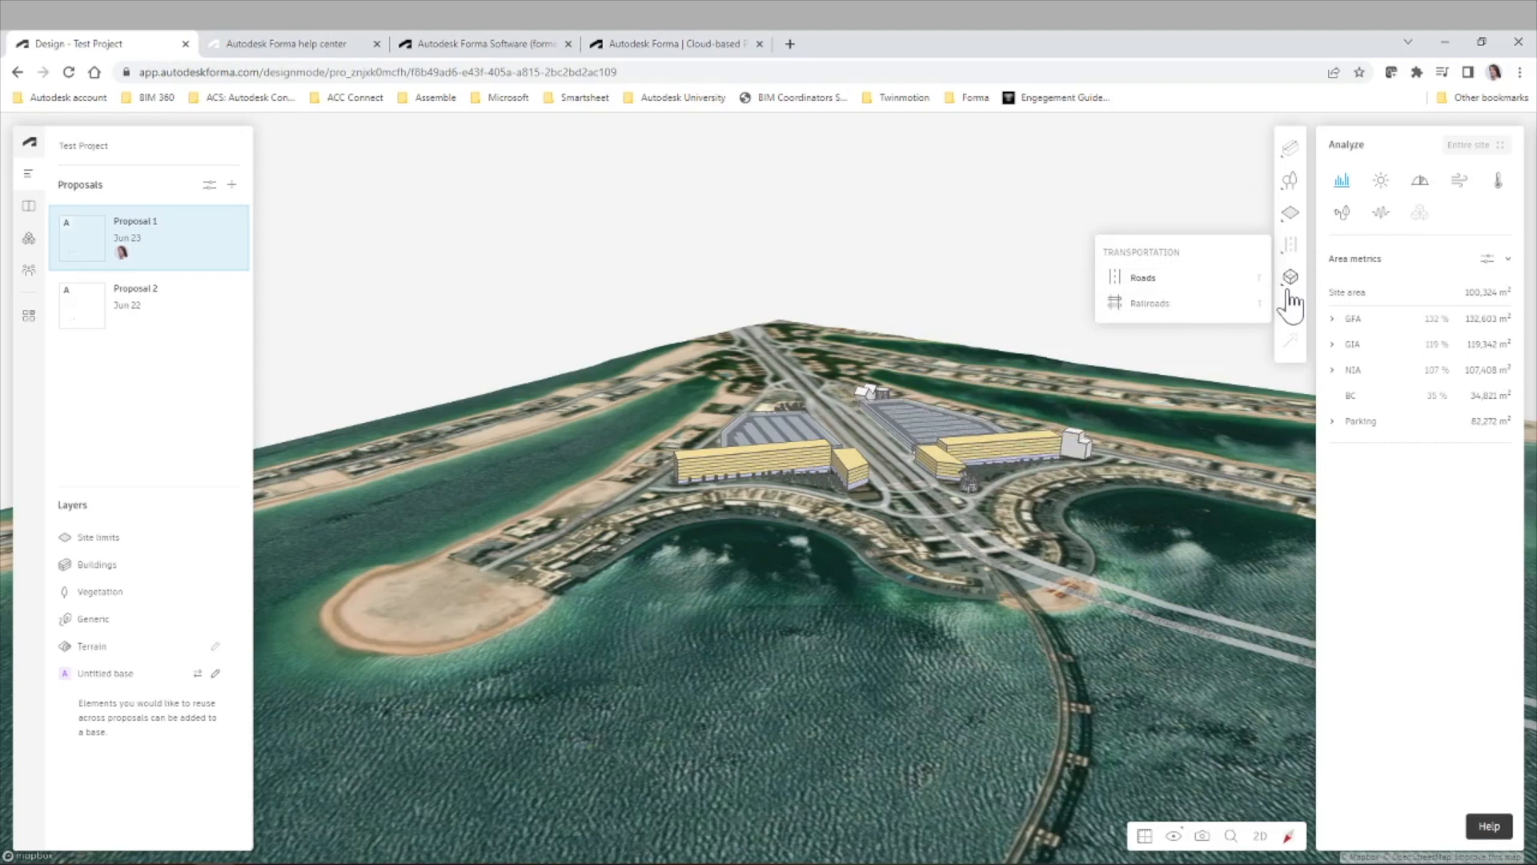
mouse_move(1292, 298)
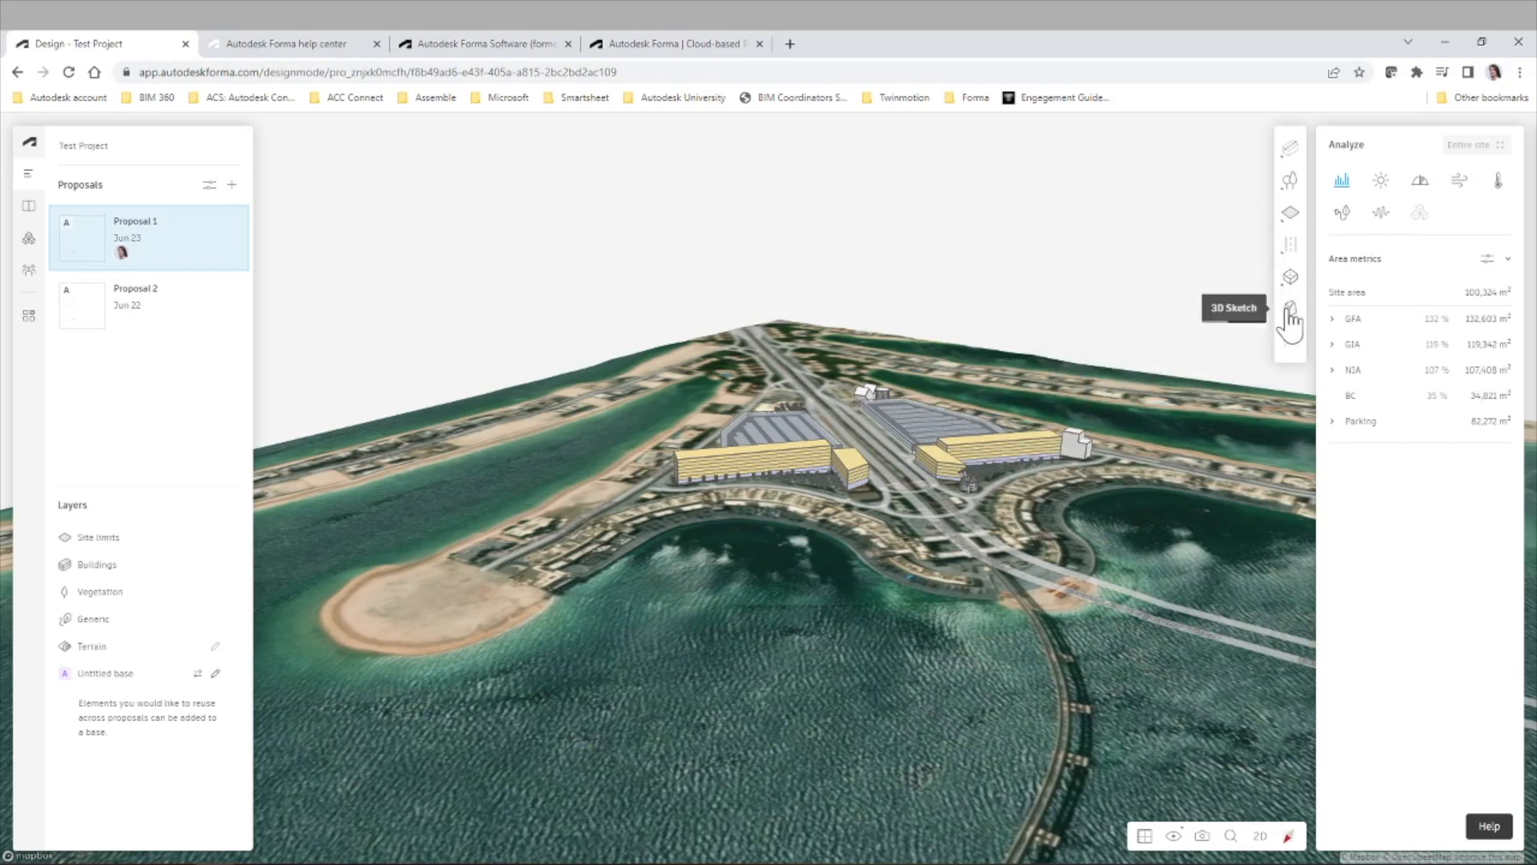
mouse_move(1293, 324)
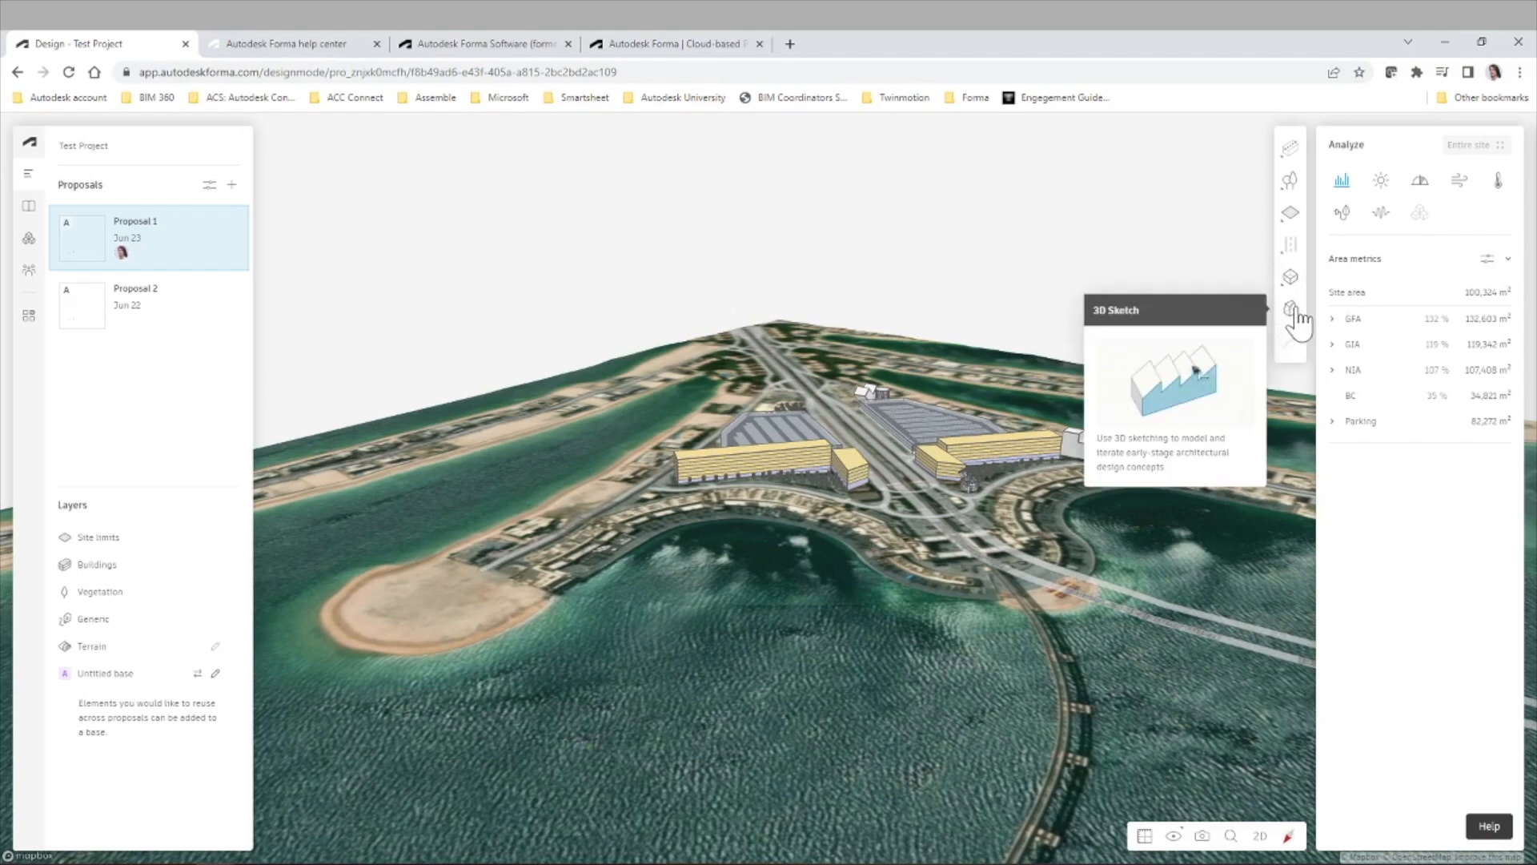
Select Proposal 1's parking building nearest the round mesh structures to inspect its area metrics and building properties
scroll(991, 474, "up", 3)
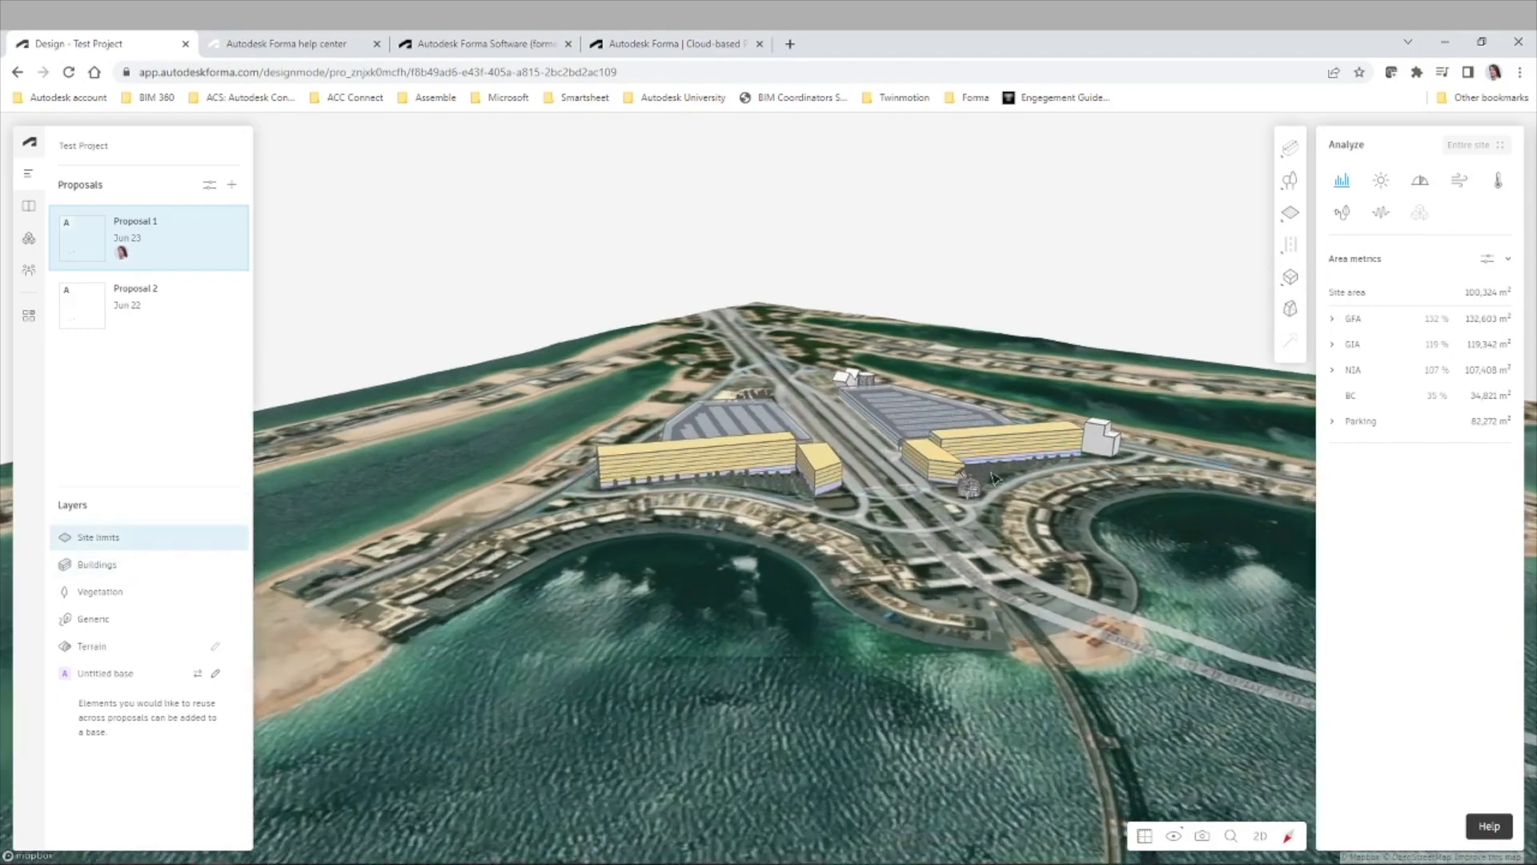
scroll(991, 478, "up", 5)
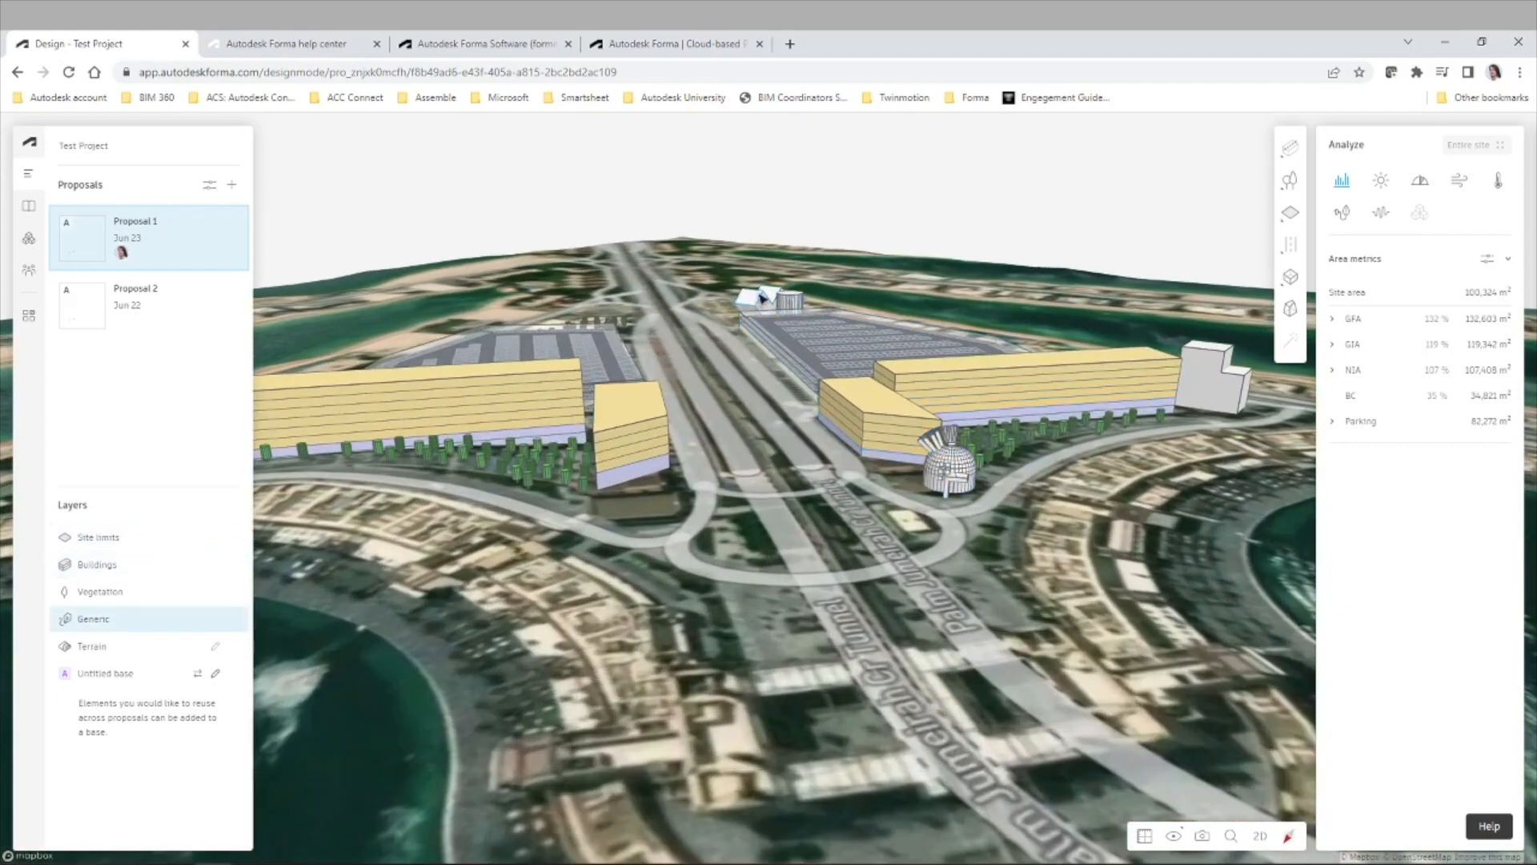
scroll(864, 600, "down", 5)
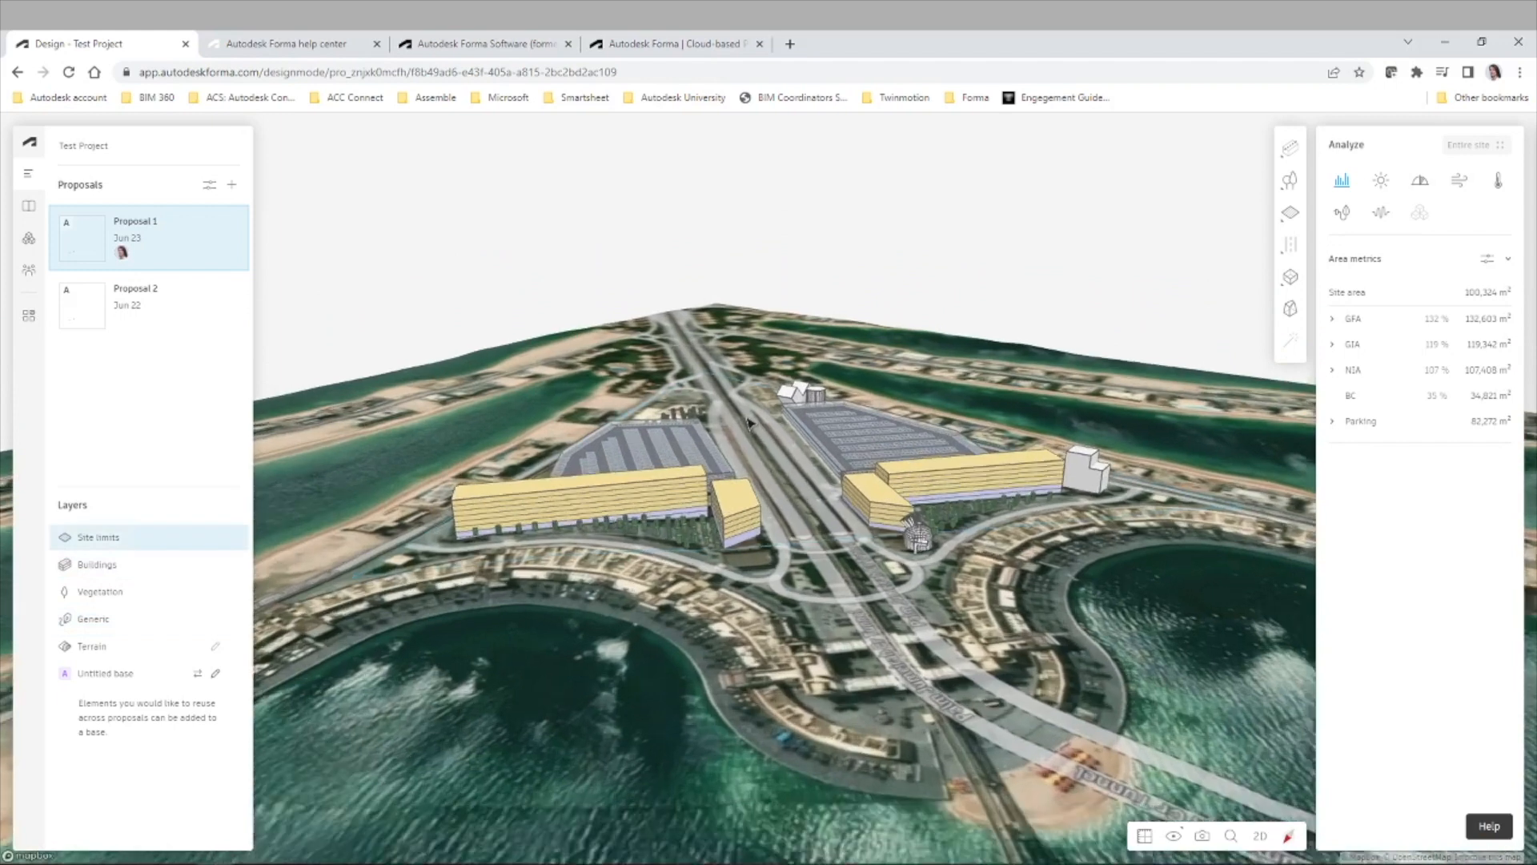
scroll(747, 435, "up", 2)
scroll(748, 435, "up", 1)
right_click_drag(835, 584, 700, 557)
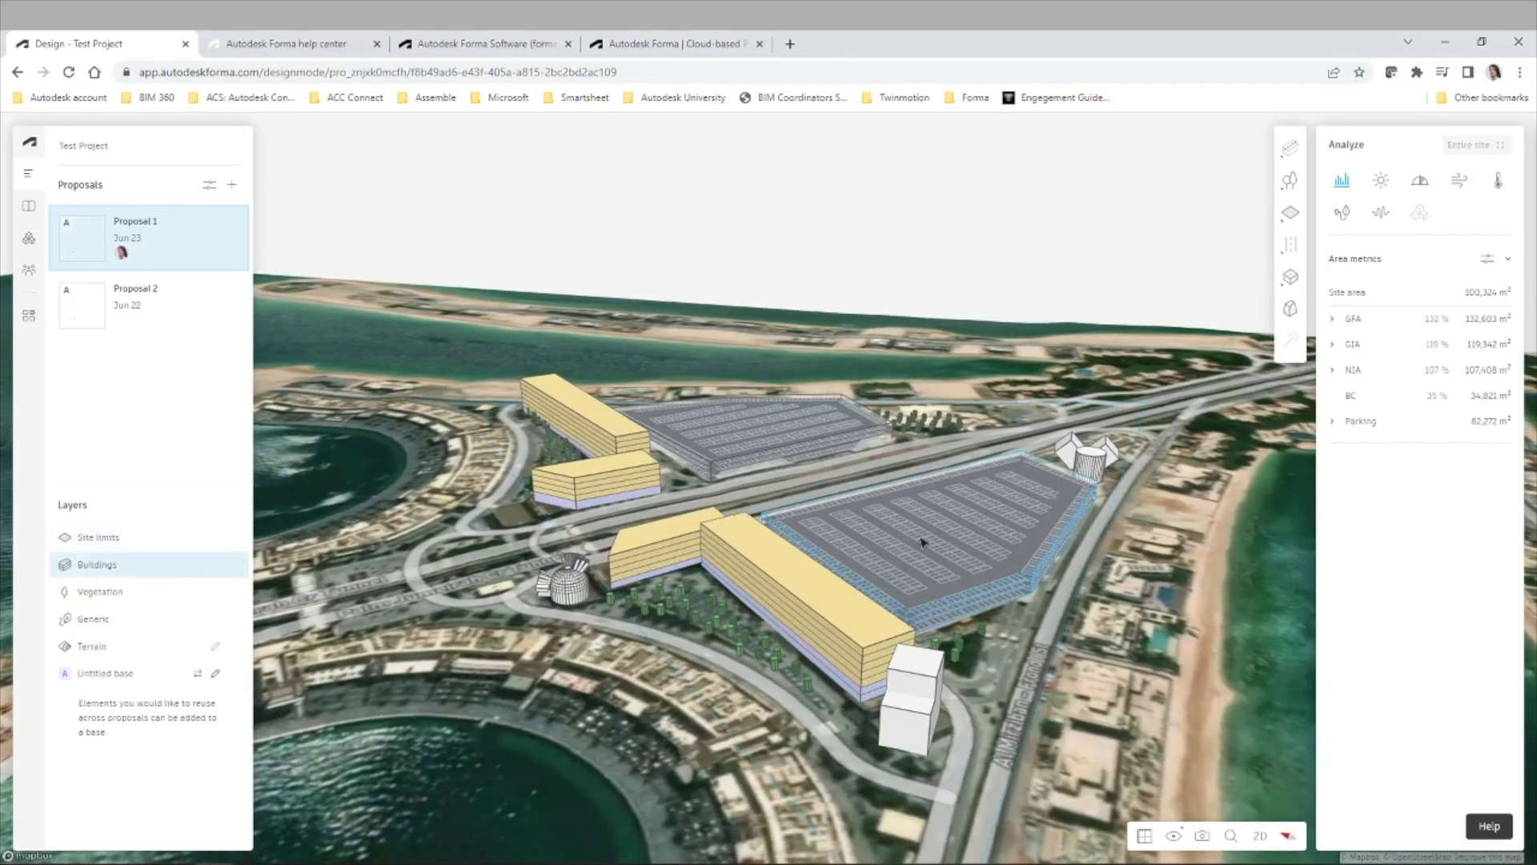
left_click(949, 530)
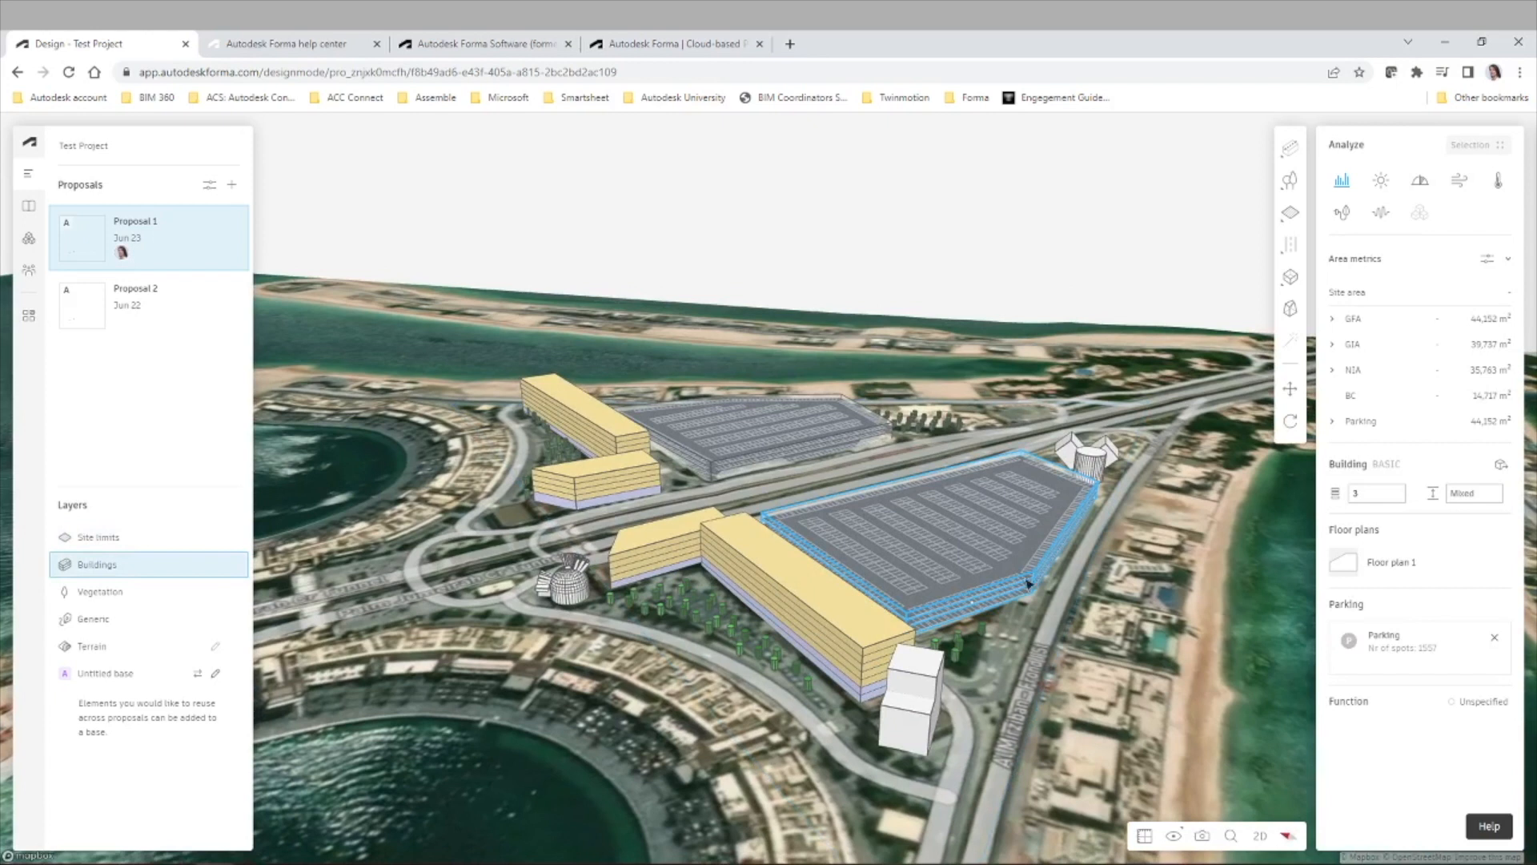
Select the long yellow building in front of the parking building and expand its function, GFA and GIA breakdowns
left_click(864, 622)
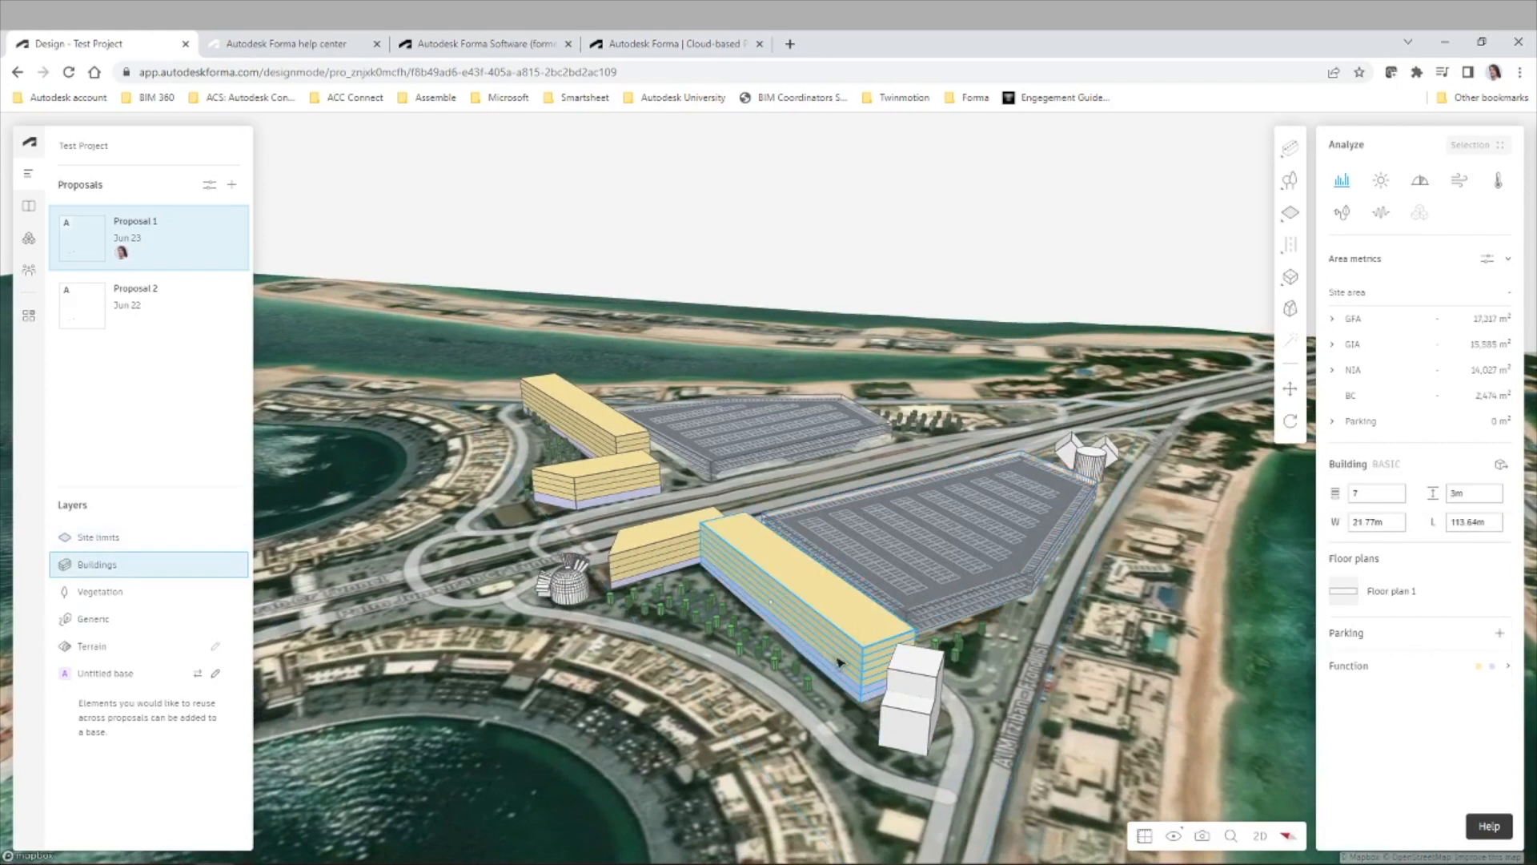
left_click(1508, 666)
left_click(1334, 319)
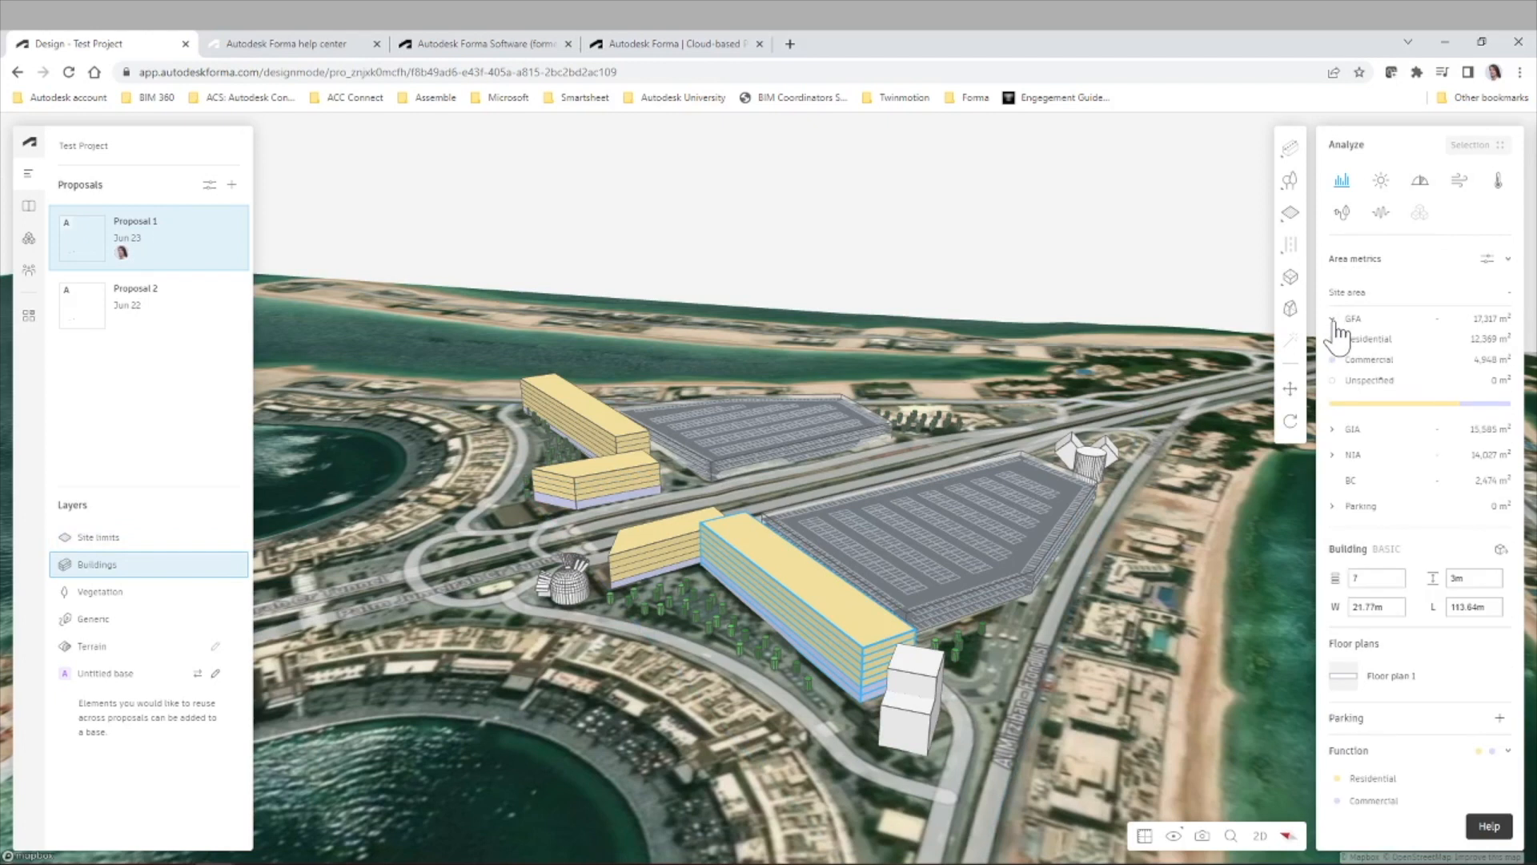
left_click(1331, 430)
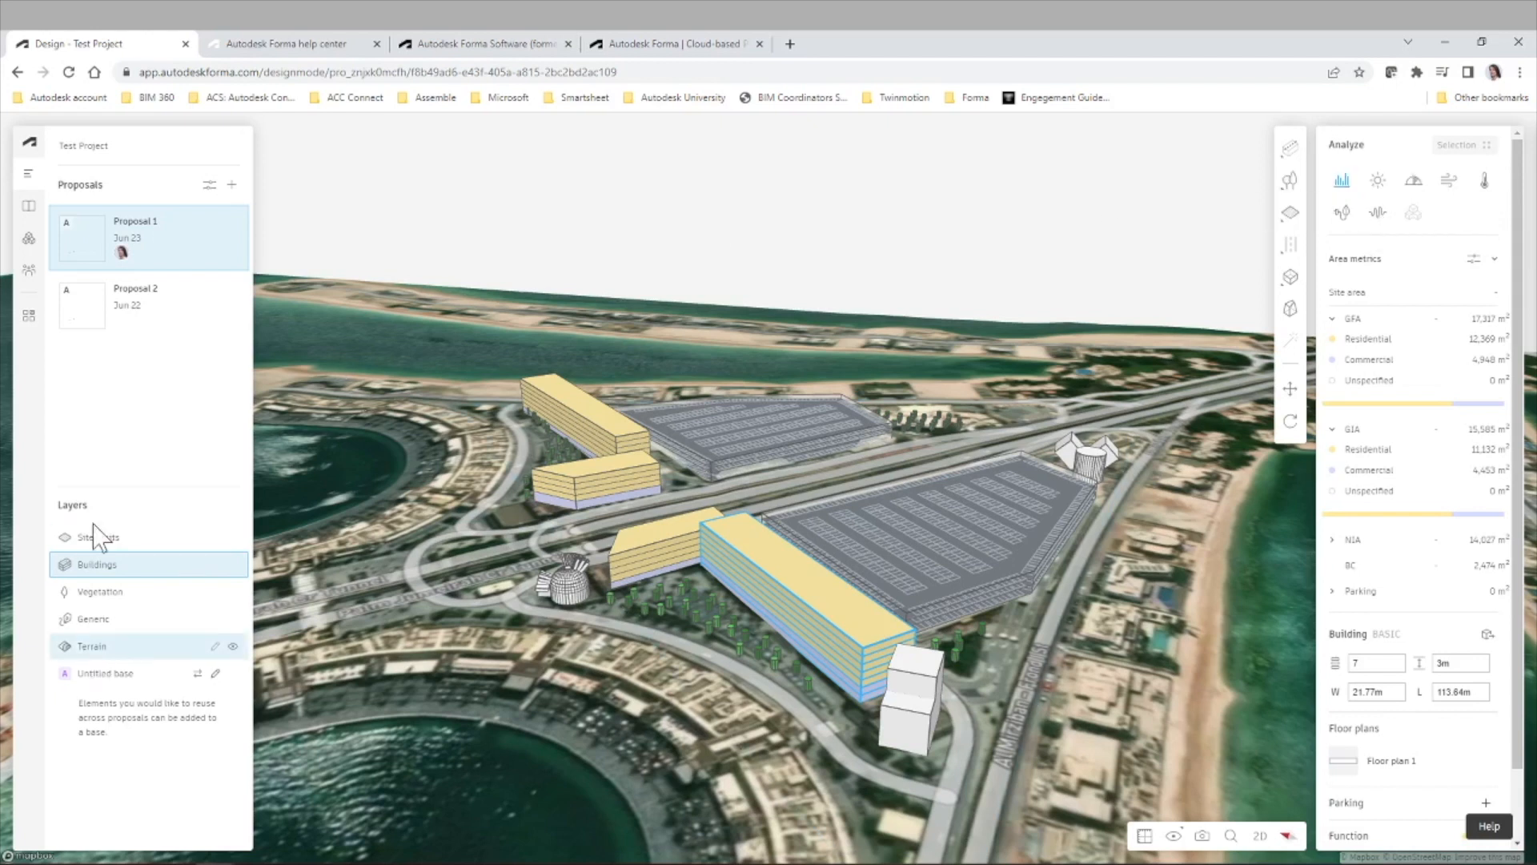
Check the proposals filter and examine the library's Order data and Import options, closing both without changes
left_click(210, 185)
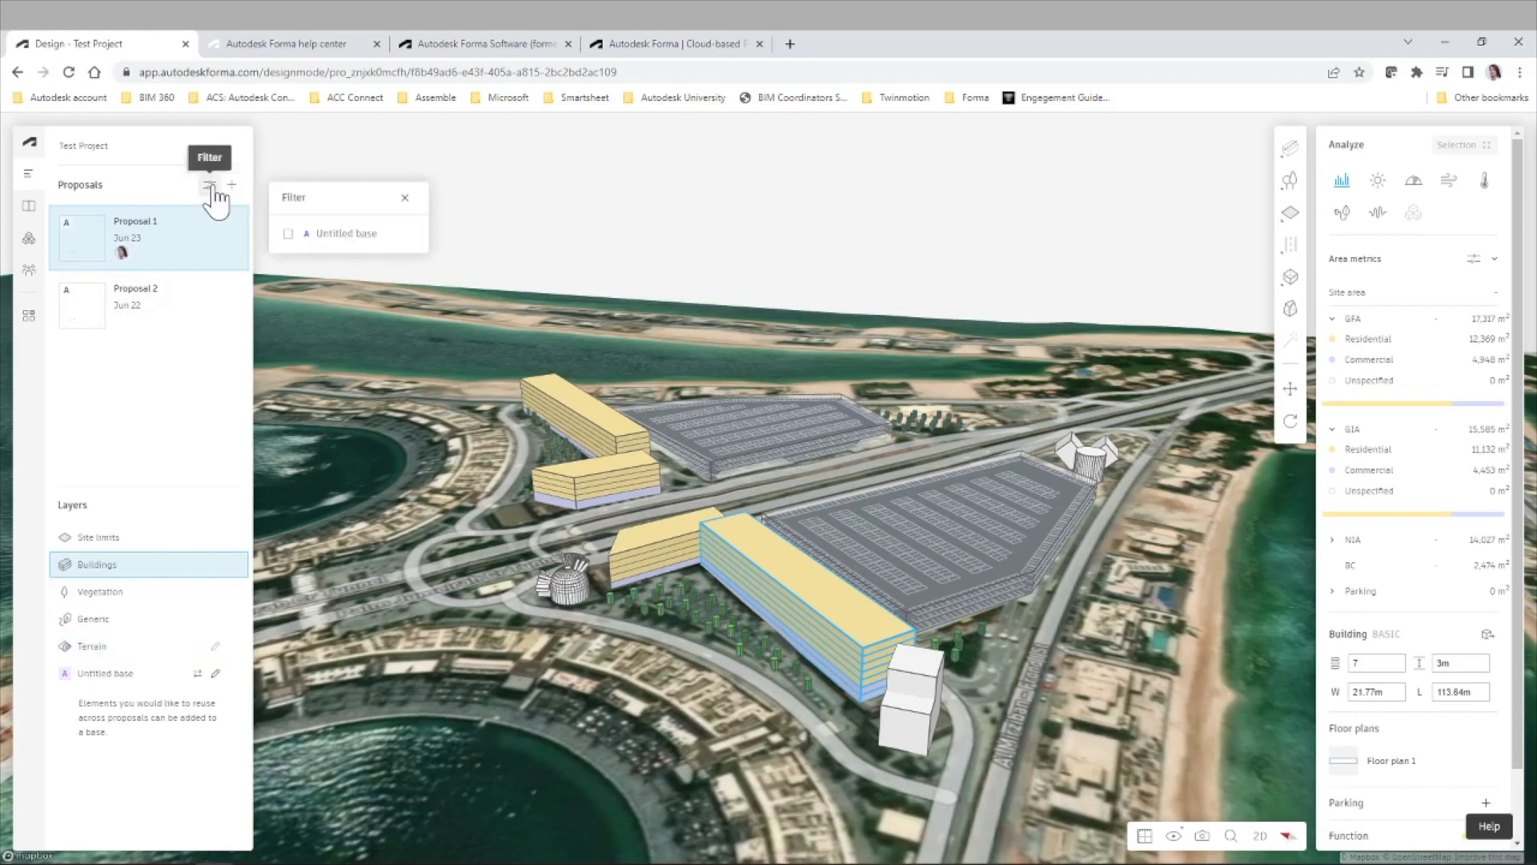
left_click(405, 198)
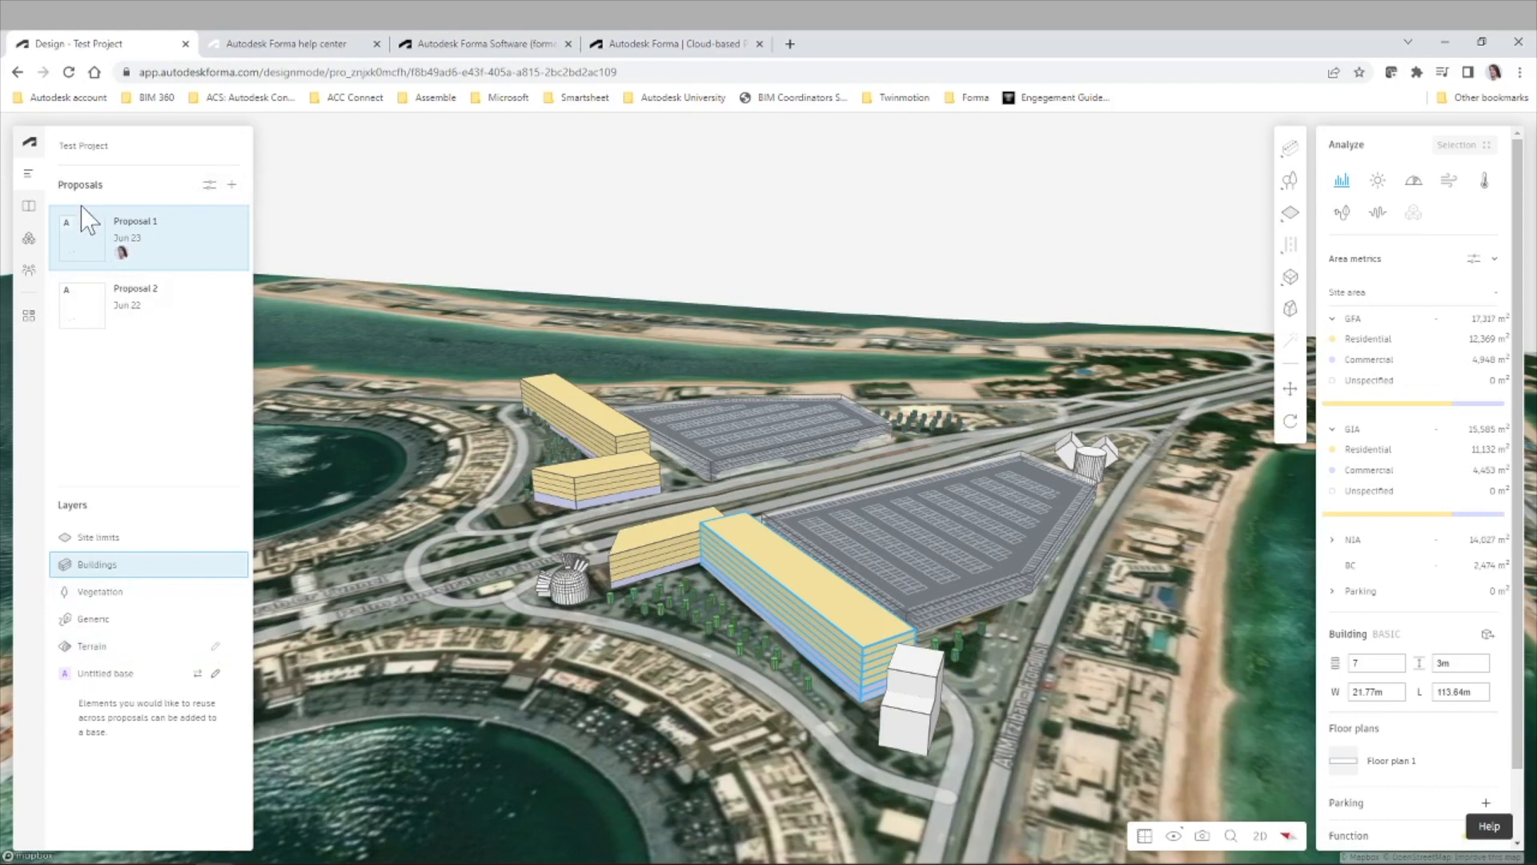
left_click(31, 207)
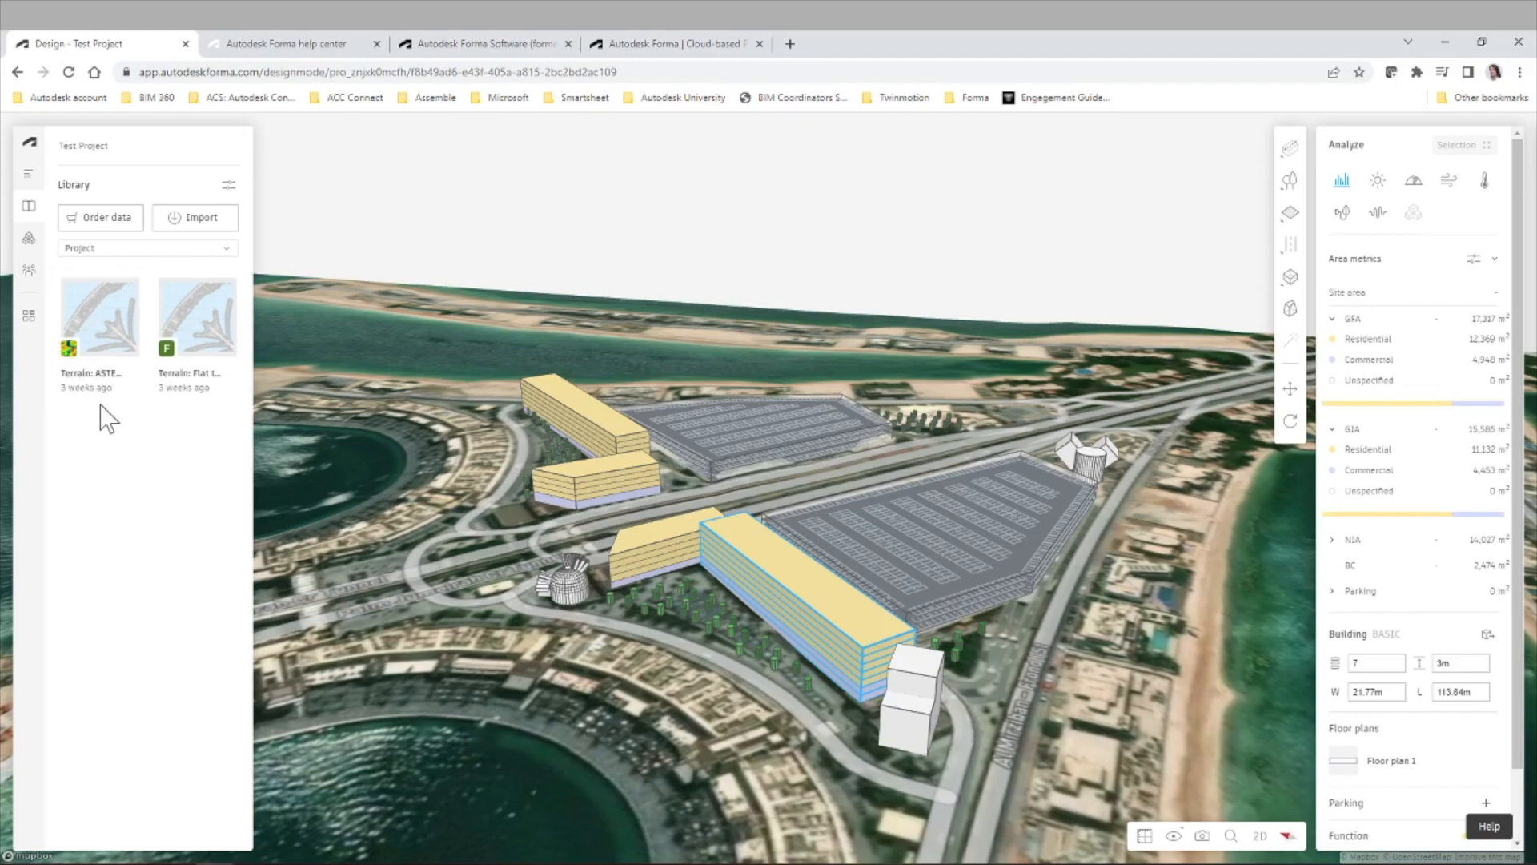
left_click(99, 228)
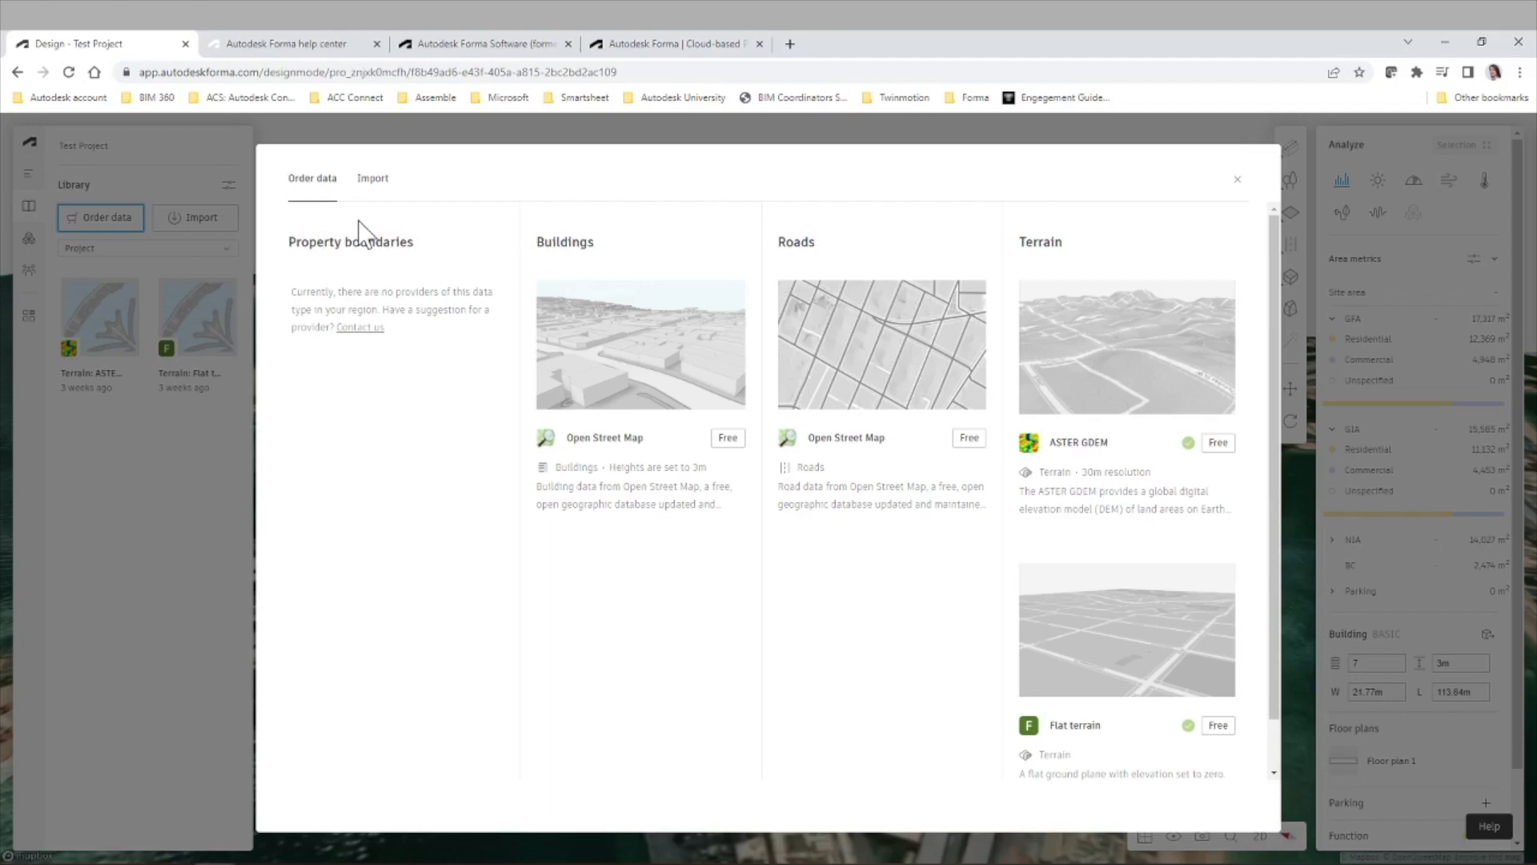
left_click(374, 180)
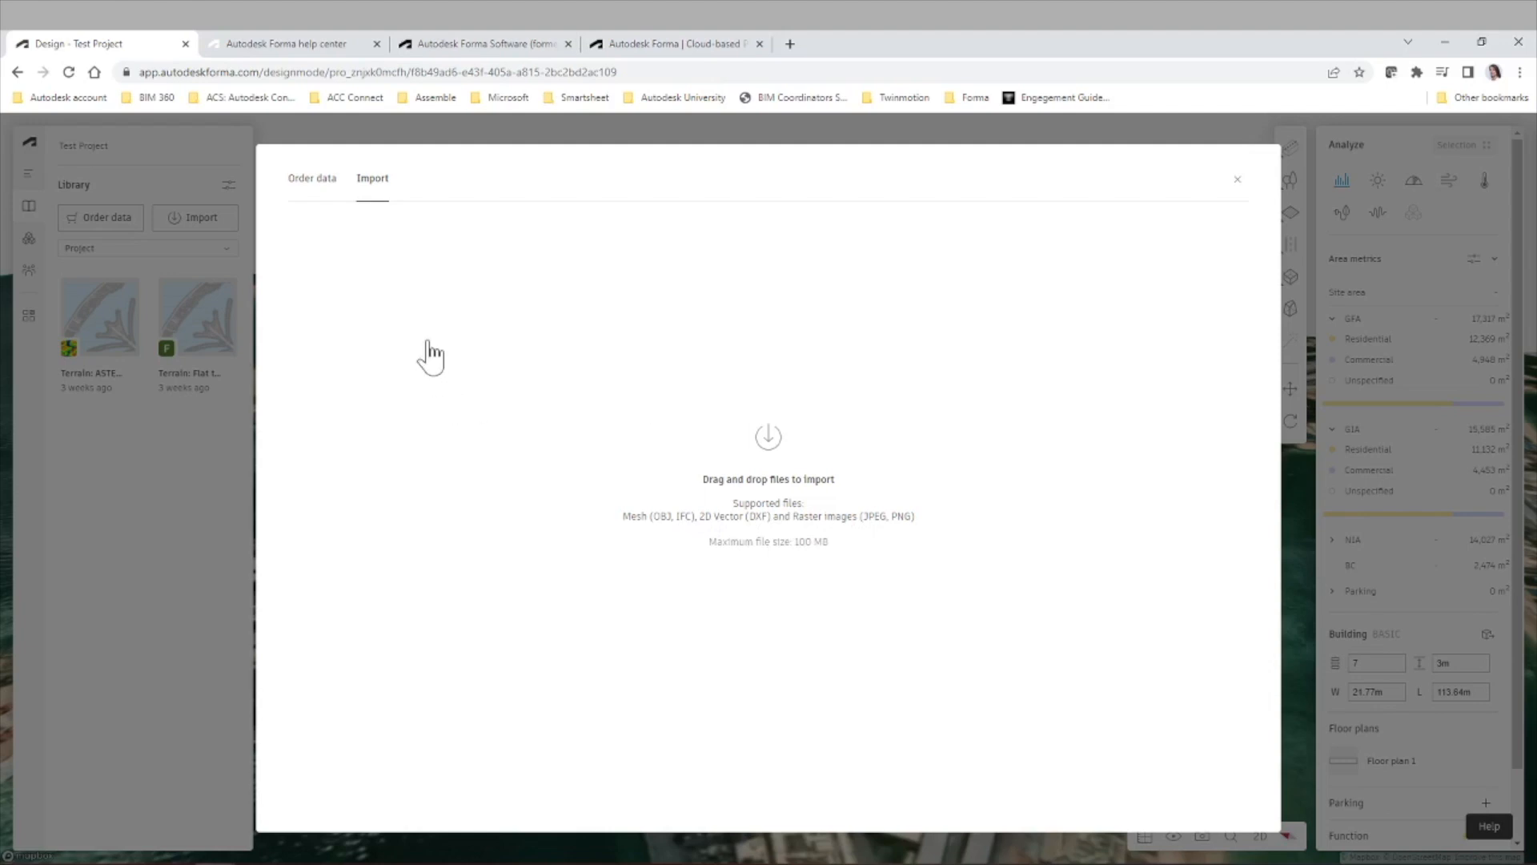
left_click(310, 179)
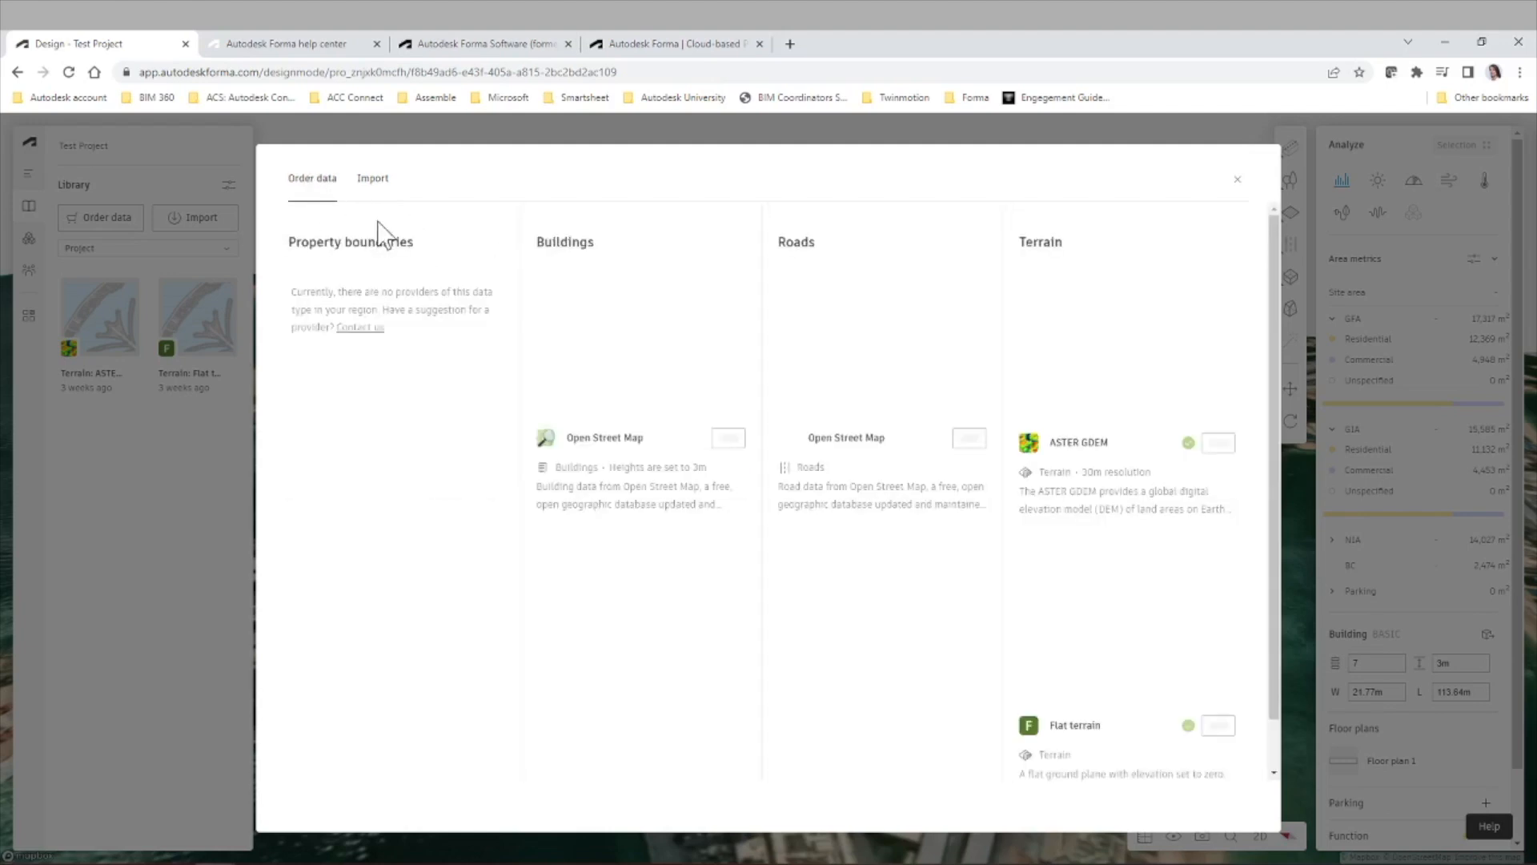
left_click(1237, 181)
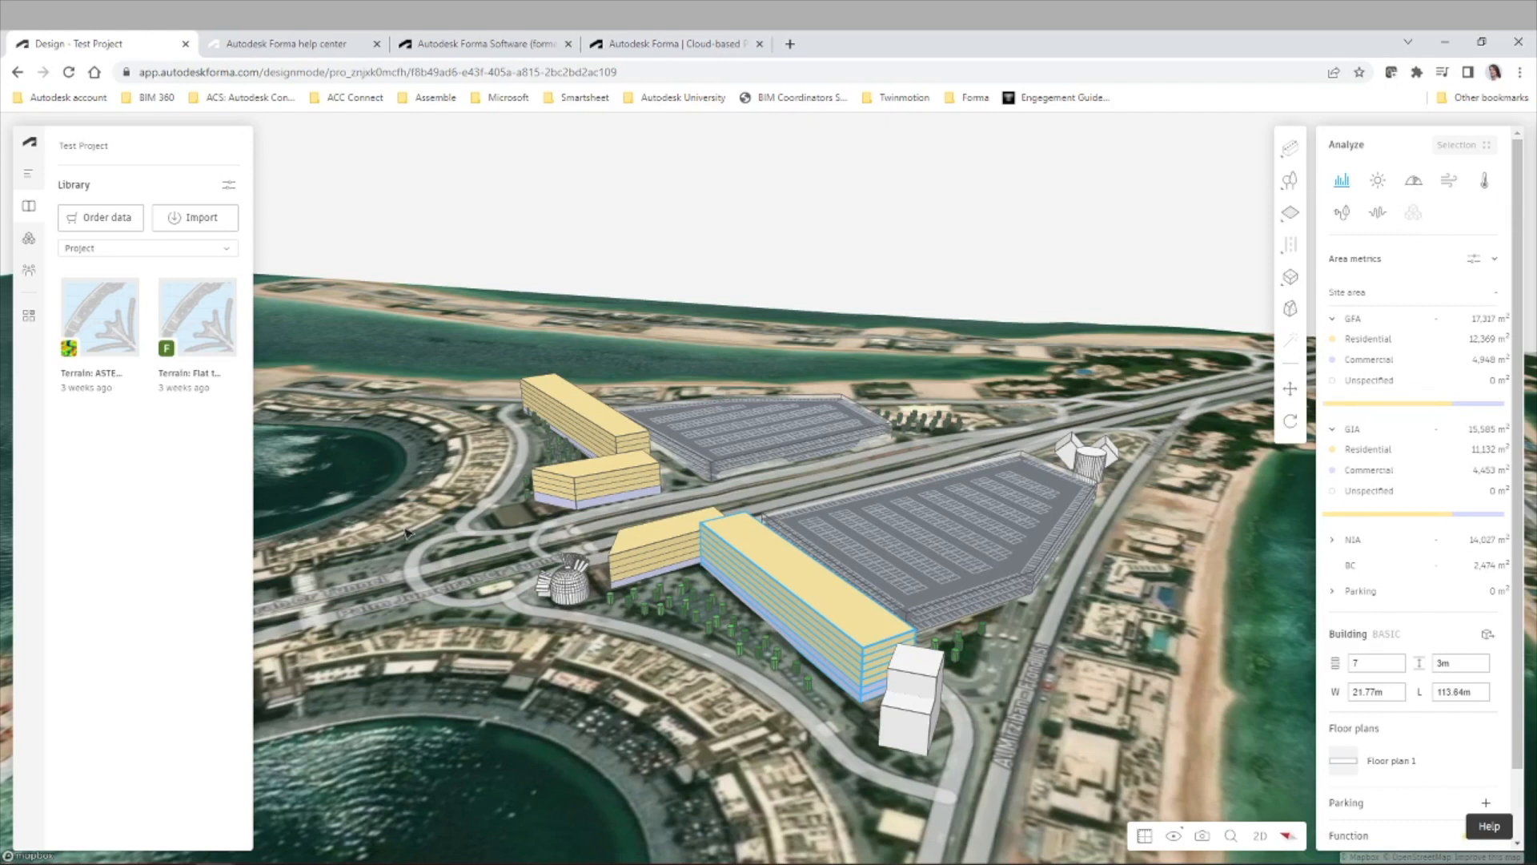
Show the project's extensions and read the related help article on how to install an extension
left_click(28, 238)
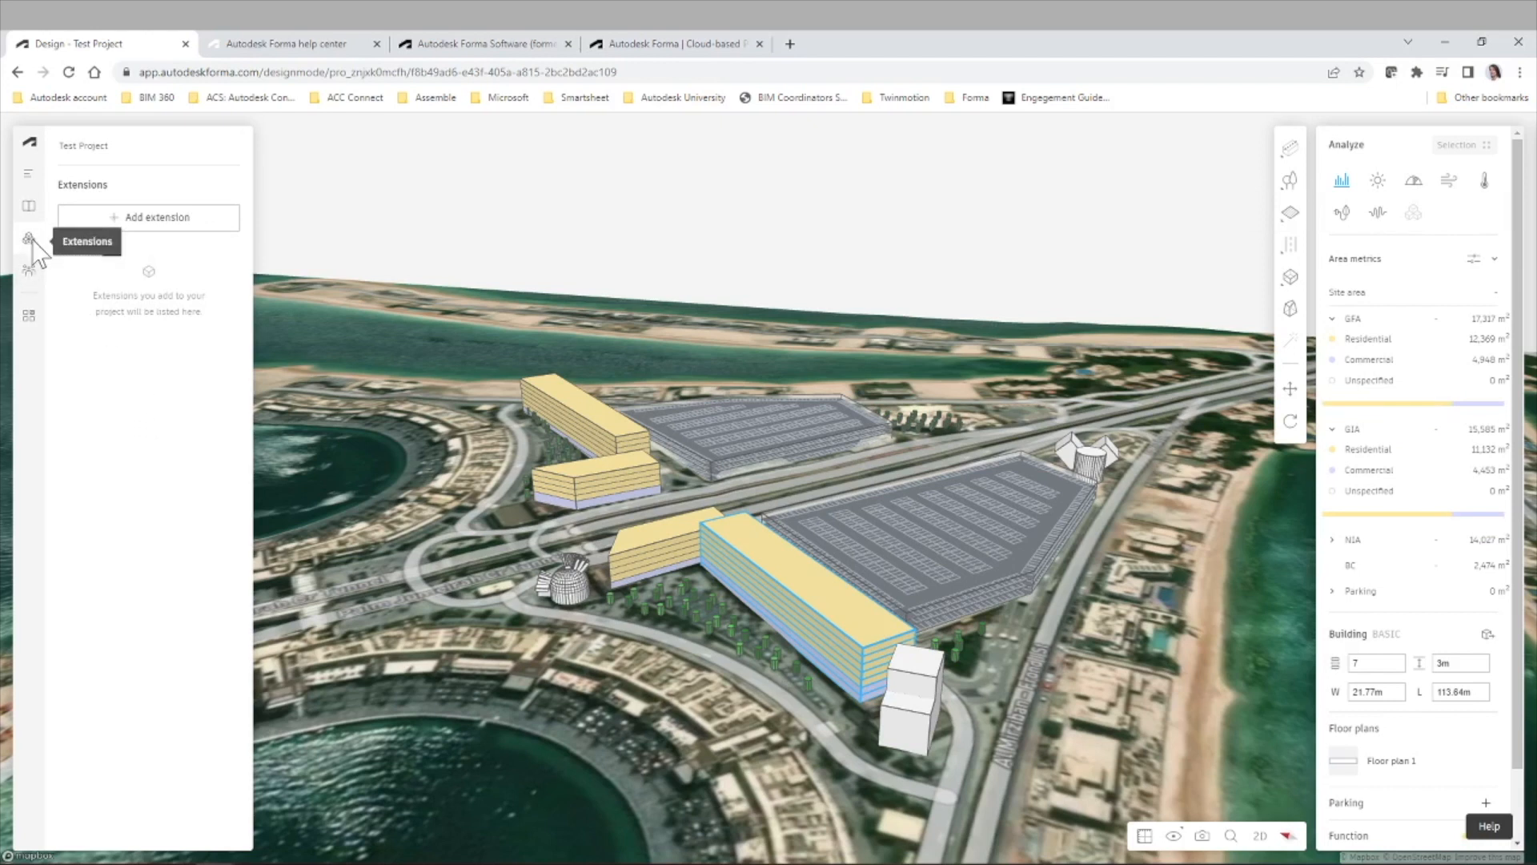
mouse_move(32, 240)
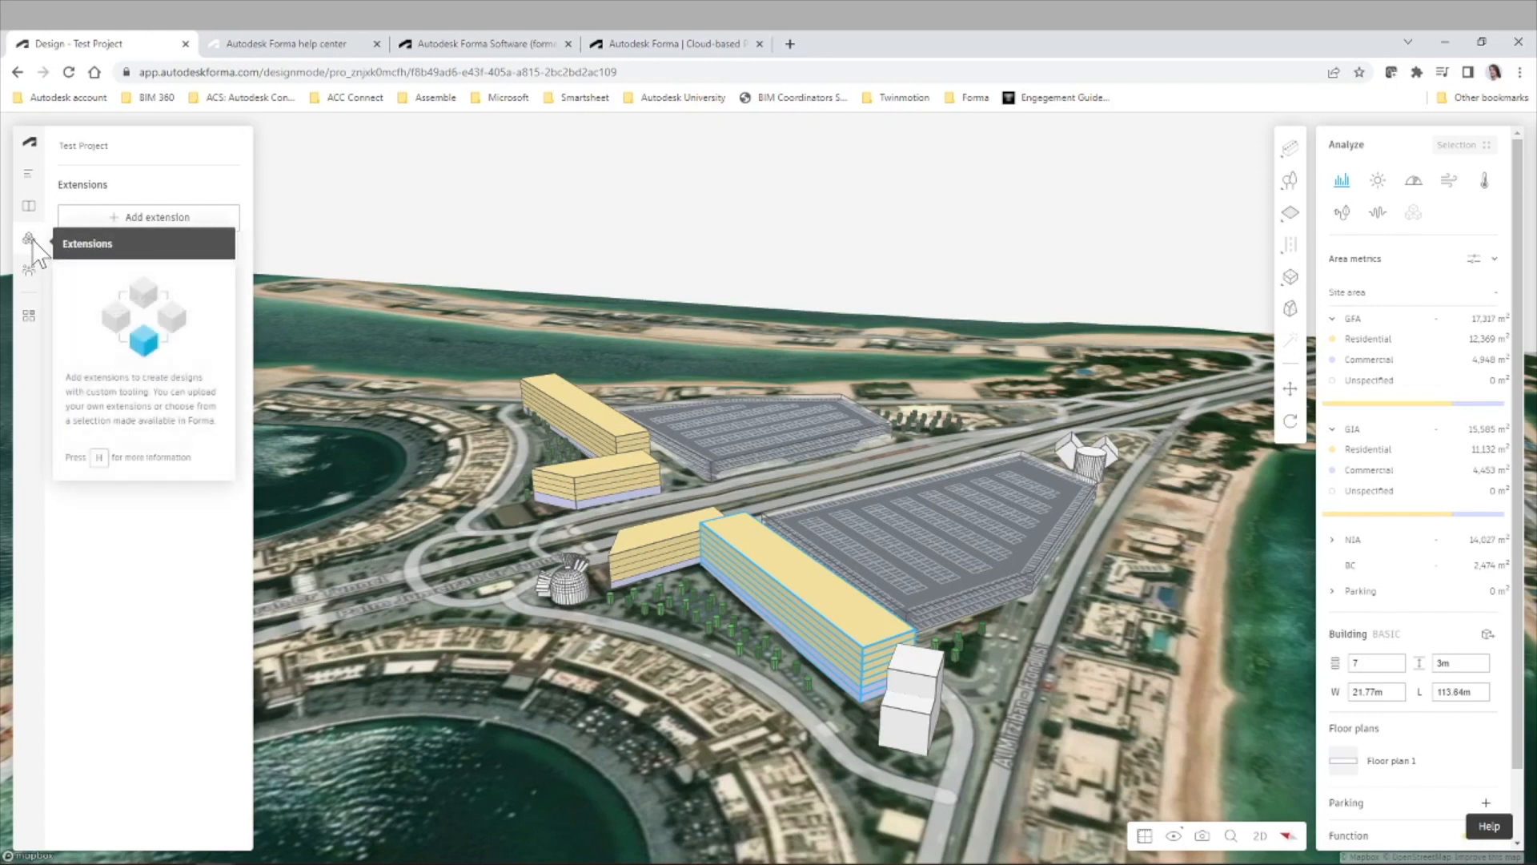
key("h")
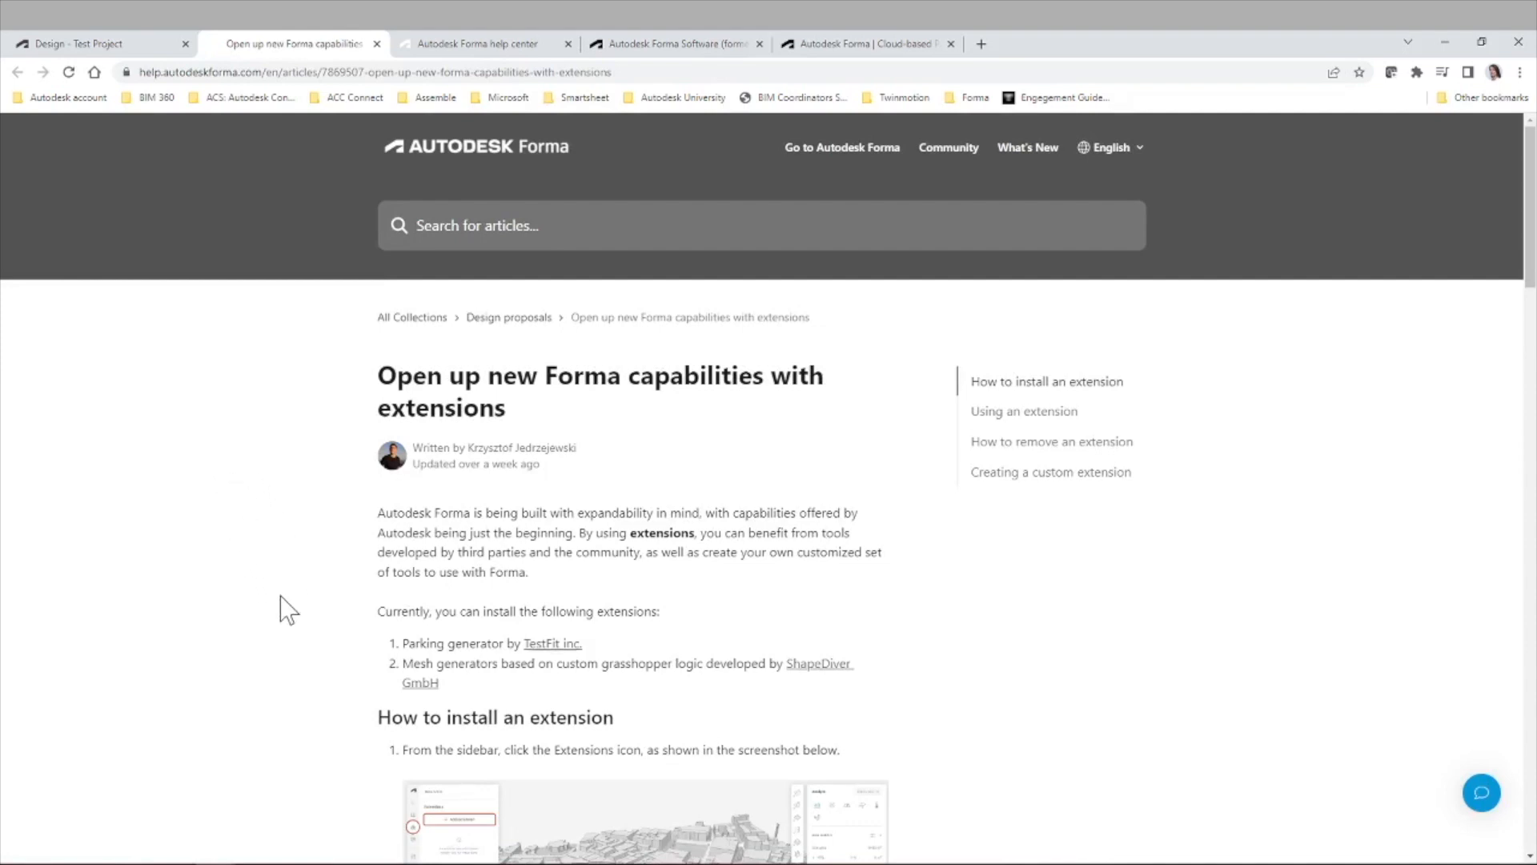
scroll(265, 456, "down", 2)
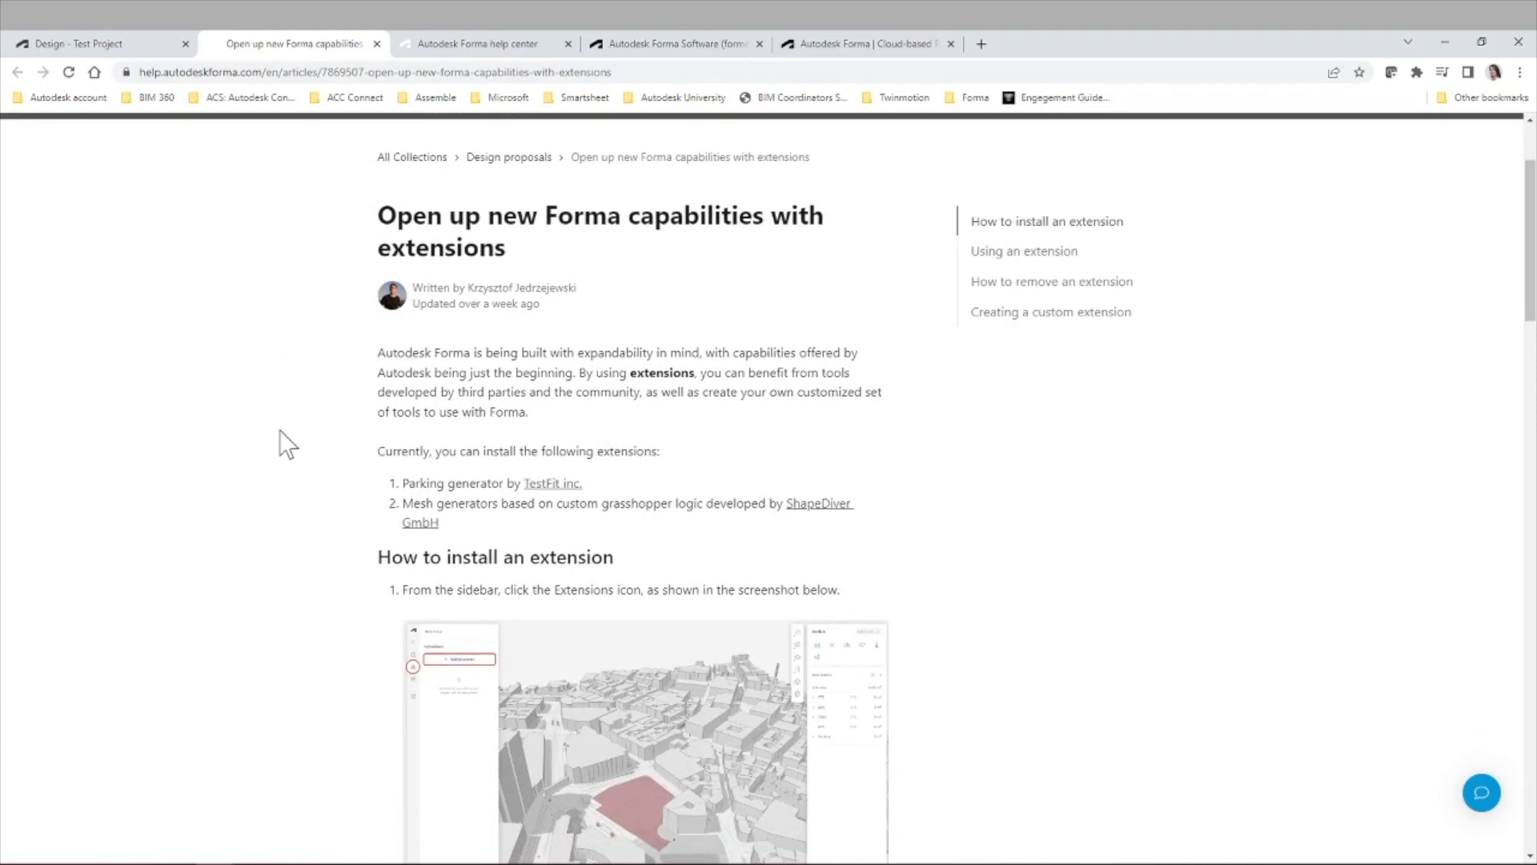
scroll(276, 364, "down", 1)
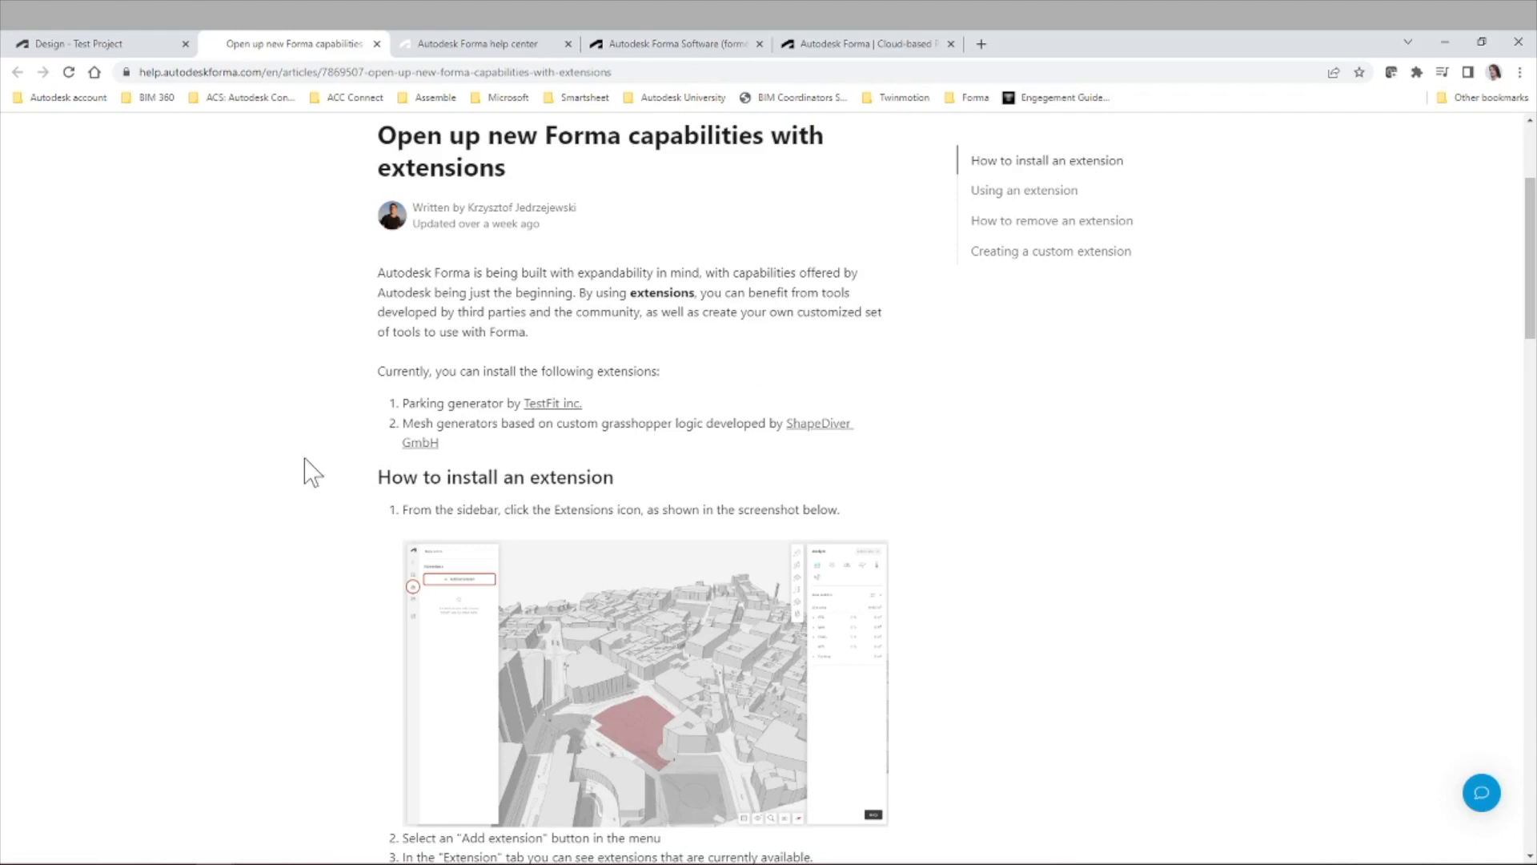
scroll(323, 346, "down", 2)
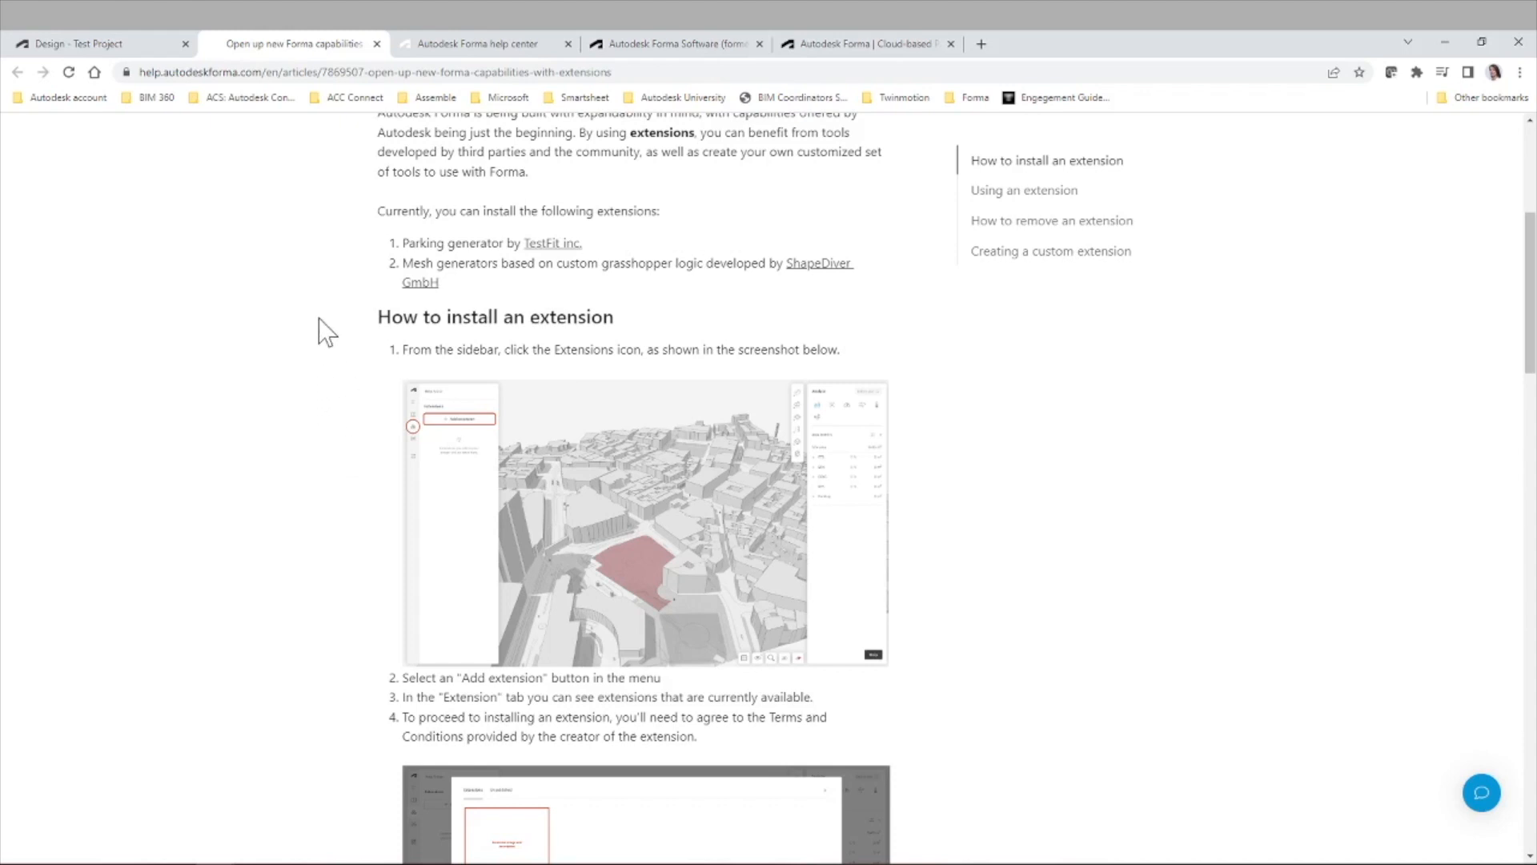
scroll(319, 331, "down", 1)
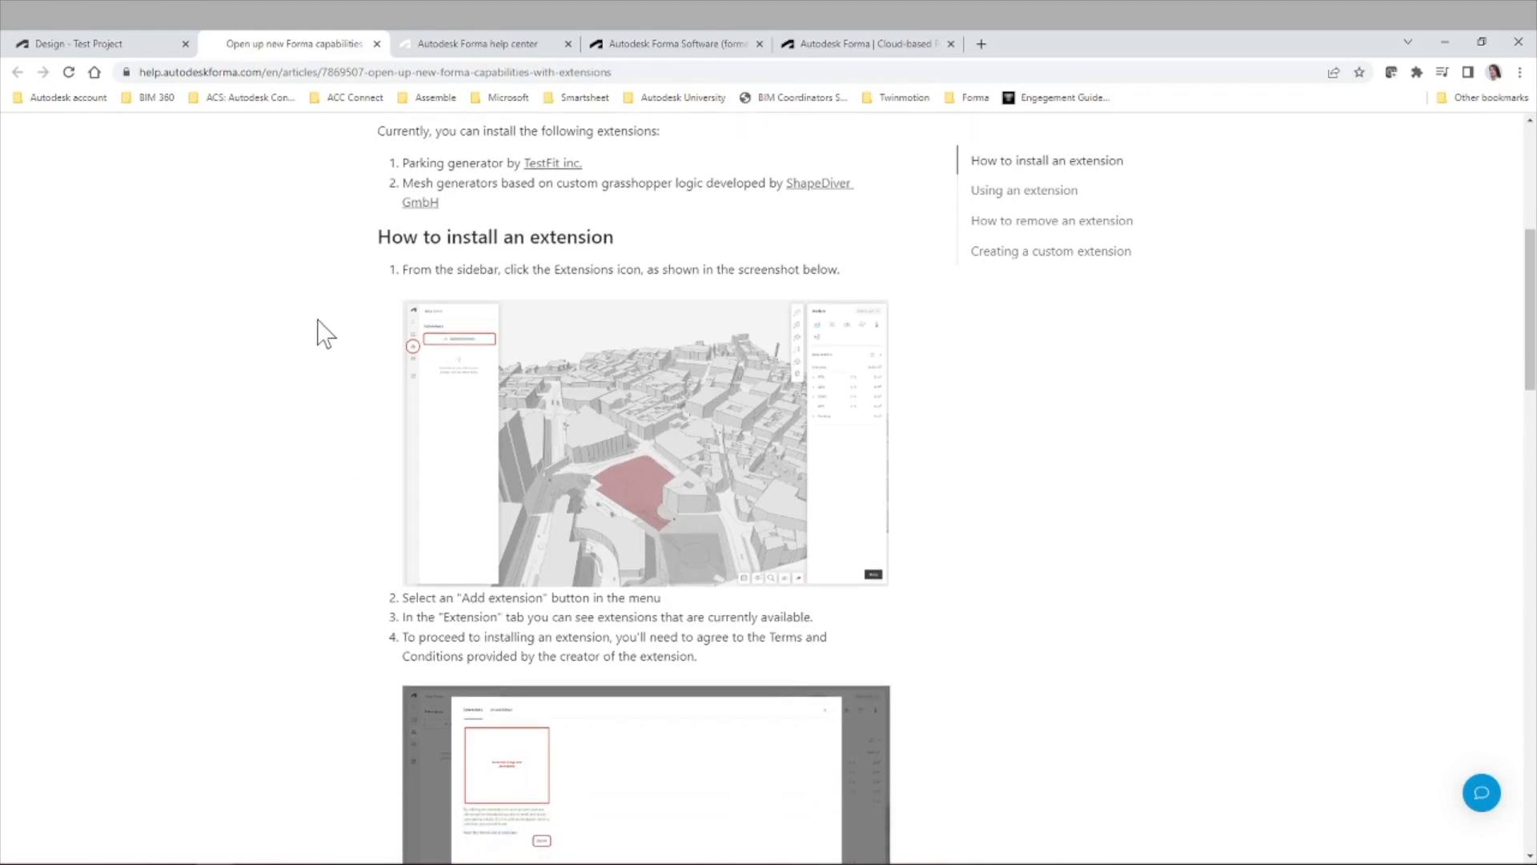
Read the rest of the extensions help article, covering installing, using, removing and creating custom extensions, and close the article
scroll(317, 333, "down", 1)
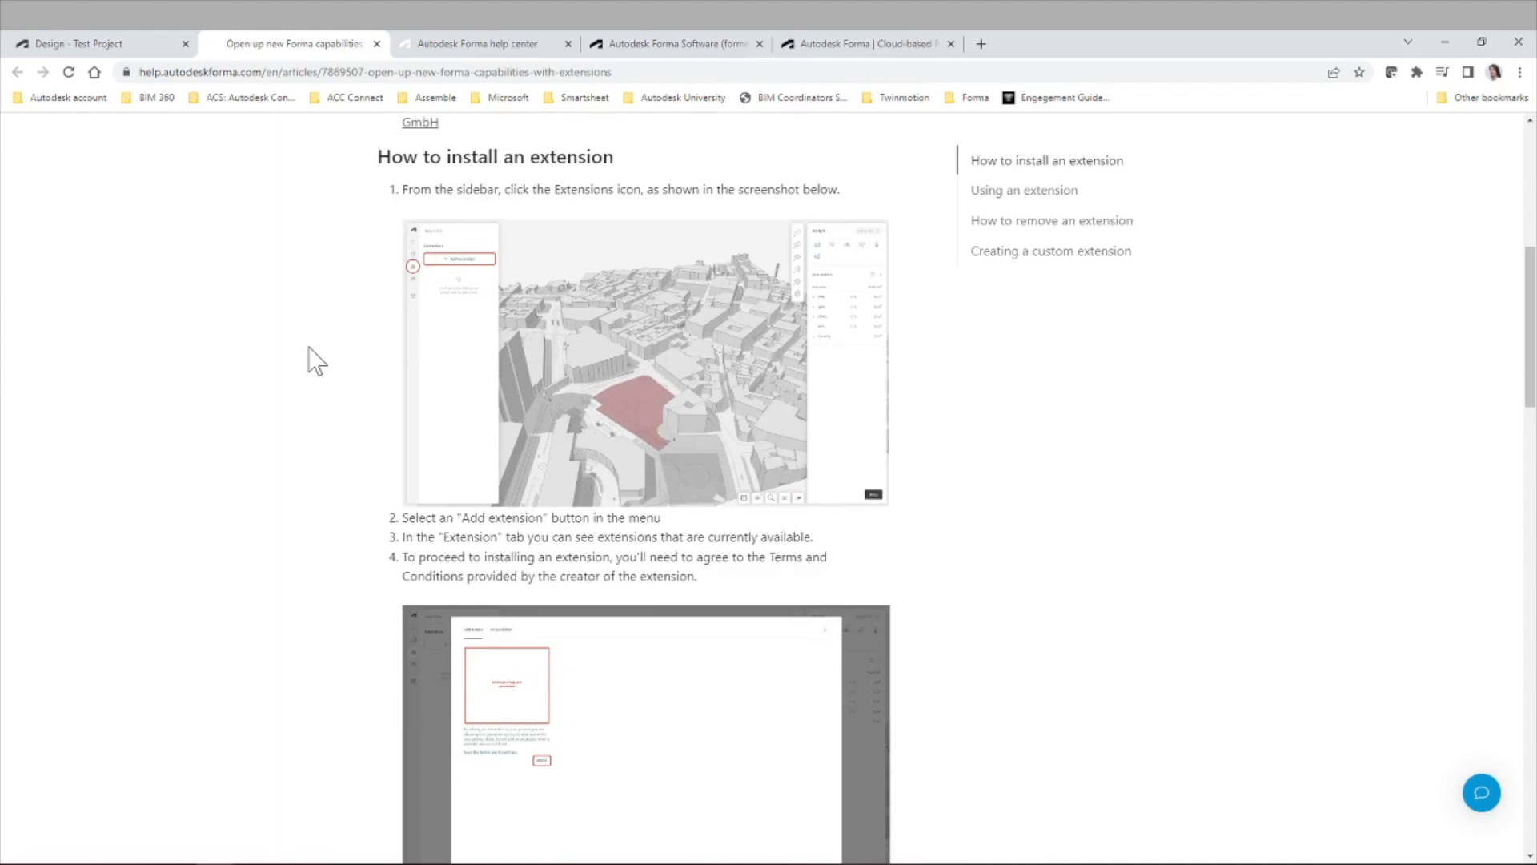
scroll(310, 358, "down", 3)
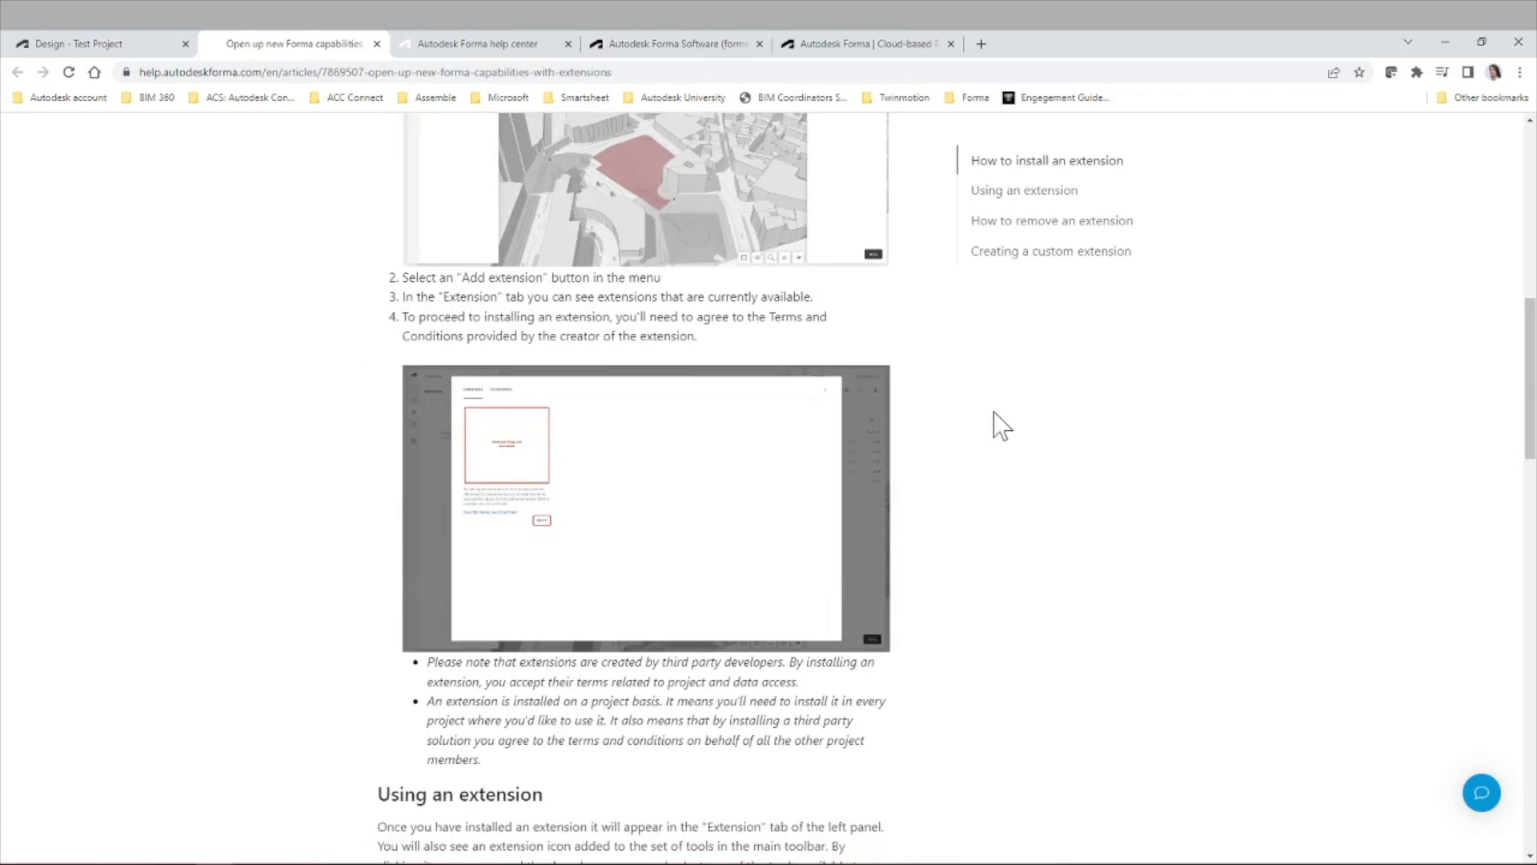
scroll(1012, 415, "down", 3)
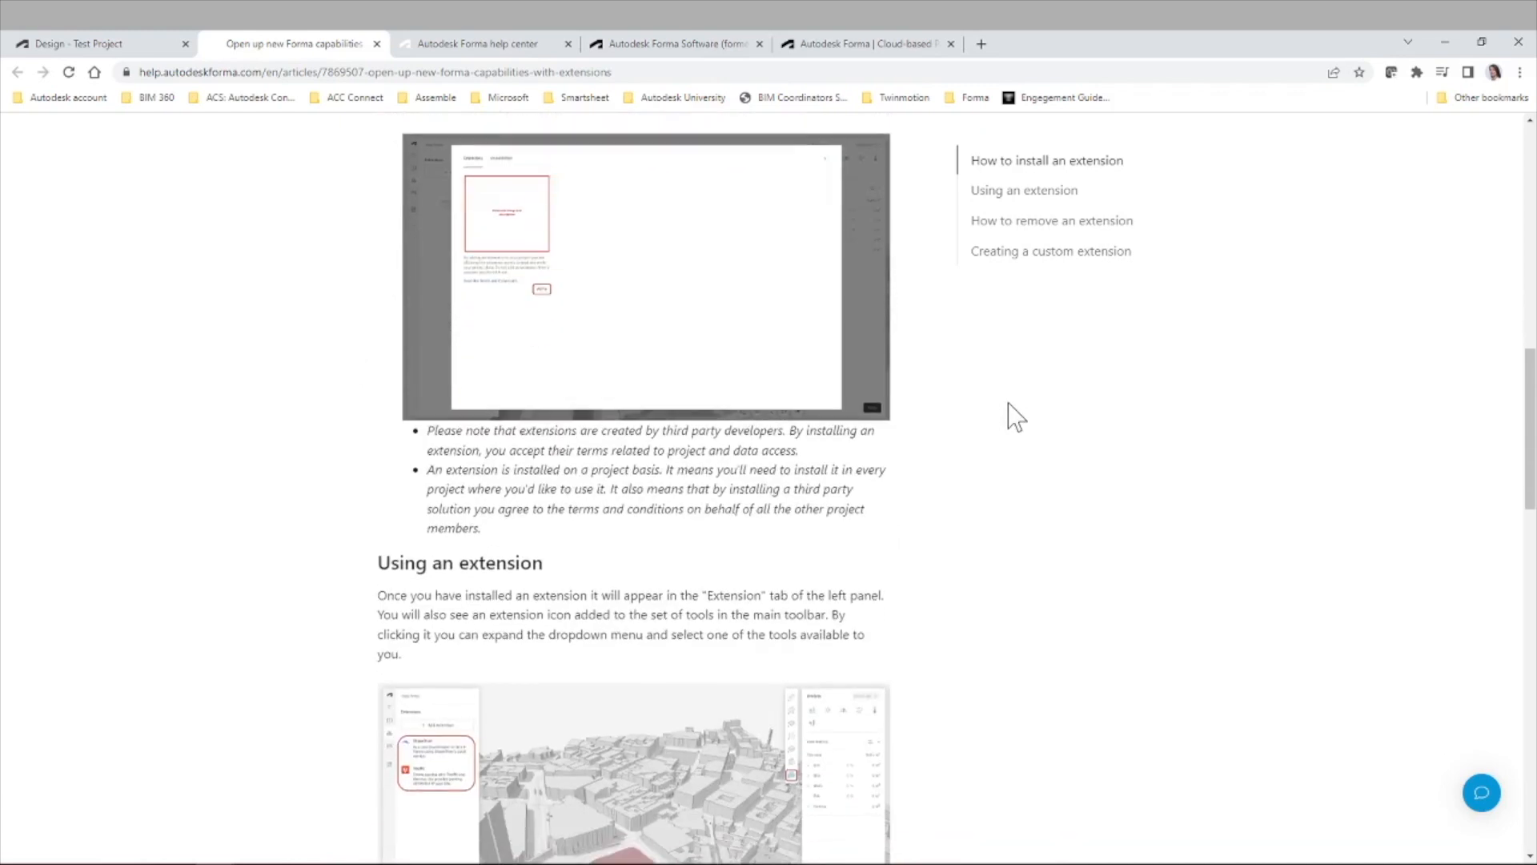
left_click_drag(480, 462, 693, 461)
left_click(949, 489)
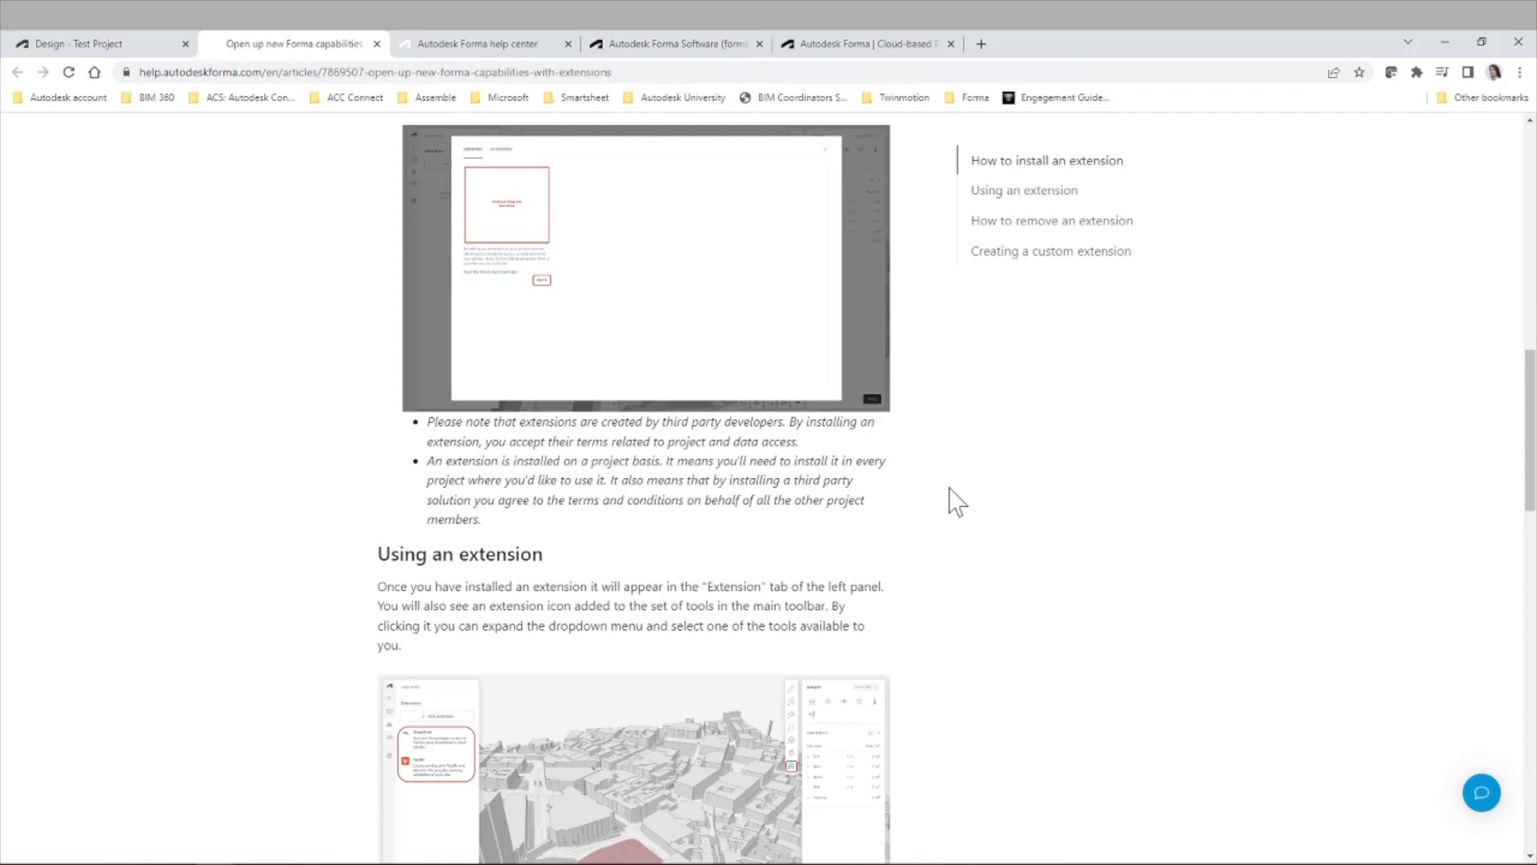
scroll(950, 501, "down", 6)
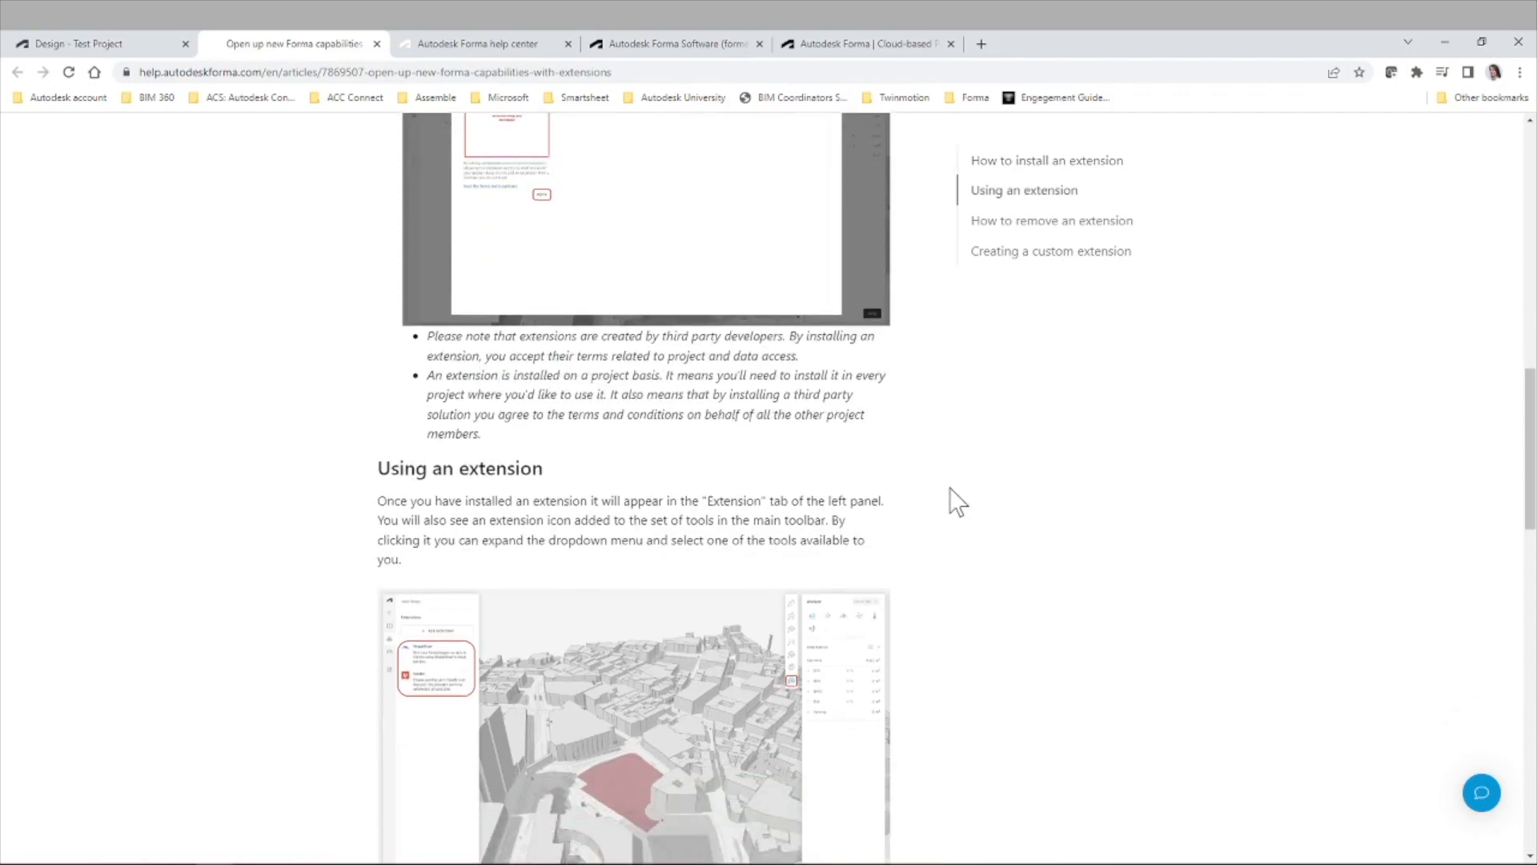
scroll(1021, 644, "down", 8)
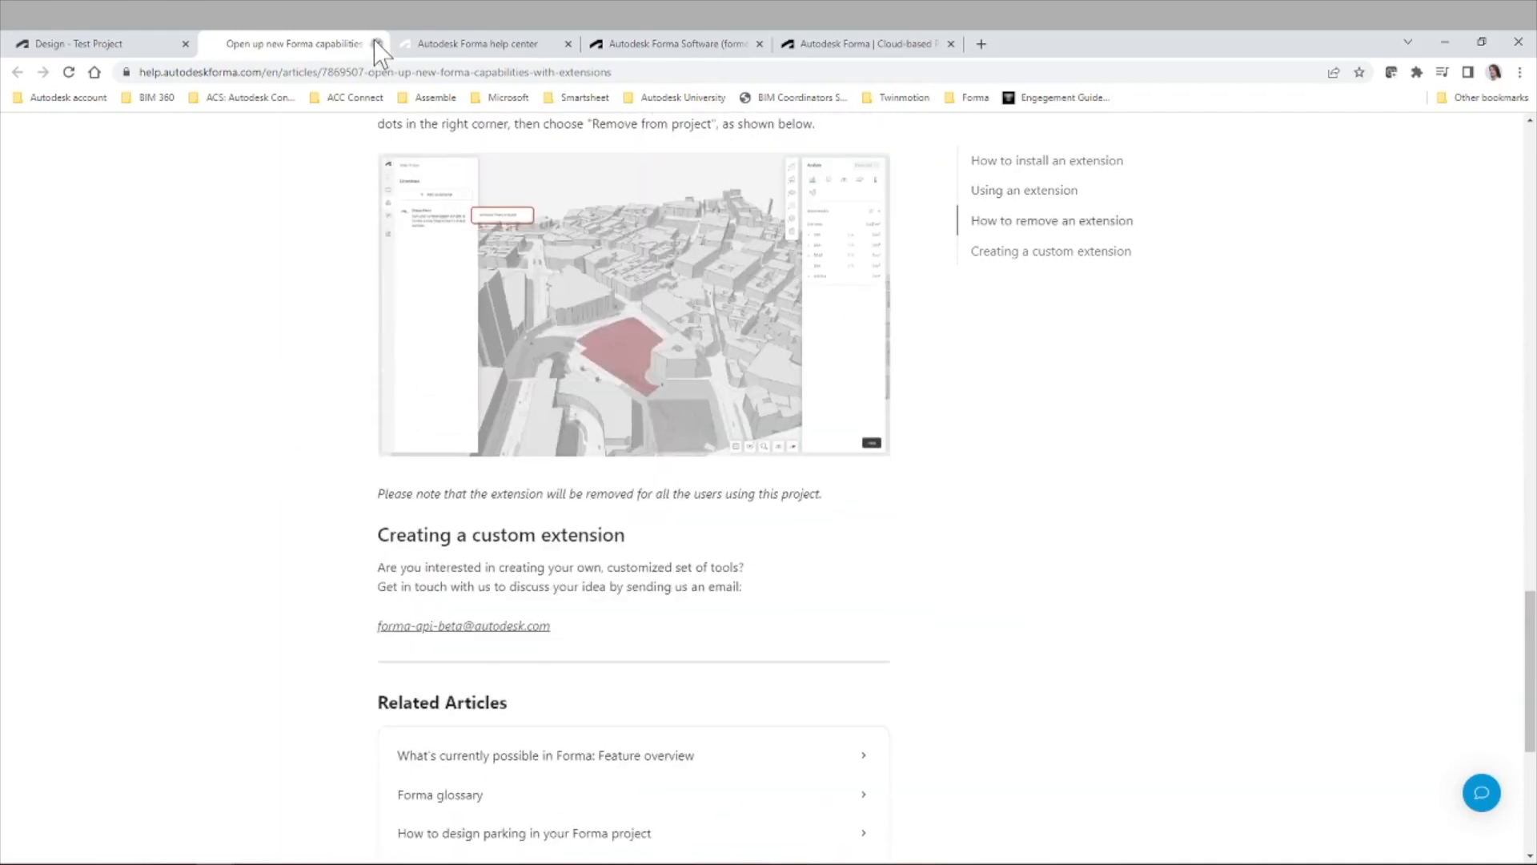
left_click(377, 43)
Return to the Test Project design and look at the extensions available to add, closing the list without adding any
left_click(75, 43)
left_click(148, 224)
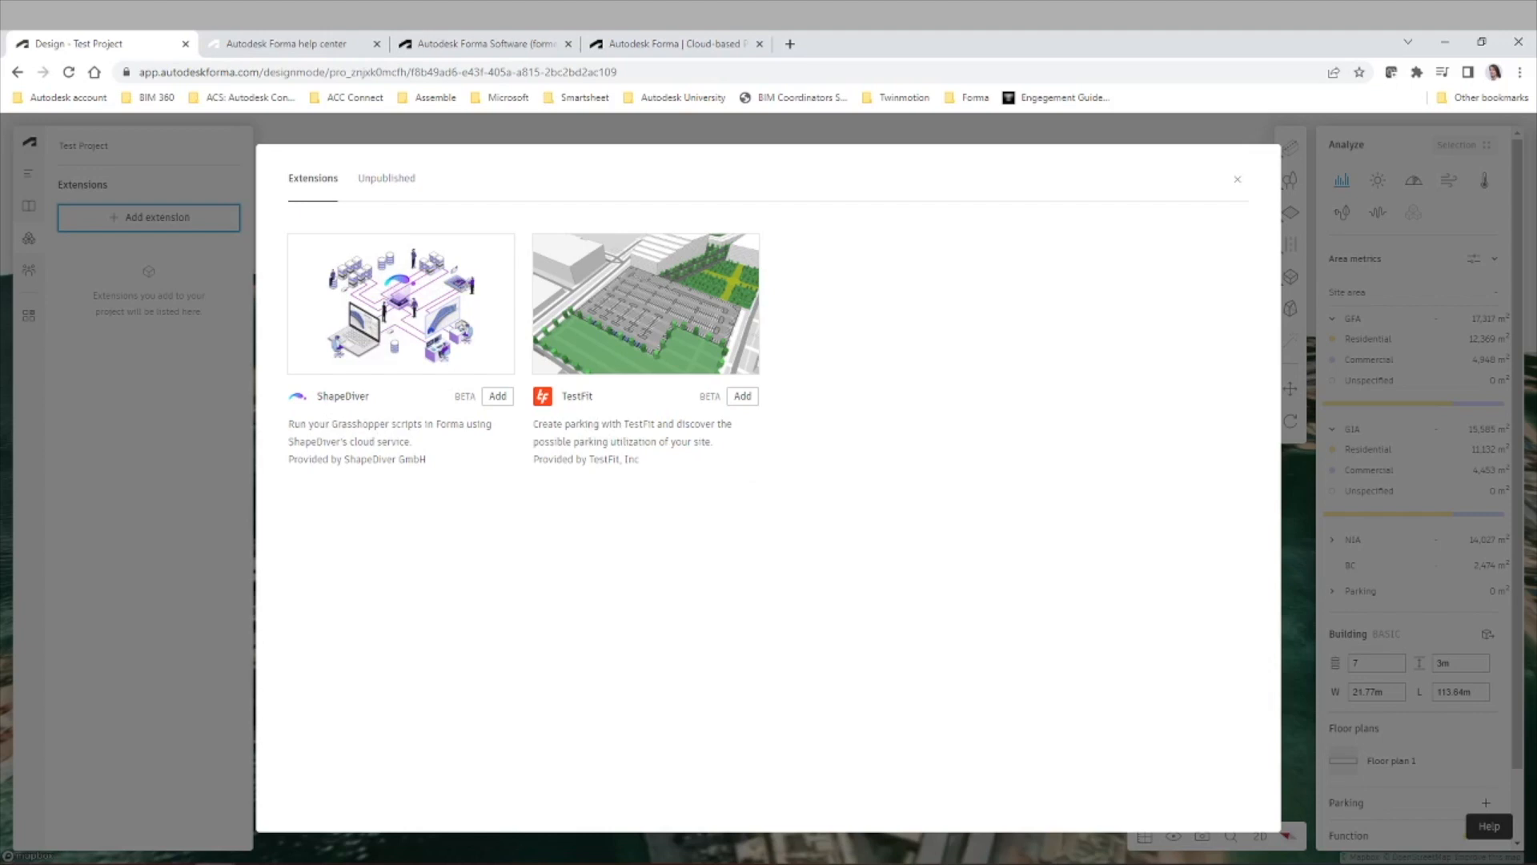
left_click(1239, 180)
Inspect the project members and the role options for inviting someone, cancel the invitation, and turn Invite-only project off and back on
left_click(30, 272)
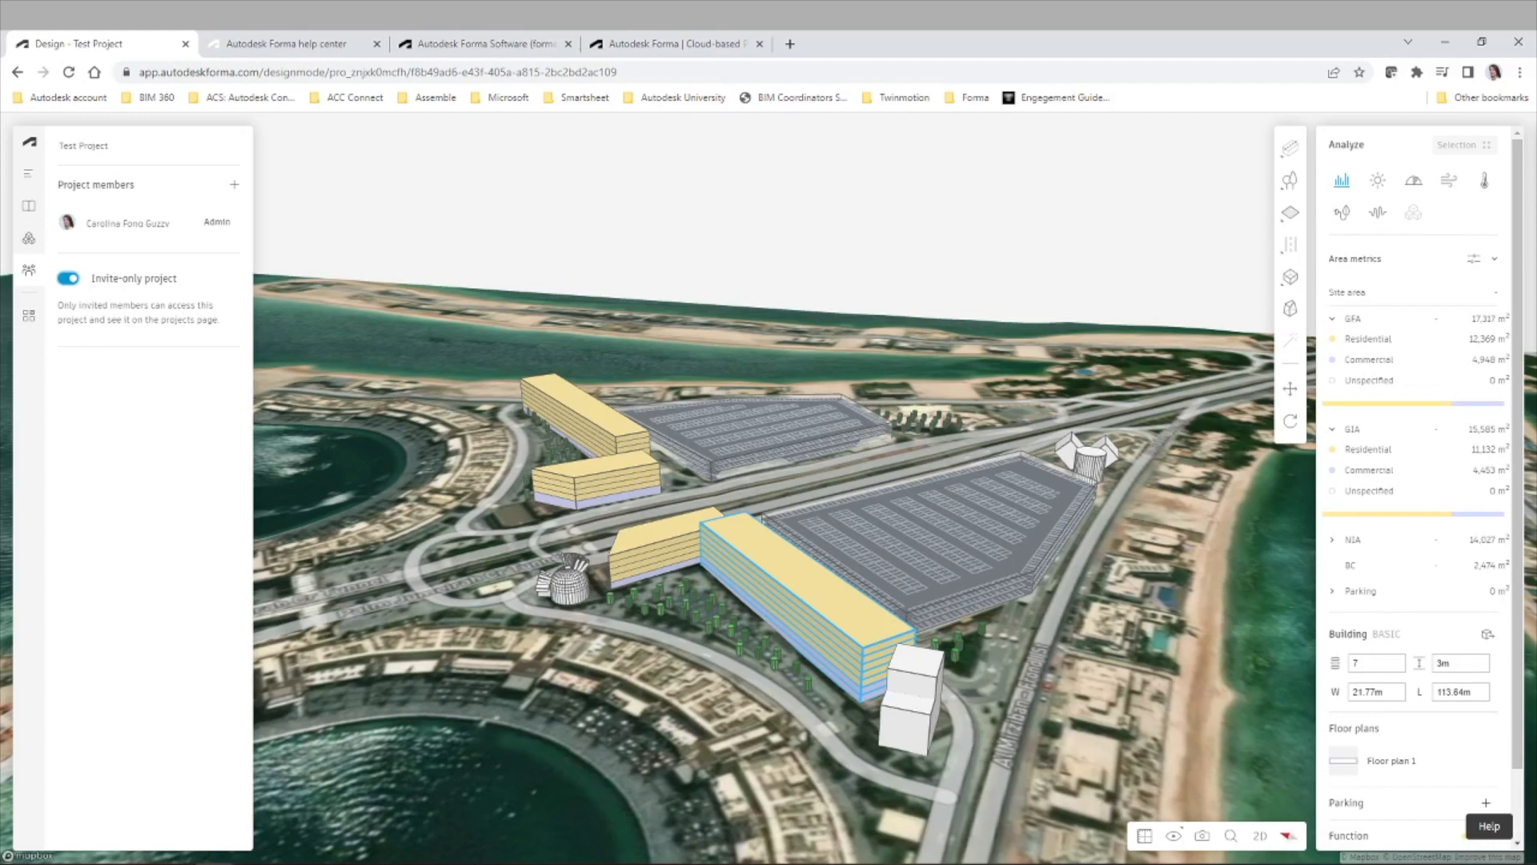
left_click(233, 188)
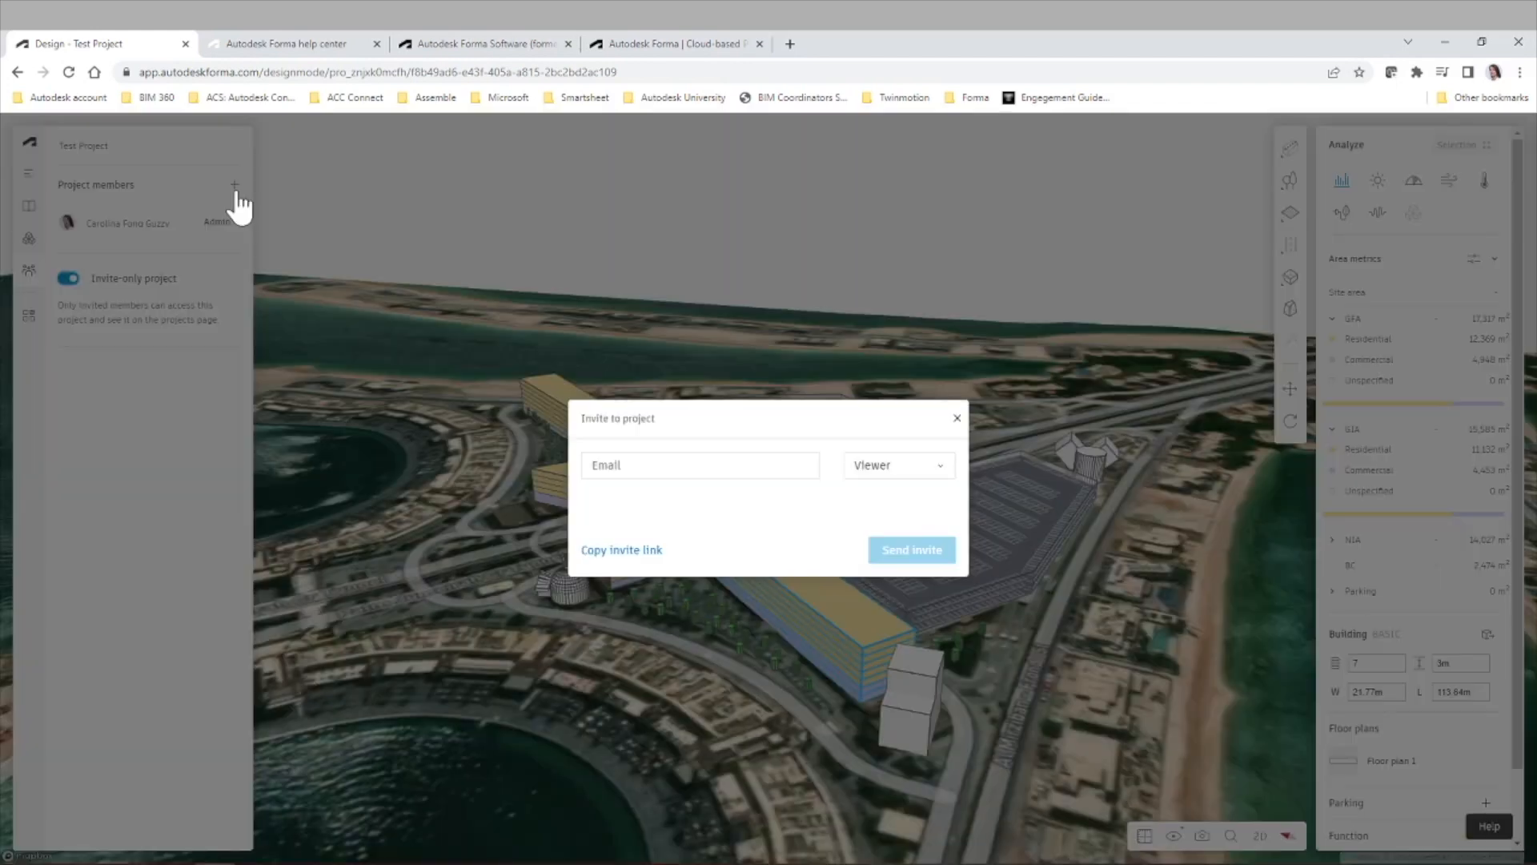
left_click(937, 466)
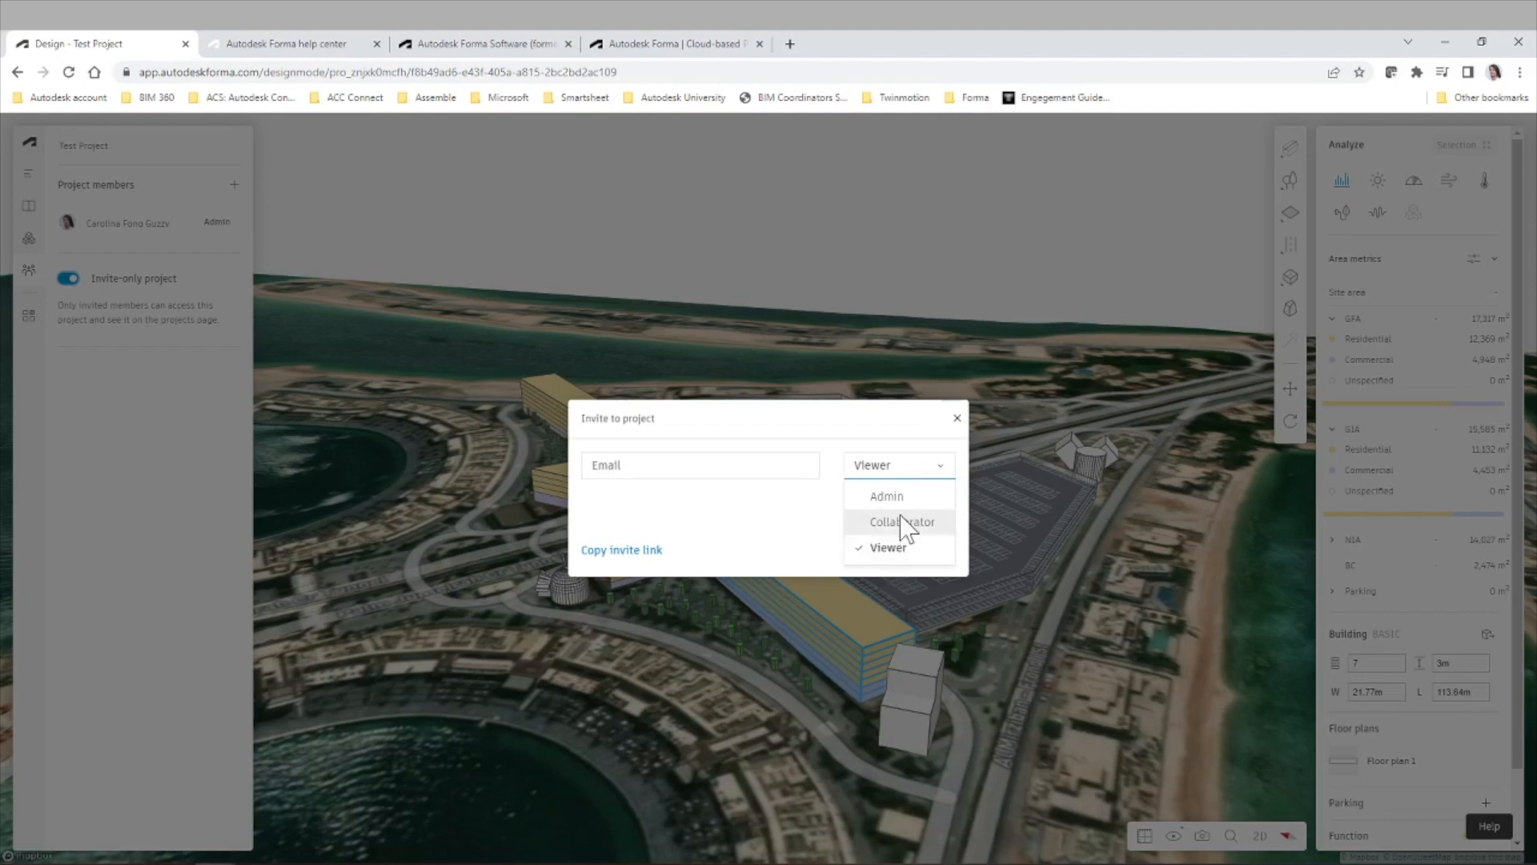
left_click(957, 418)
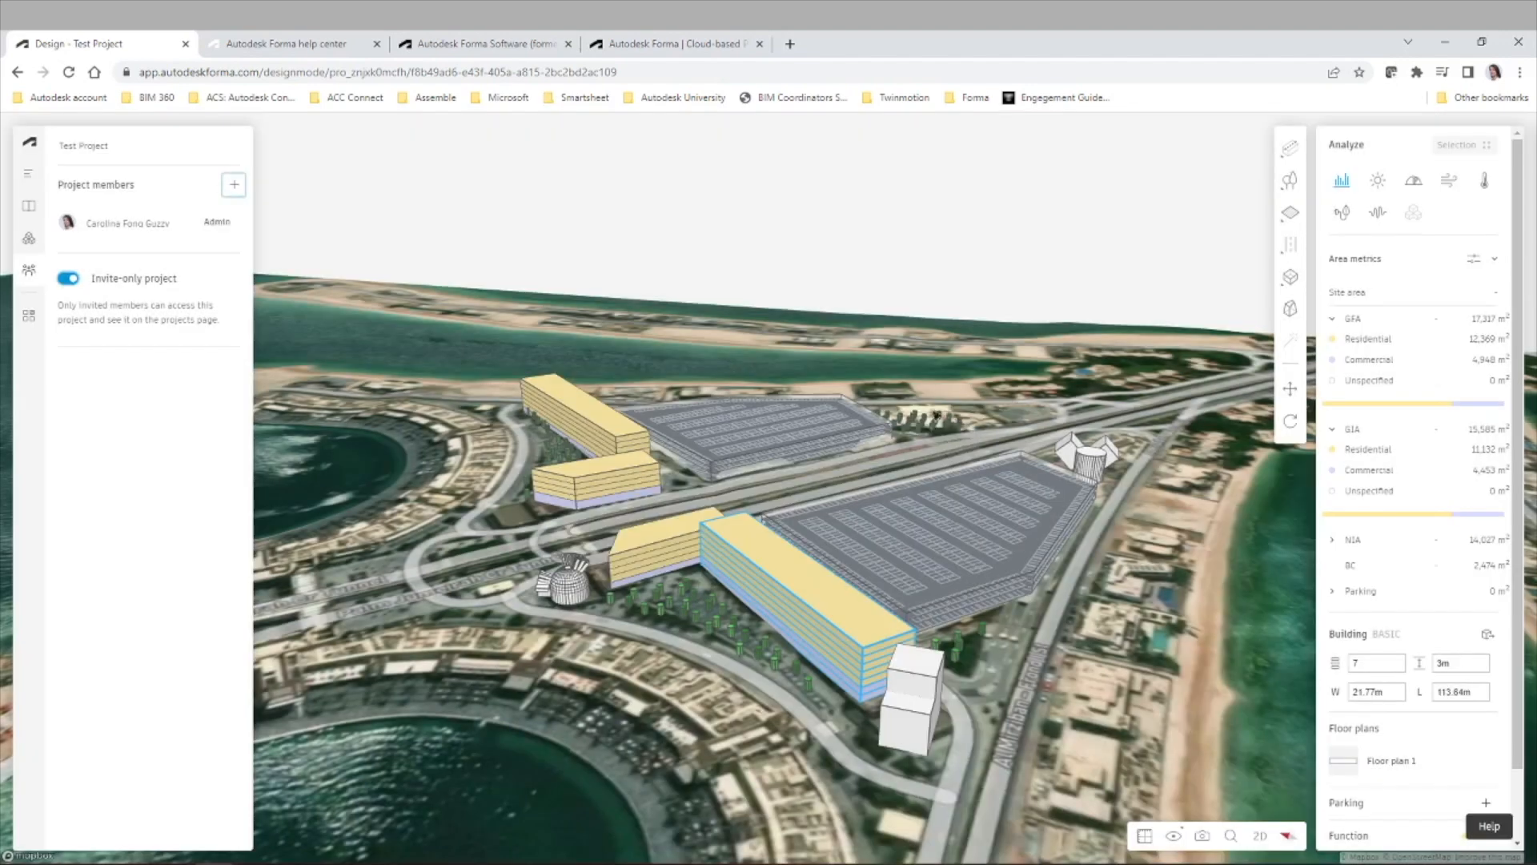
left_click(68, 279)
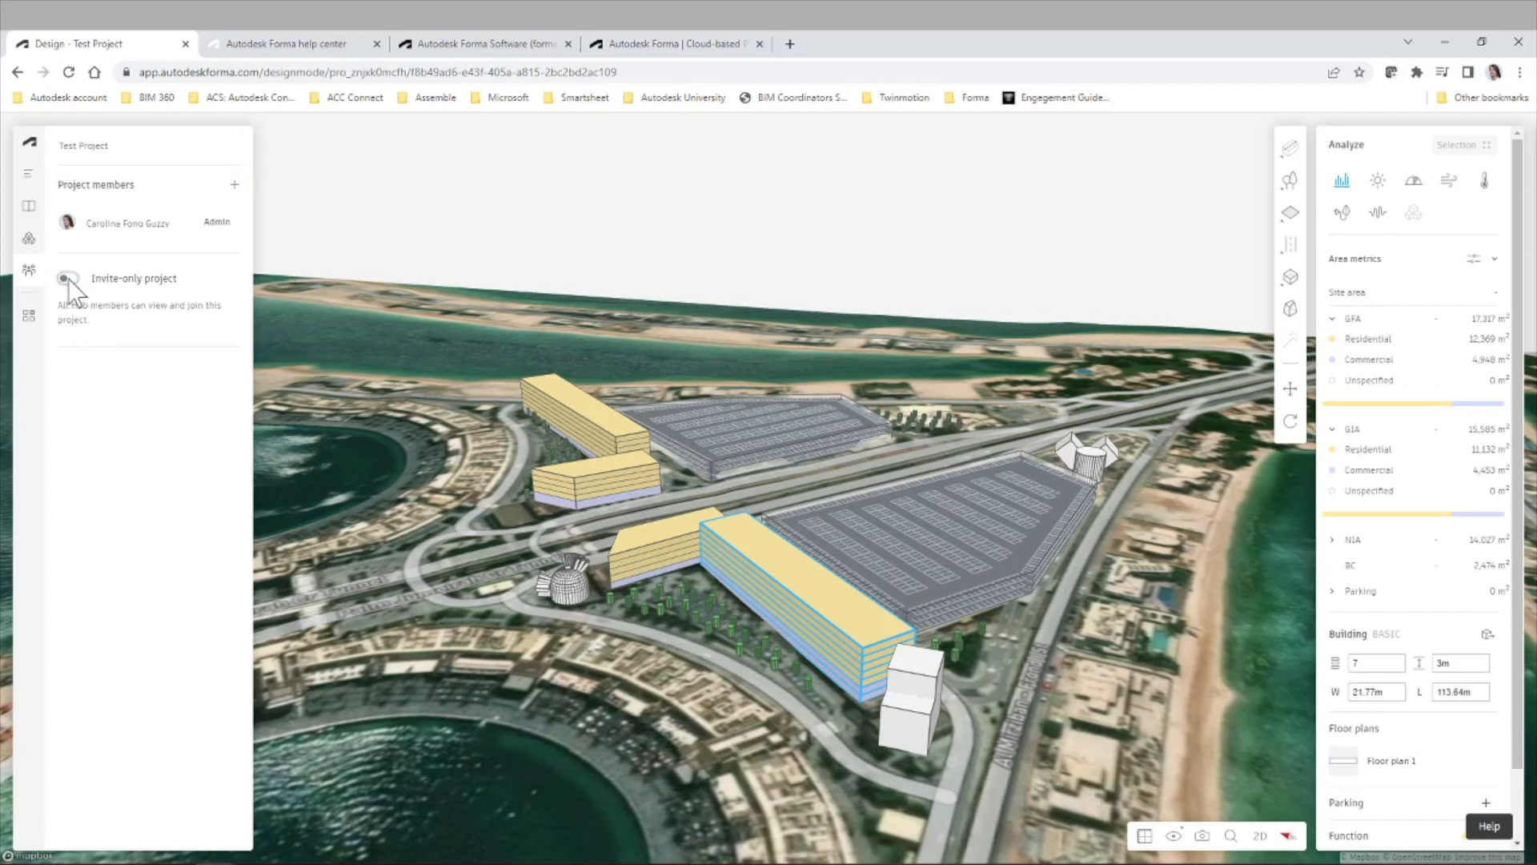
left_click(68, 279)
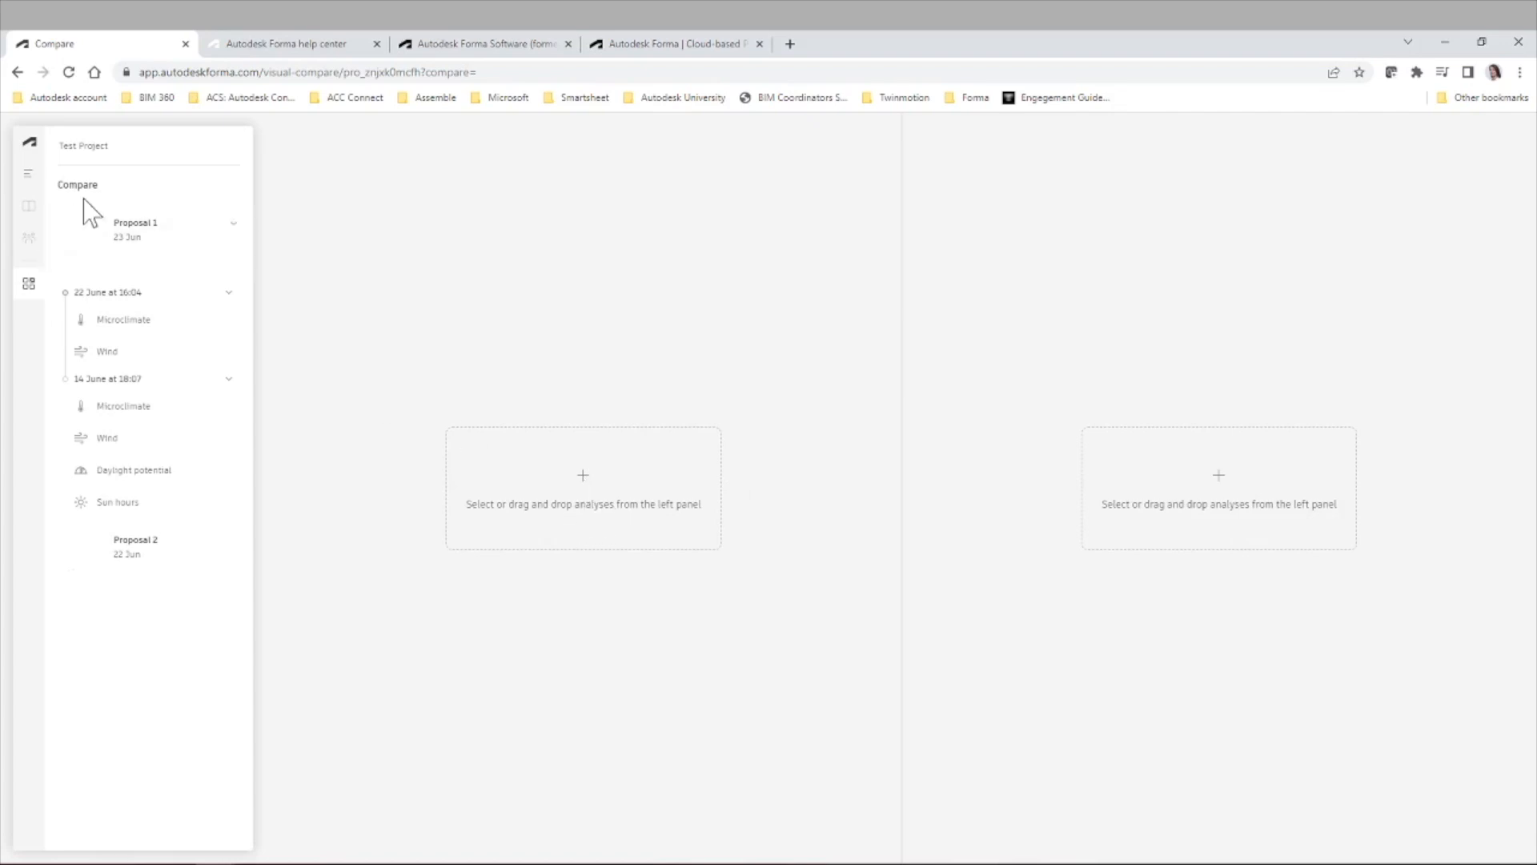
In Compare, place Proposal 1's 14 June Sun hours analysis beside Proposal 2's 22 June at 16:04 Sun hours analysis
left_click(237, 227)
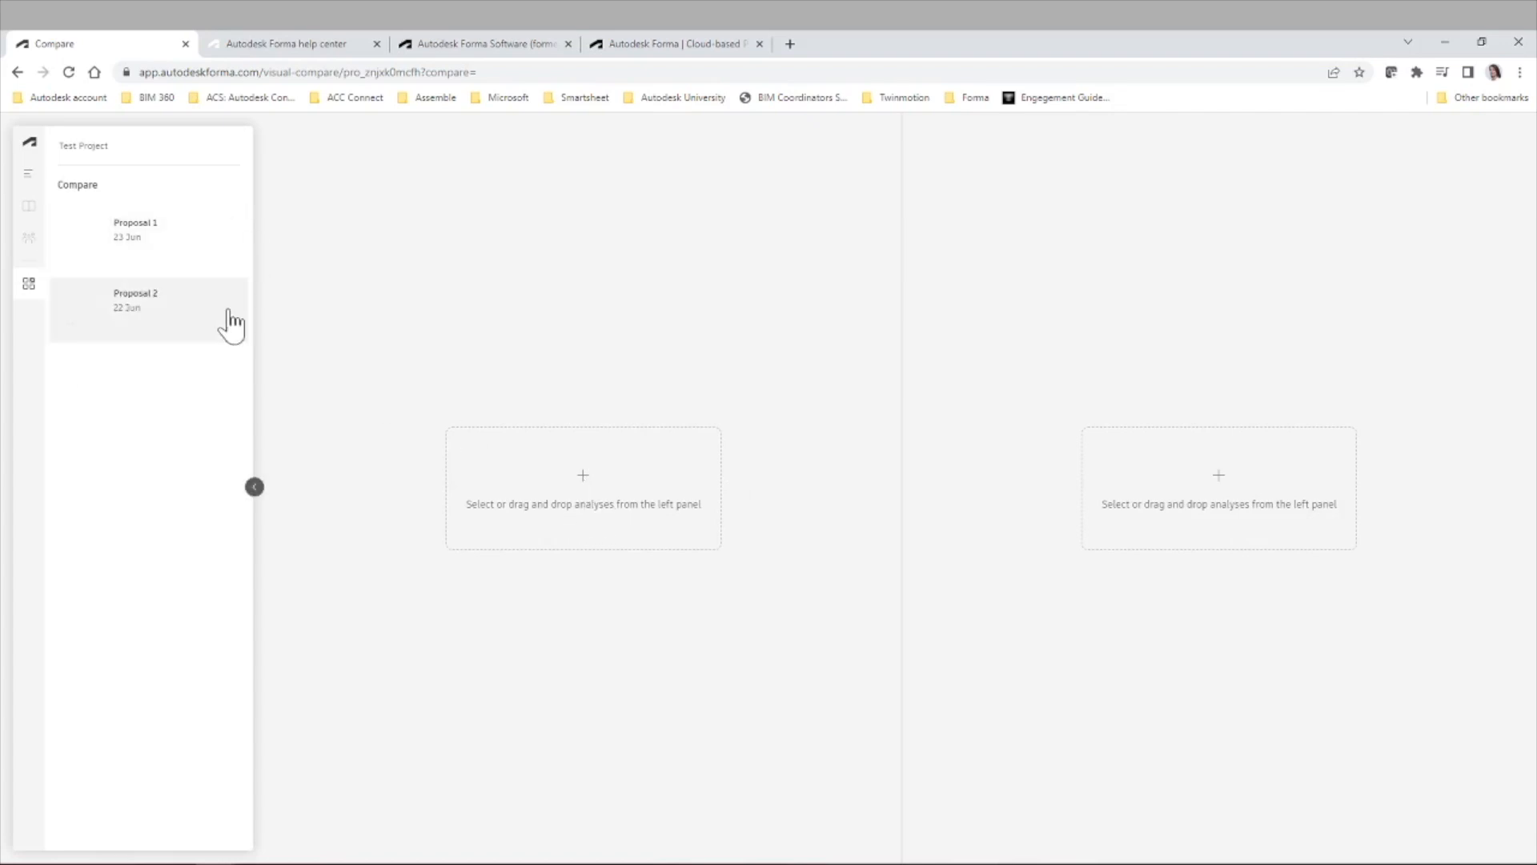
left_click(229, 232)
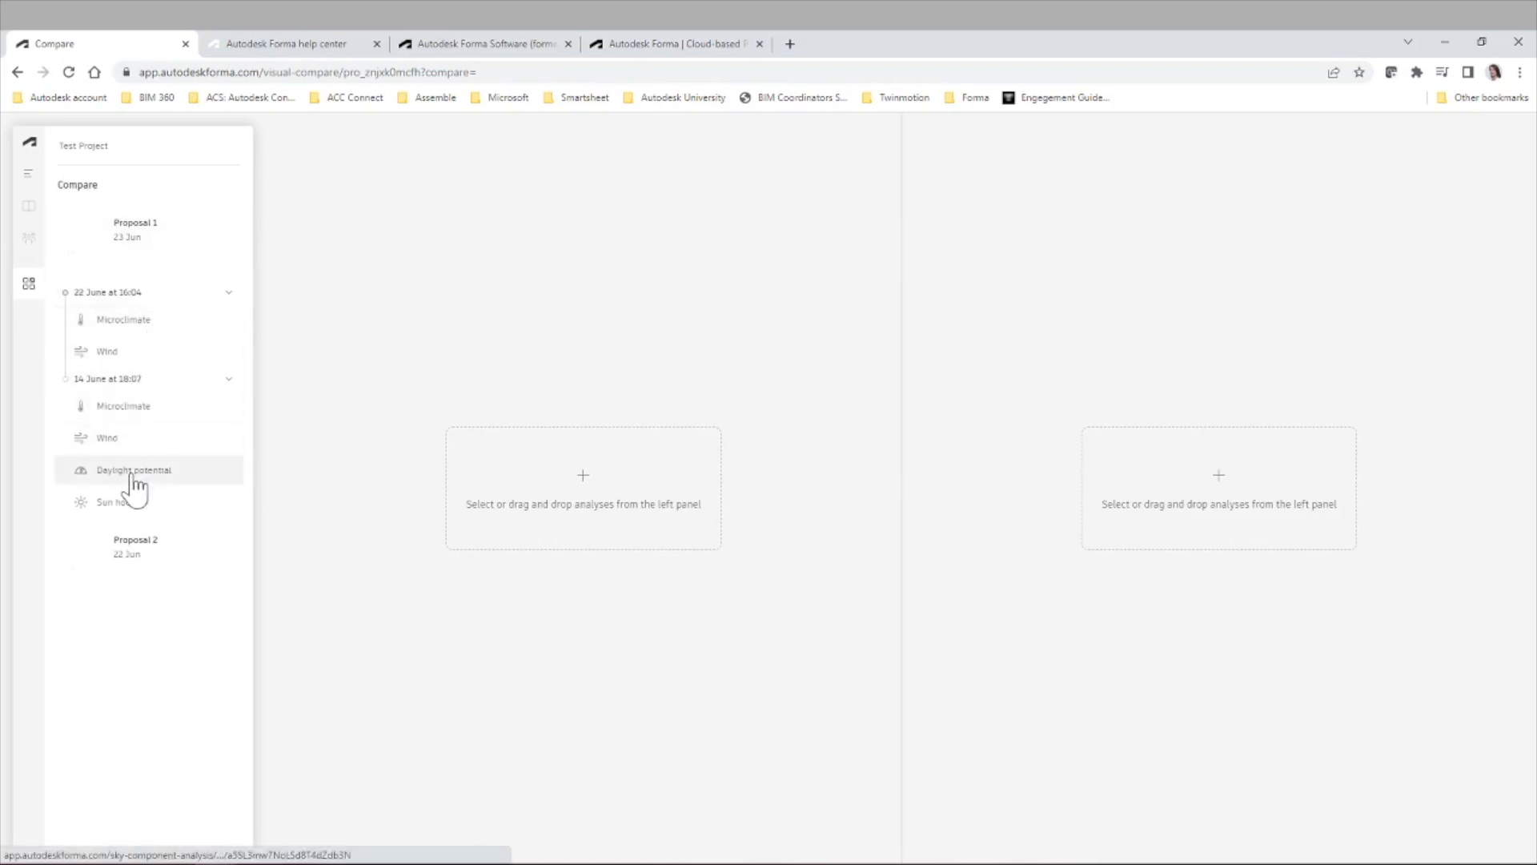
left_click_drag(120, 502, 570, 515)
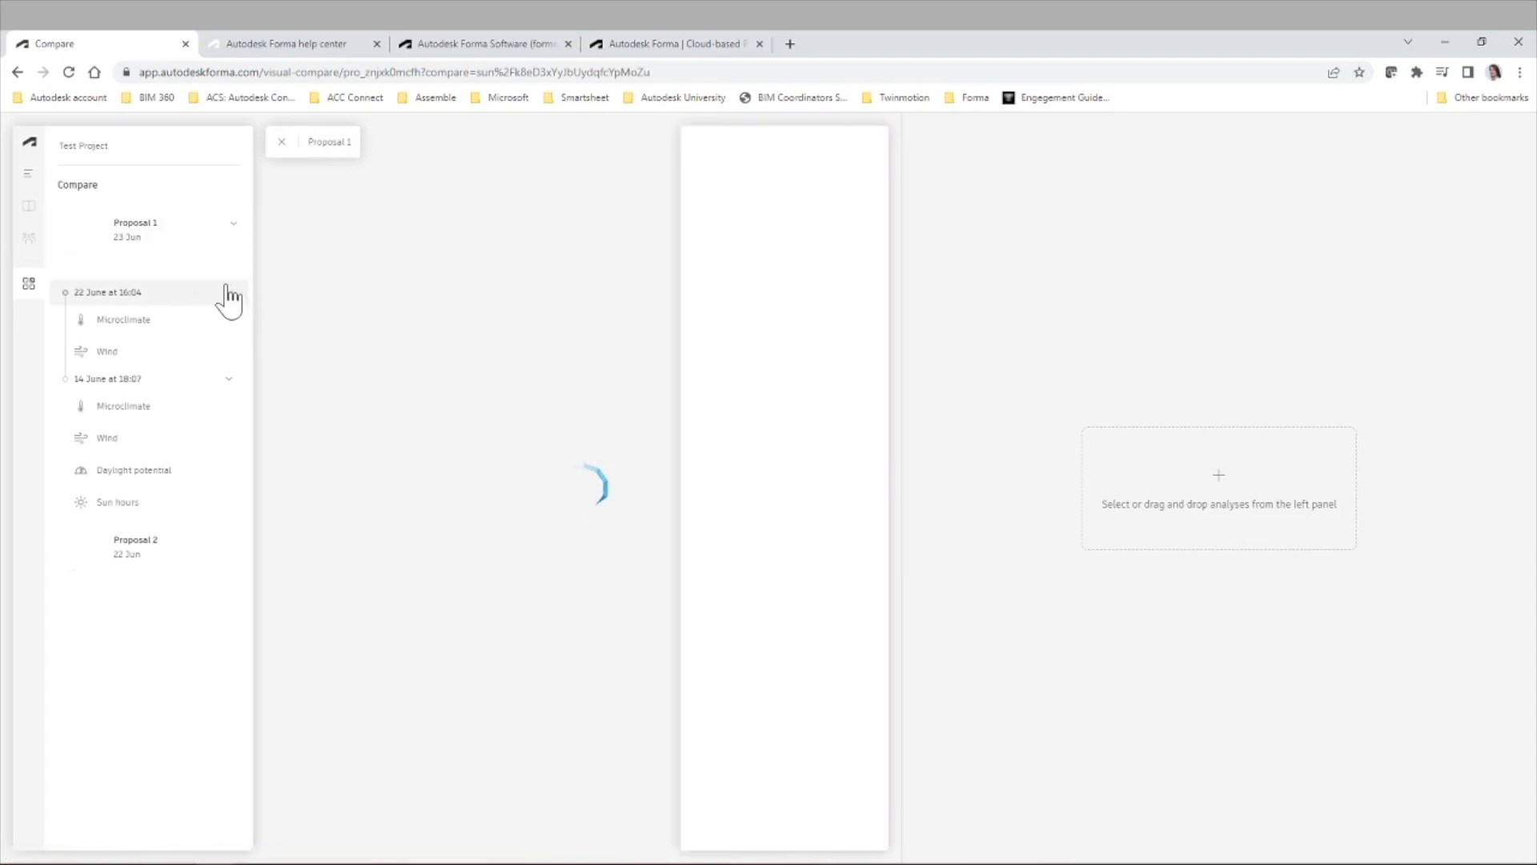
left_click(231, 228)
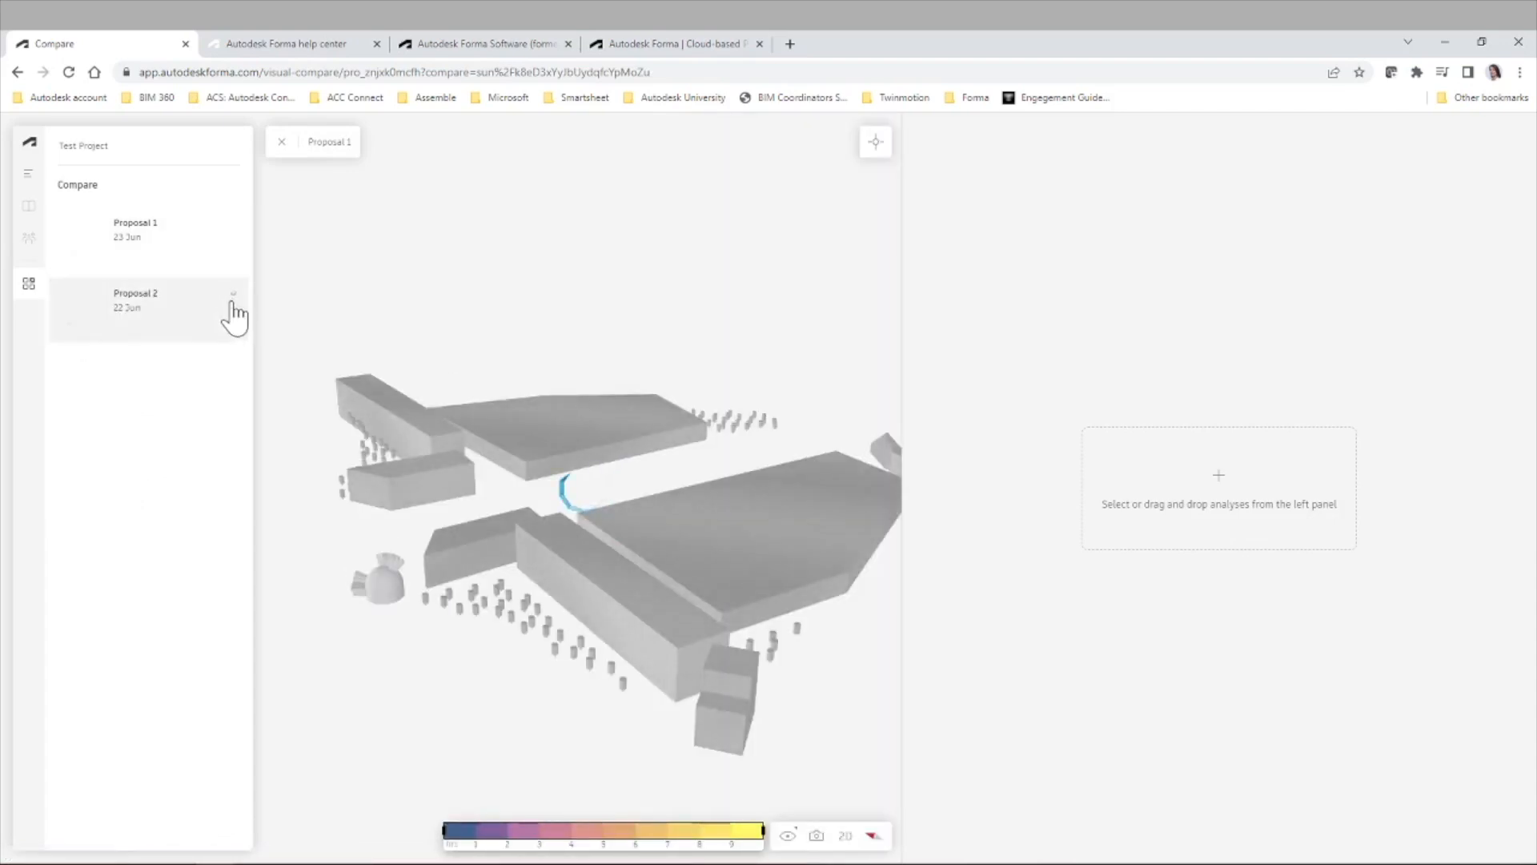
left_click(232, 302)
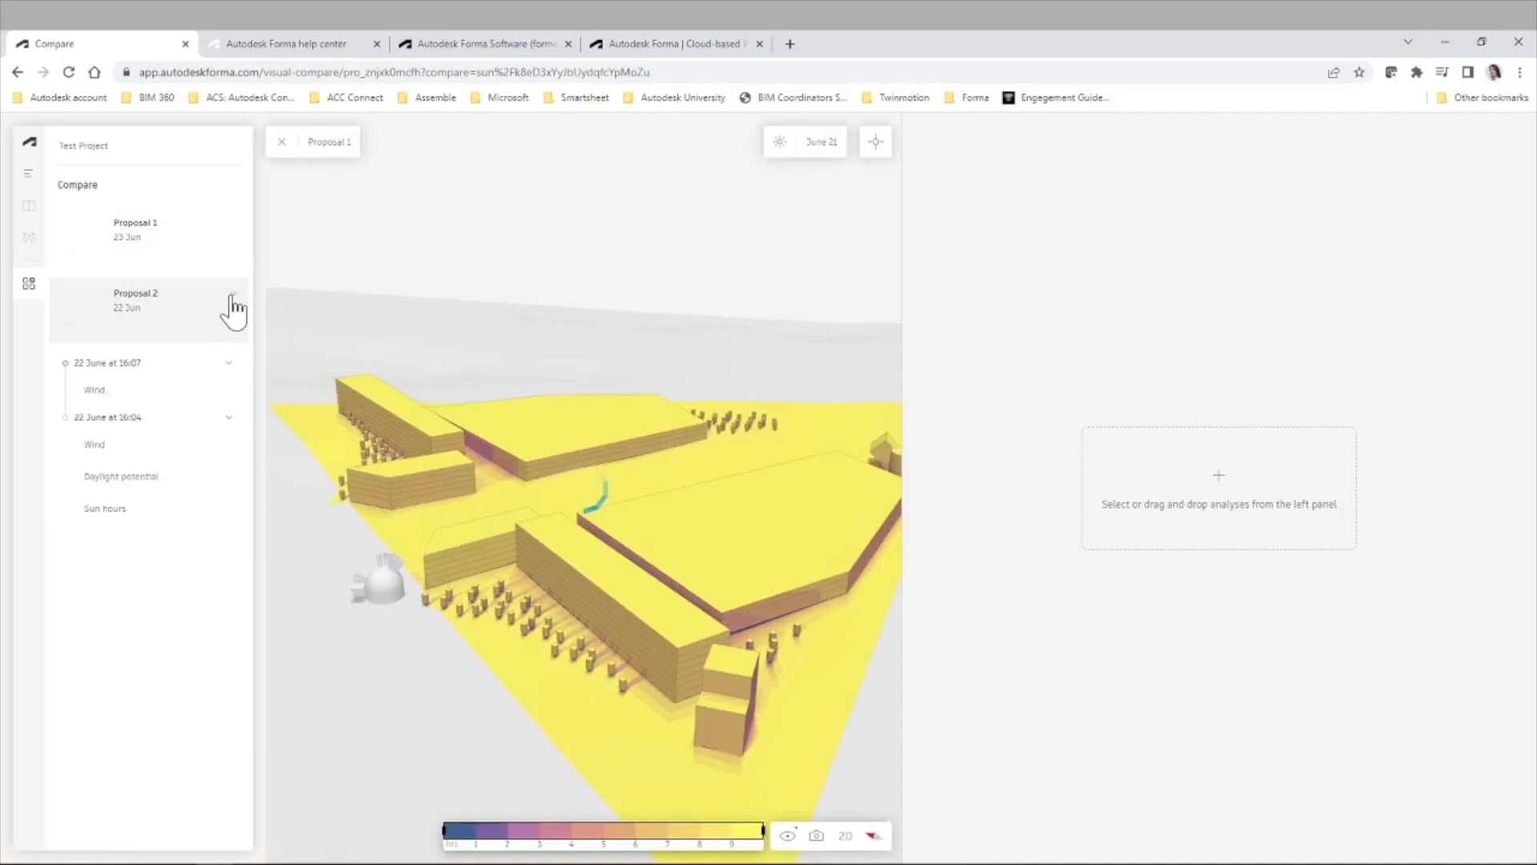
left_click_drag(132, 519, 1229, 492)
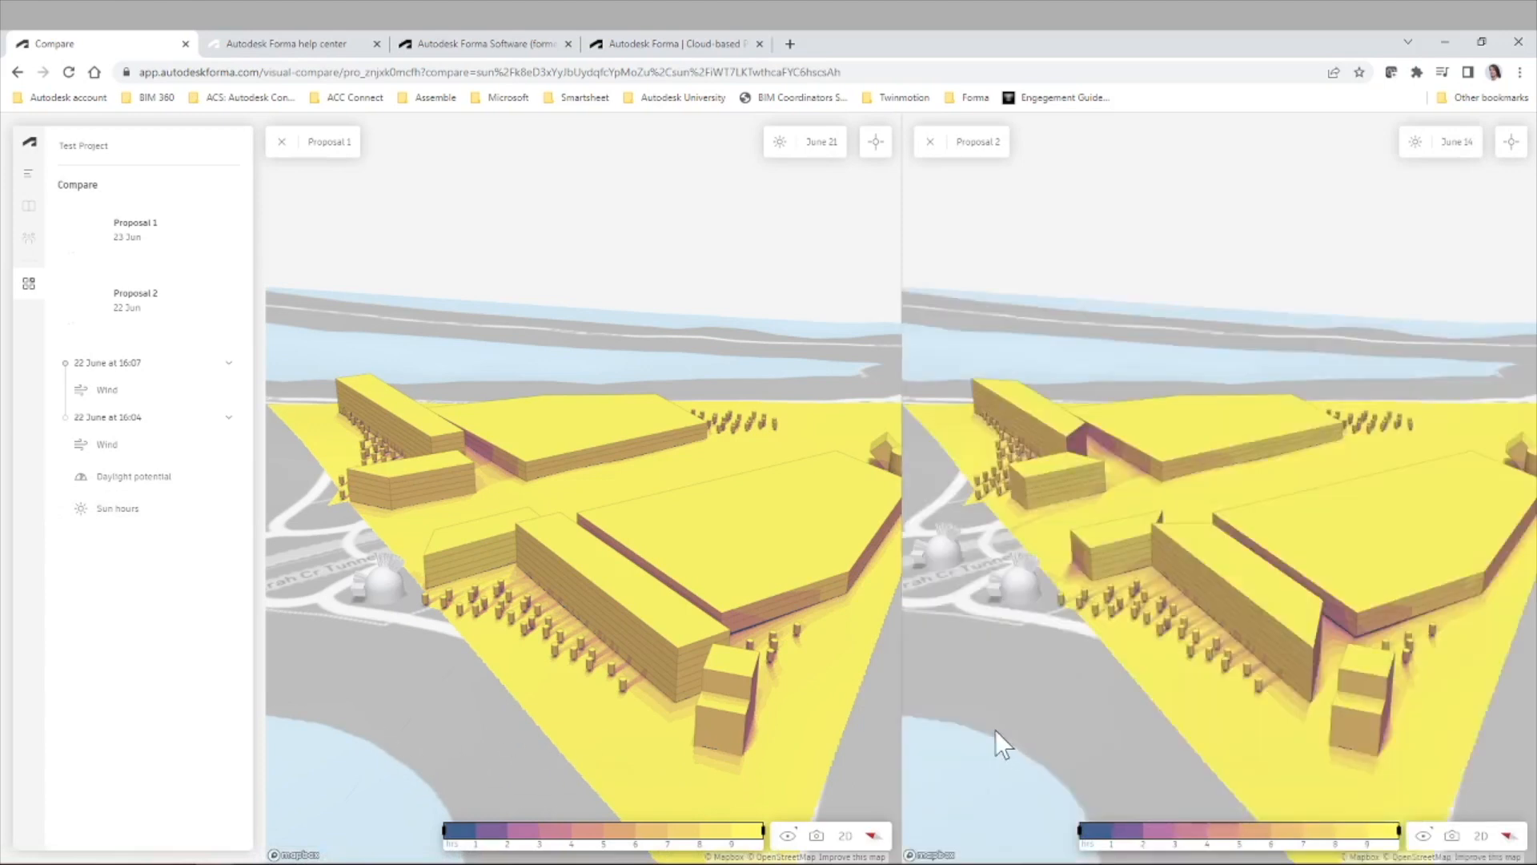
Inspect the sun hours at three matching points on both proposals, then remove both analyses from the comparison
right_click_drag(987, 727, 1171, 732)
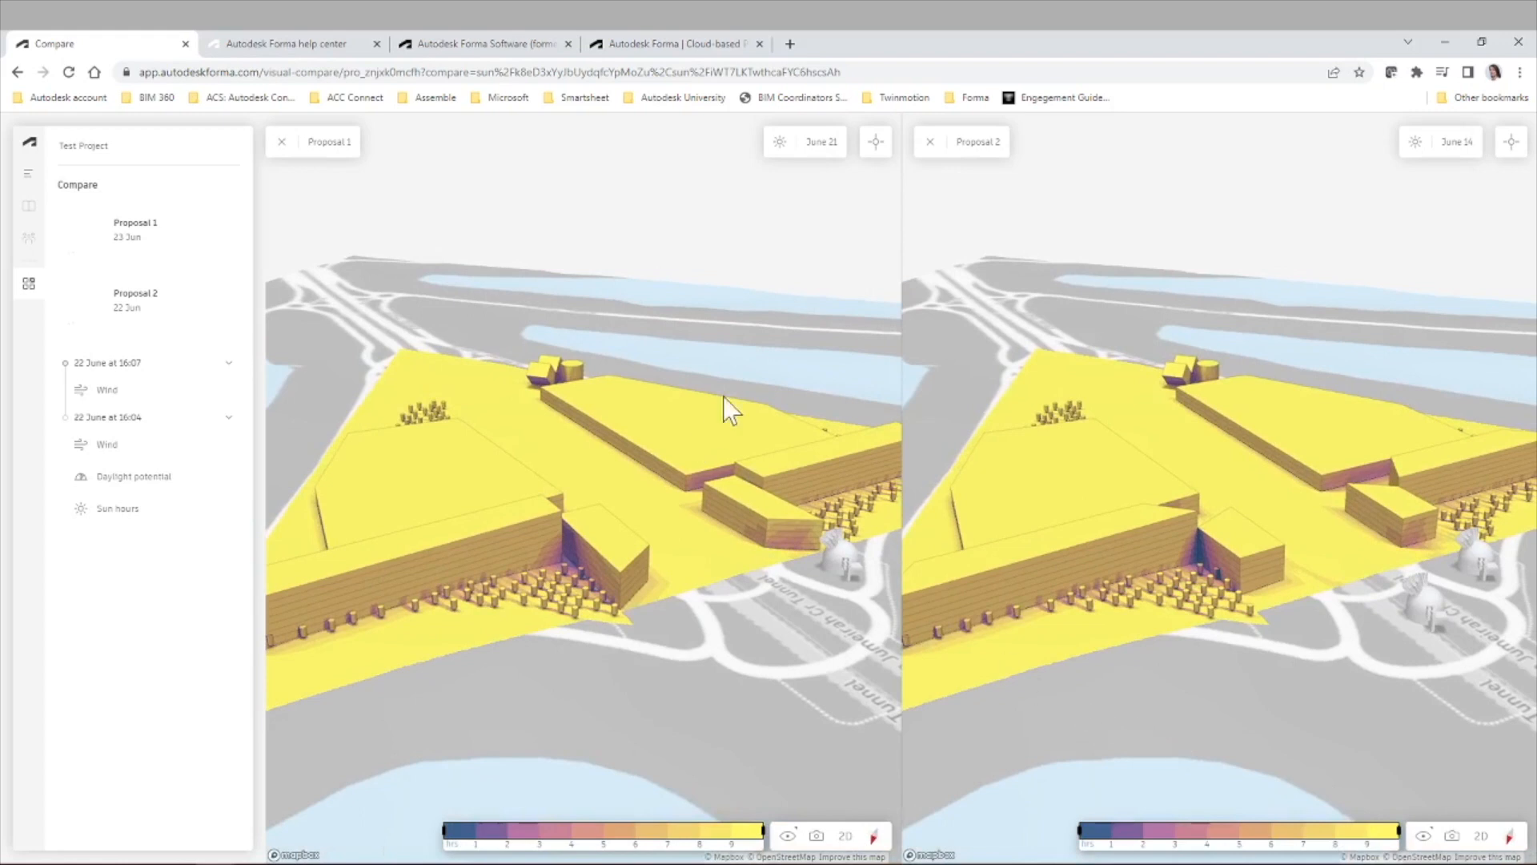
left_click(872, 146)
left_click(584, 551)
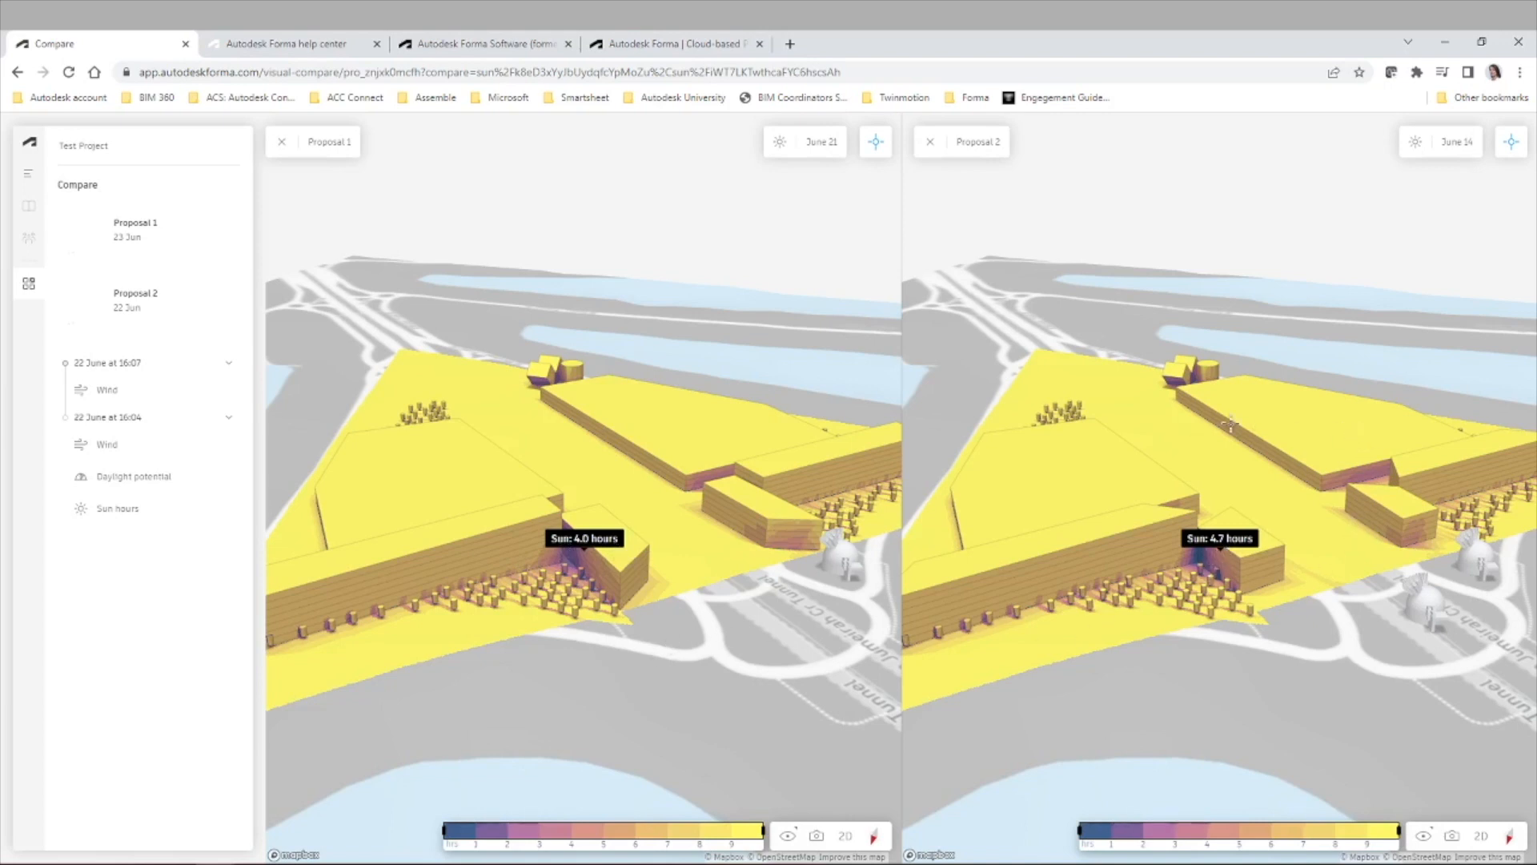
left_click(1257, 402)
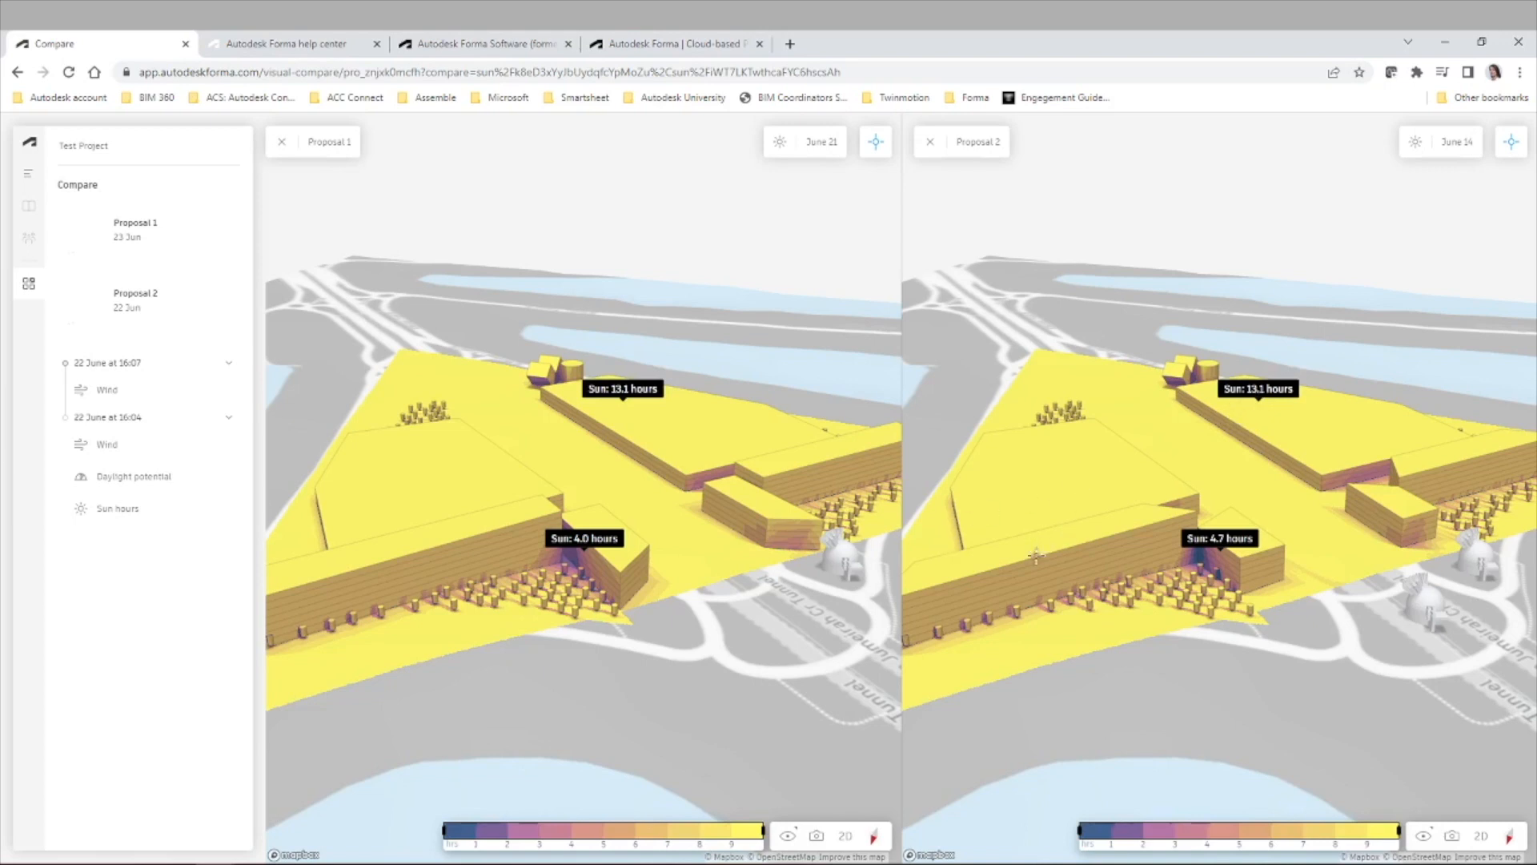
left_click(962, 598)
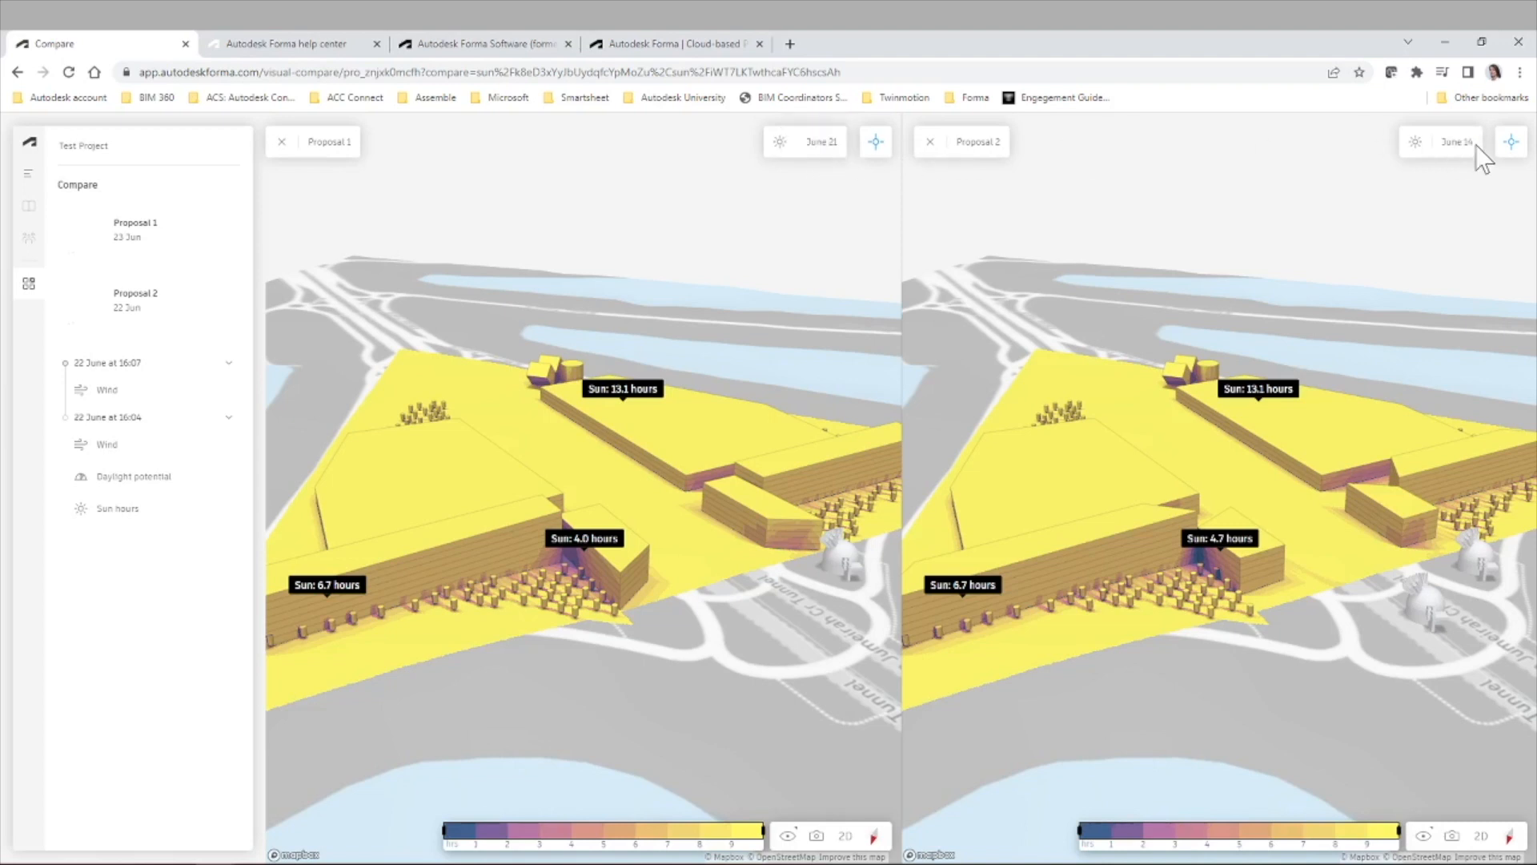
left_click(931, 143)
left_click(280, 144)
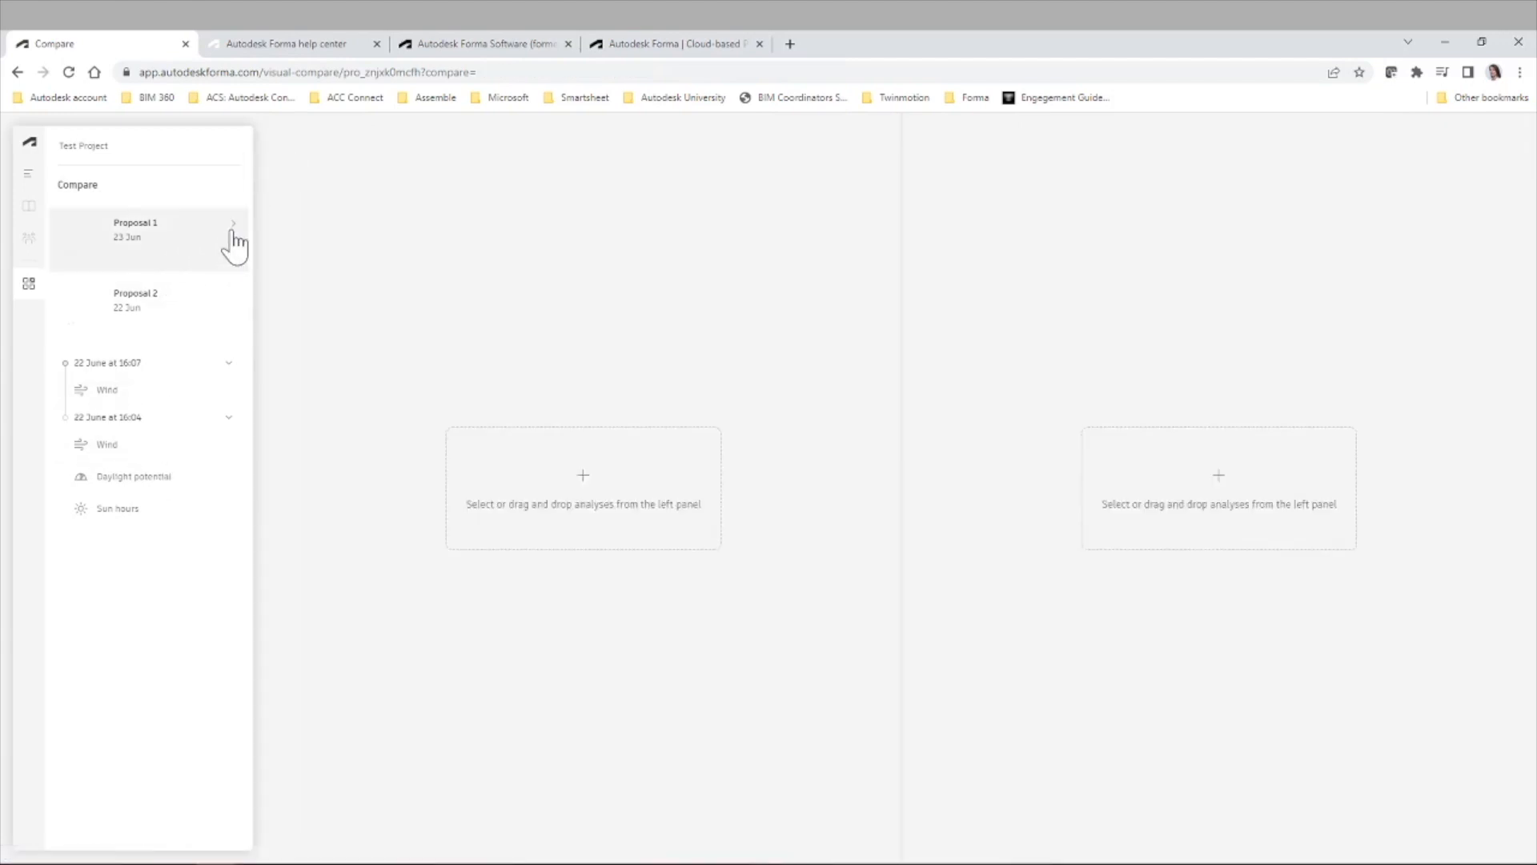
Compare Proposal 1's 14 June Wind analysis with Proposal 2's 22 June at 16:04 Wind analysis and collapse the unused analysis groups
left_click_drag(168, 449, 1195, 496)
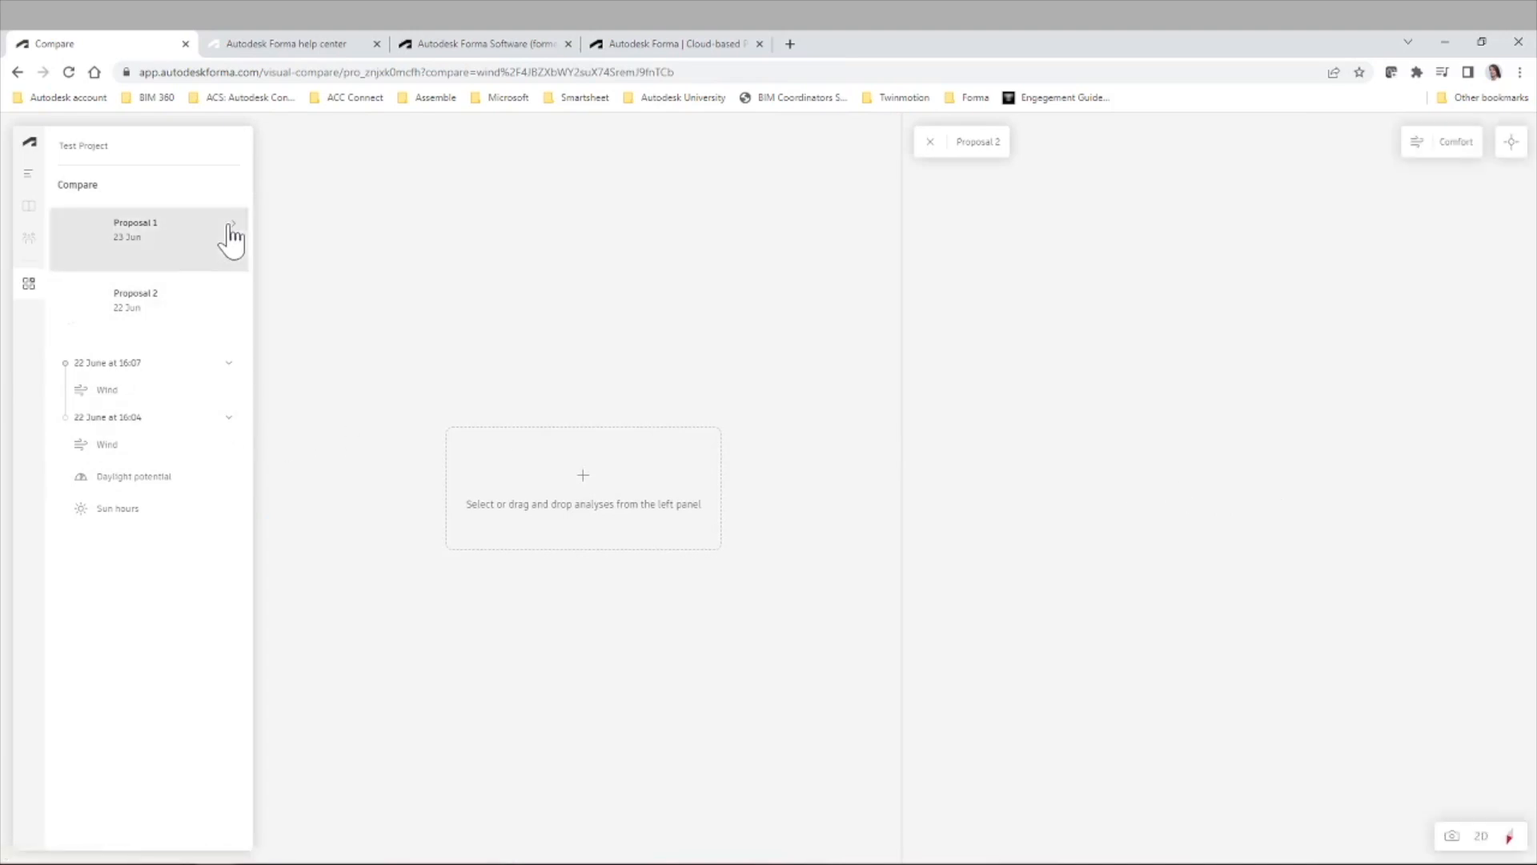
left_click(215, 228)
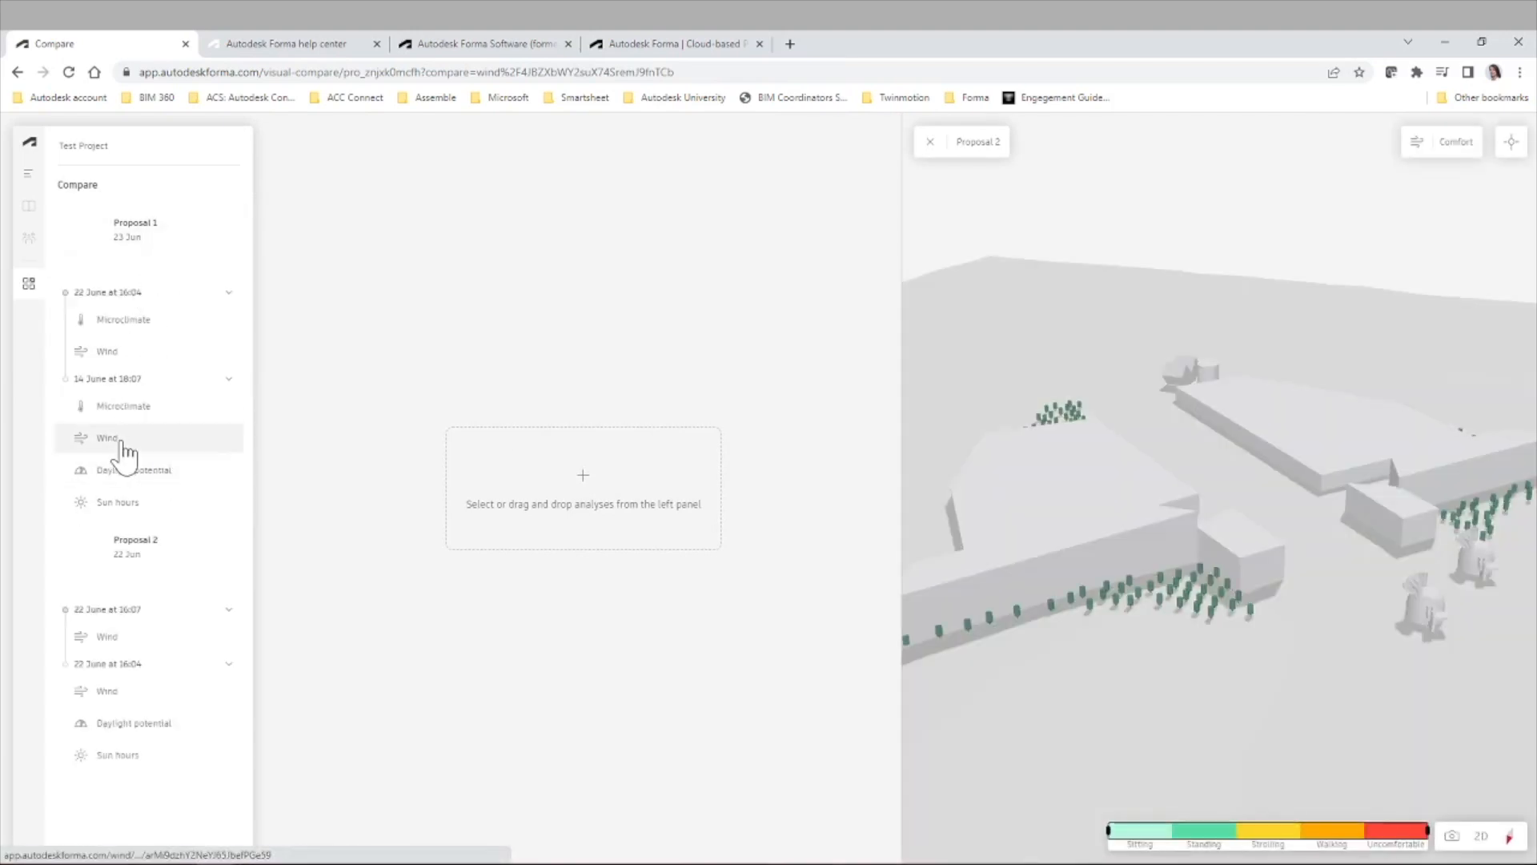
left_click_drag(127, 447, 573, 493)
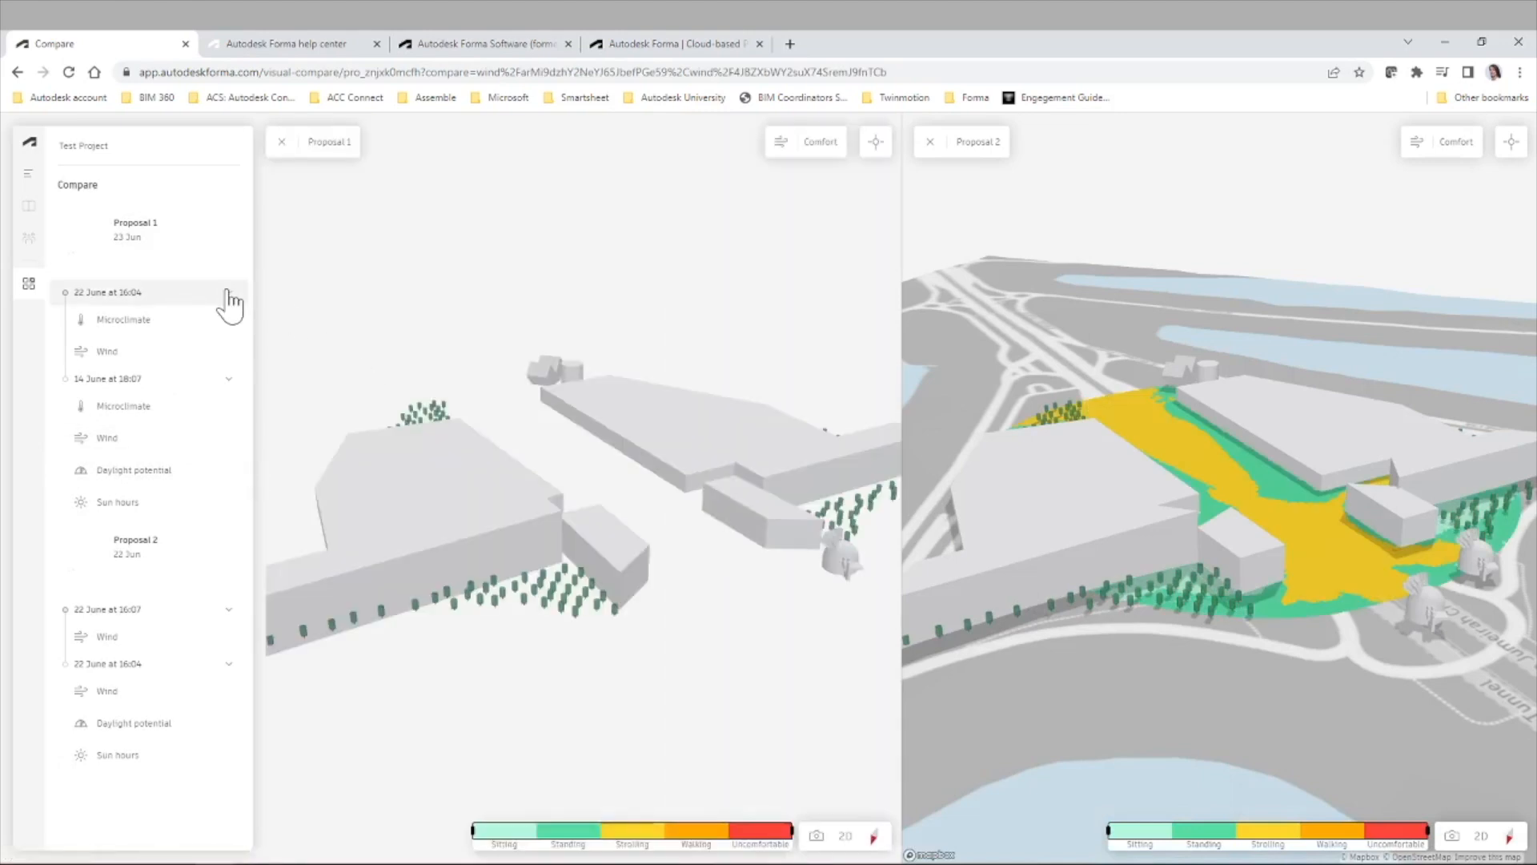
left_click(229, 293)
left_click(228, 549)
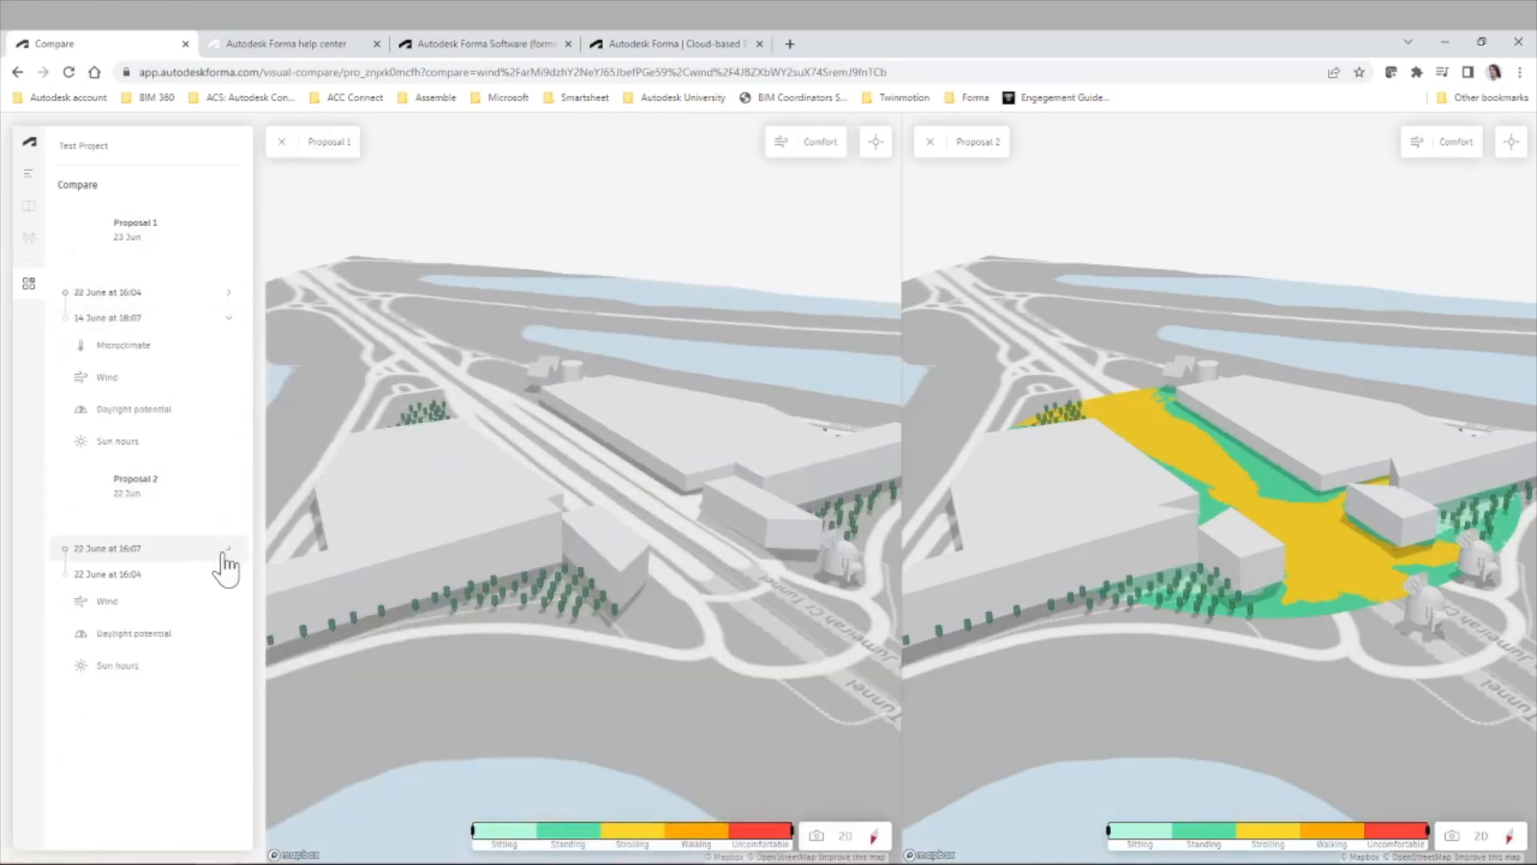
Examine both proposals' wind comfort from above and in perspective, then remove both analyses from the comparison
left_click_drag(1122, 698, 1050, 795)
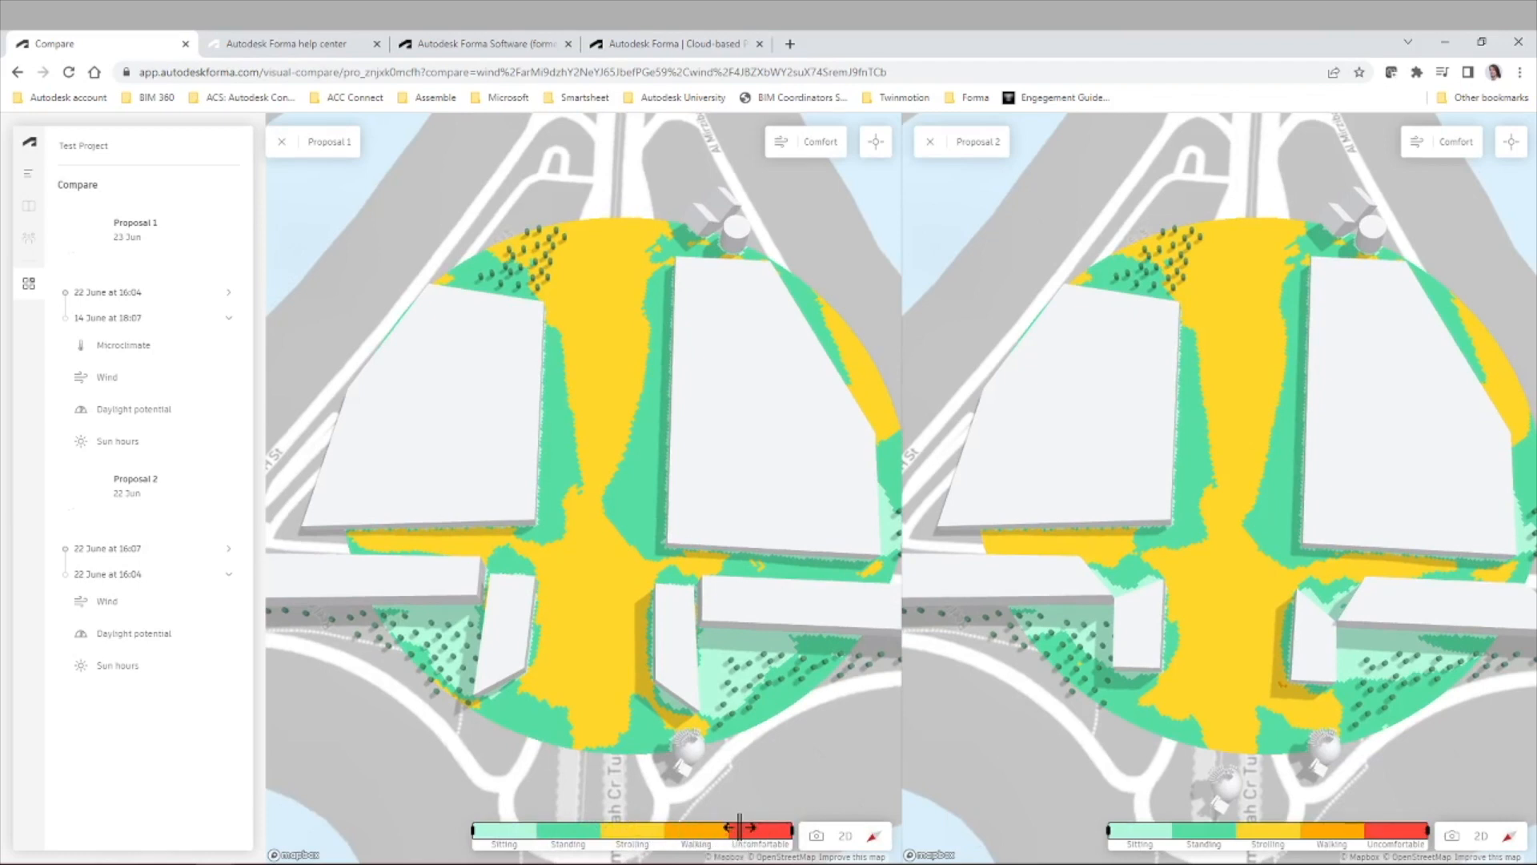
right_click_drag(723, 579, 819, 583)
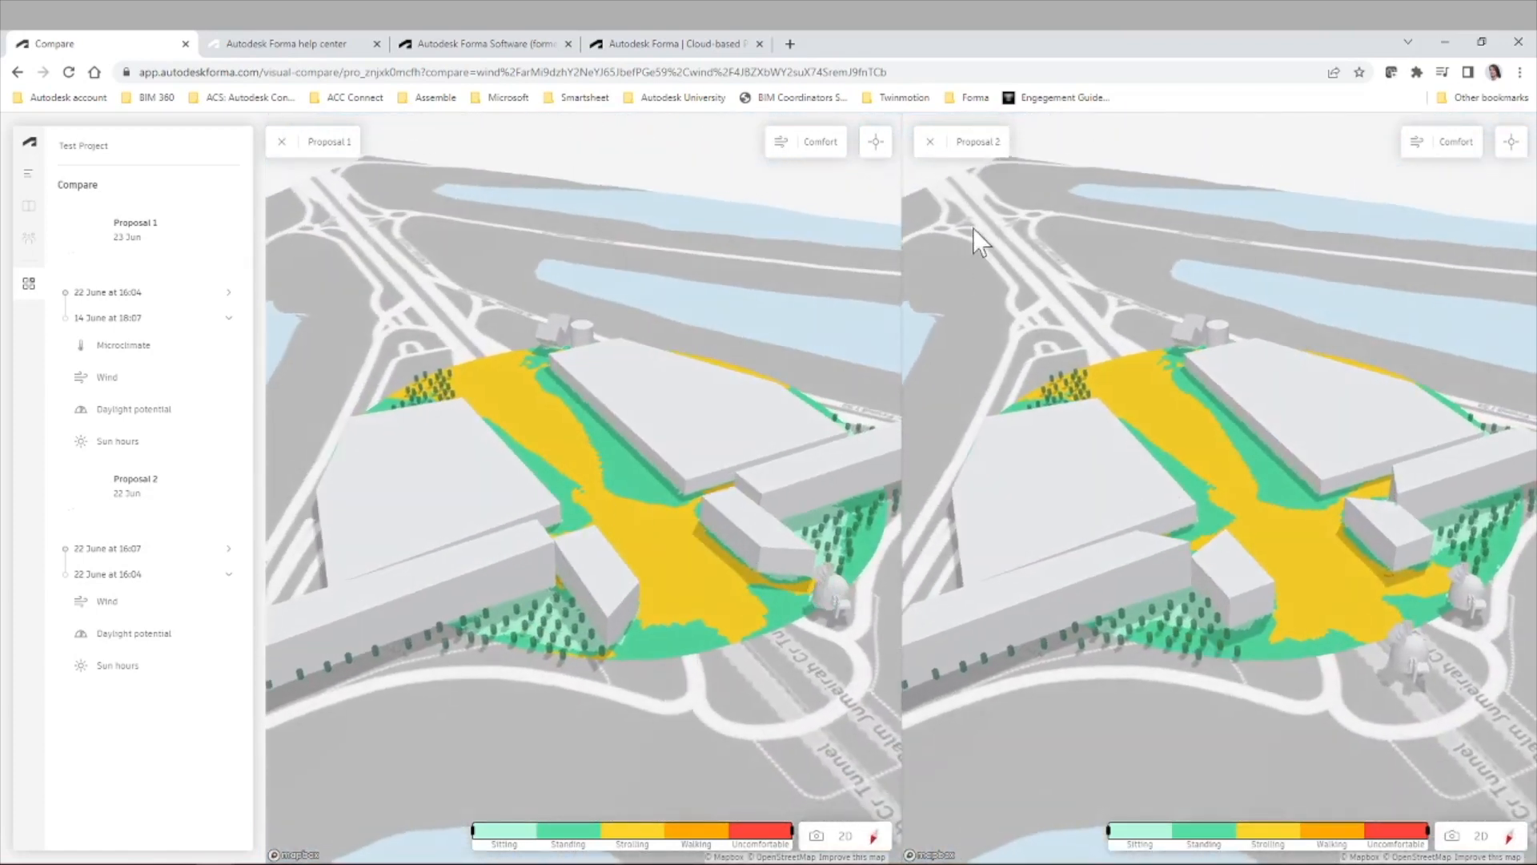
left_click(281, 142)
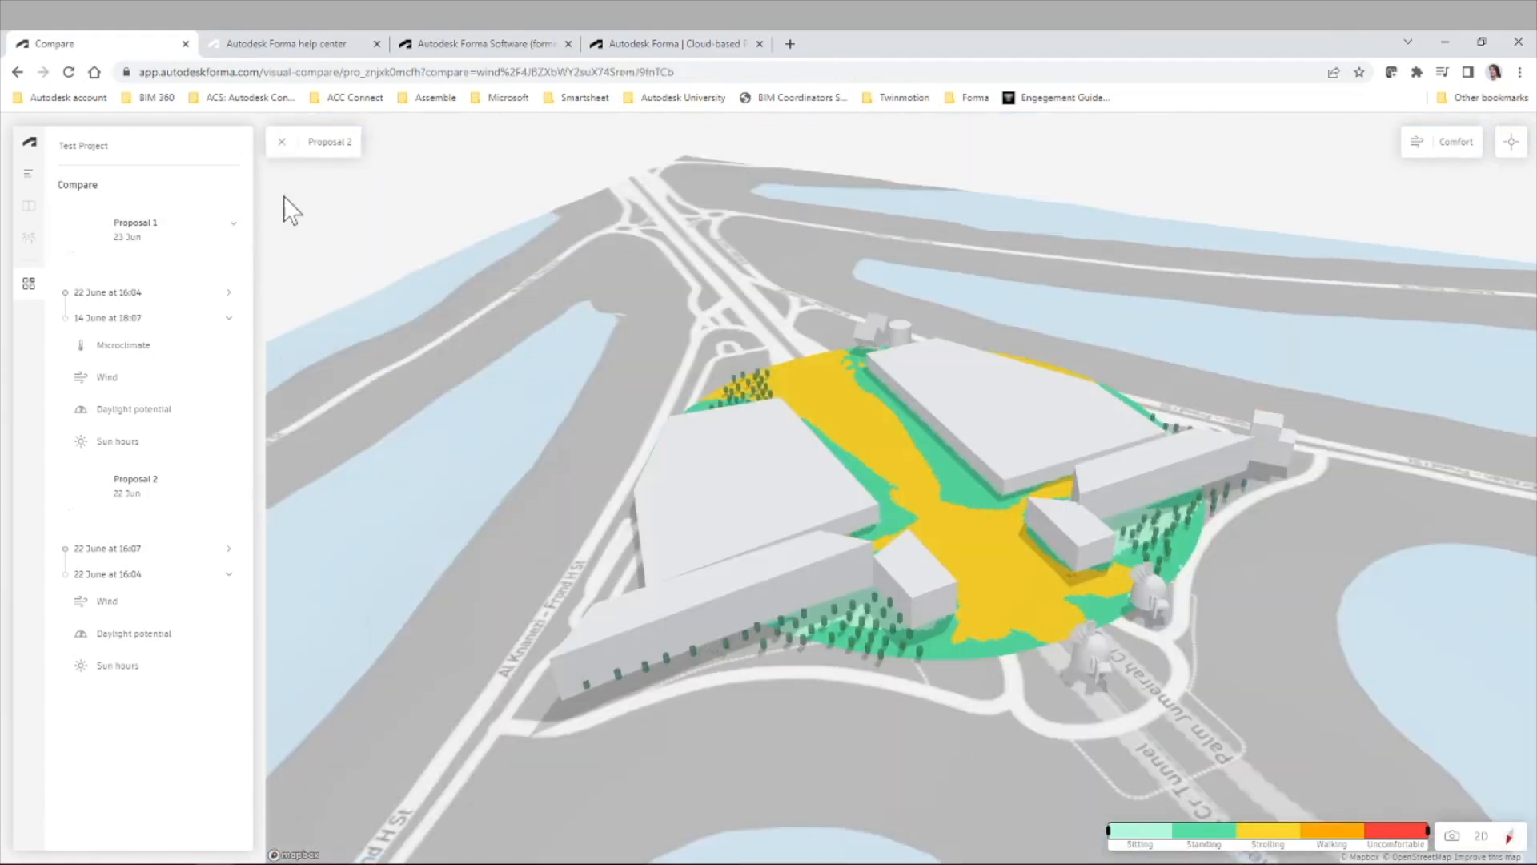
left_click(281, 142)
Return to Proposal 1's design, check the Sun hours month and day options, and open the last analysis from 14 Jun, 18:08
left_click(29, 176)
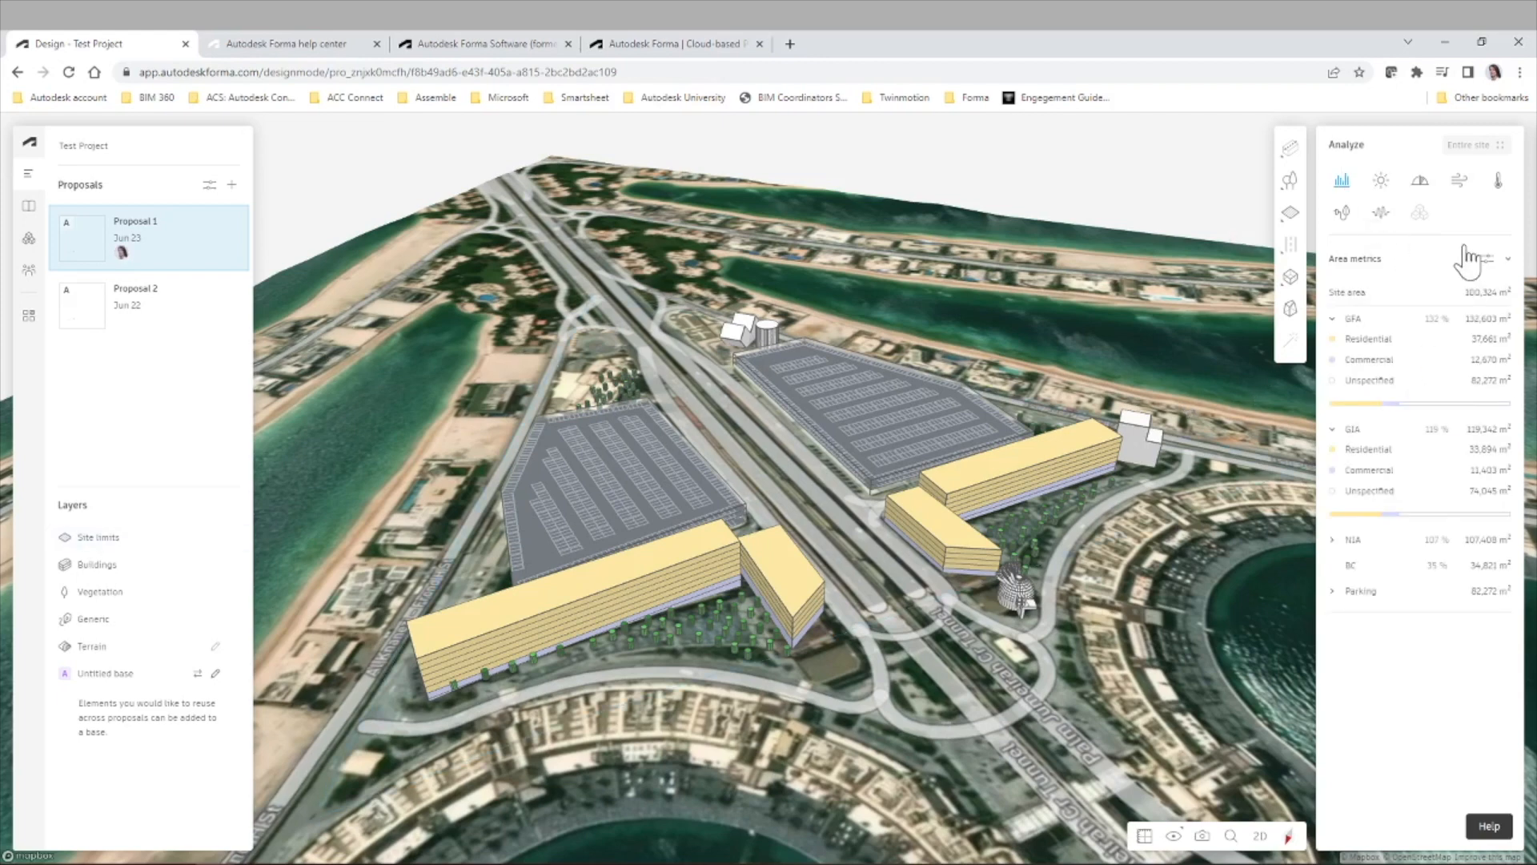
left_click(1385, 189)
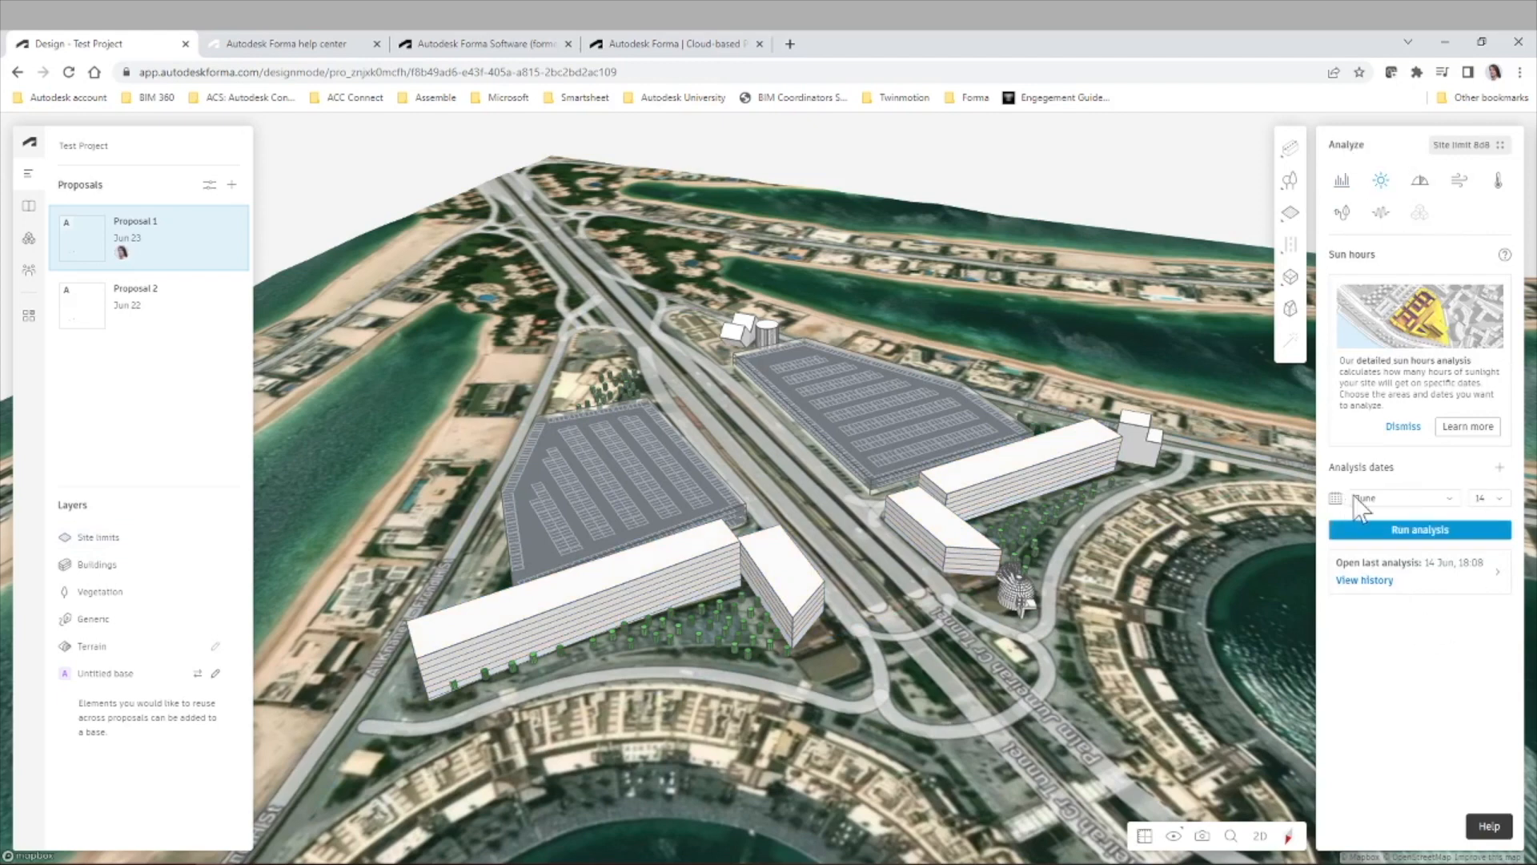
left_click(1426, 497)
left_click(1442, 498)
left_click(1486, 496)
left_click(1484, 496)
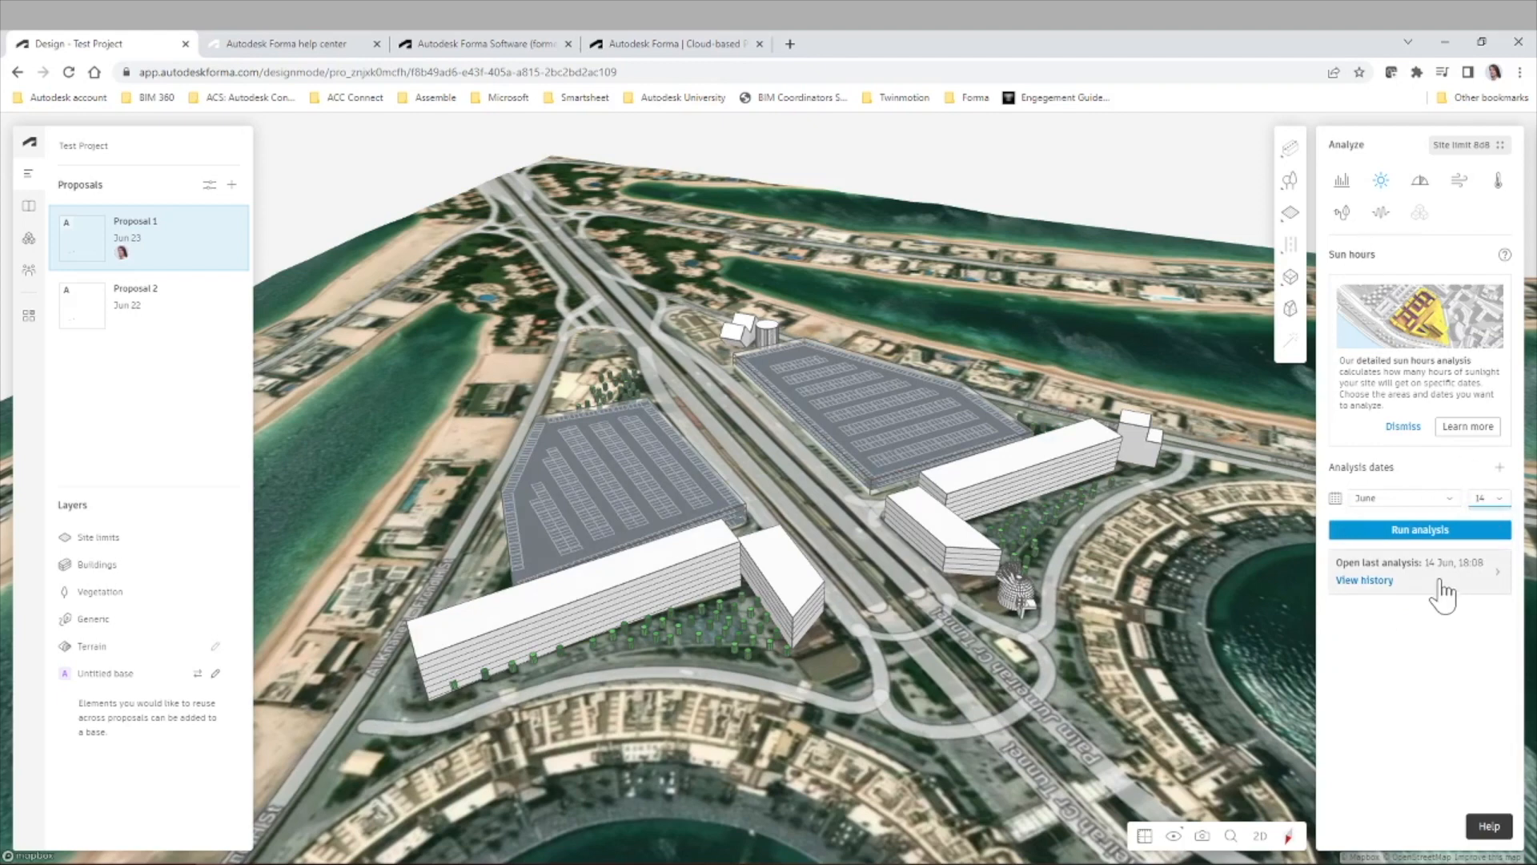
left_click(1441, 589)
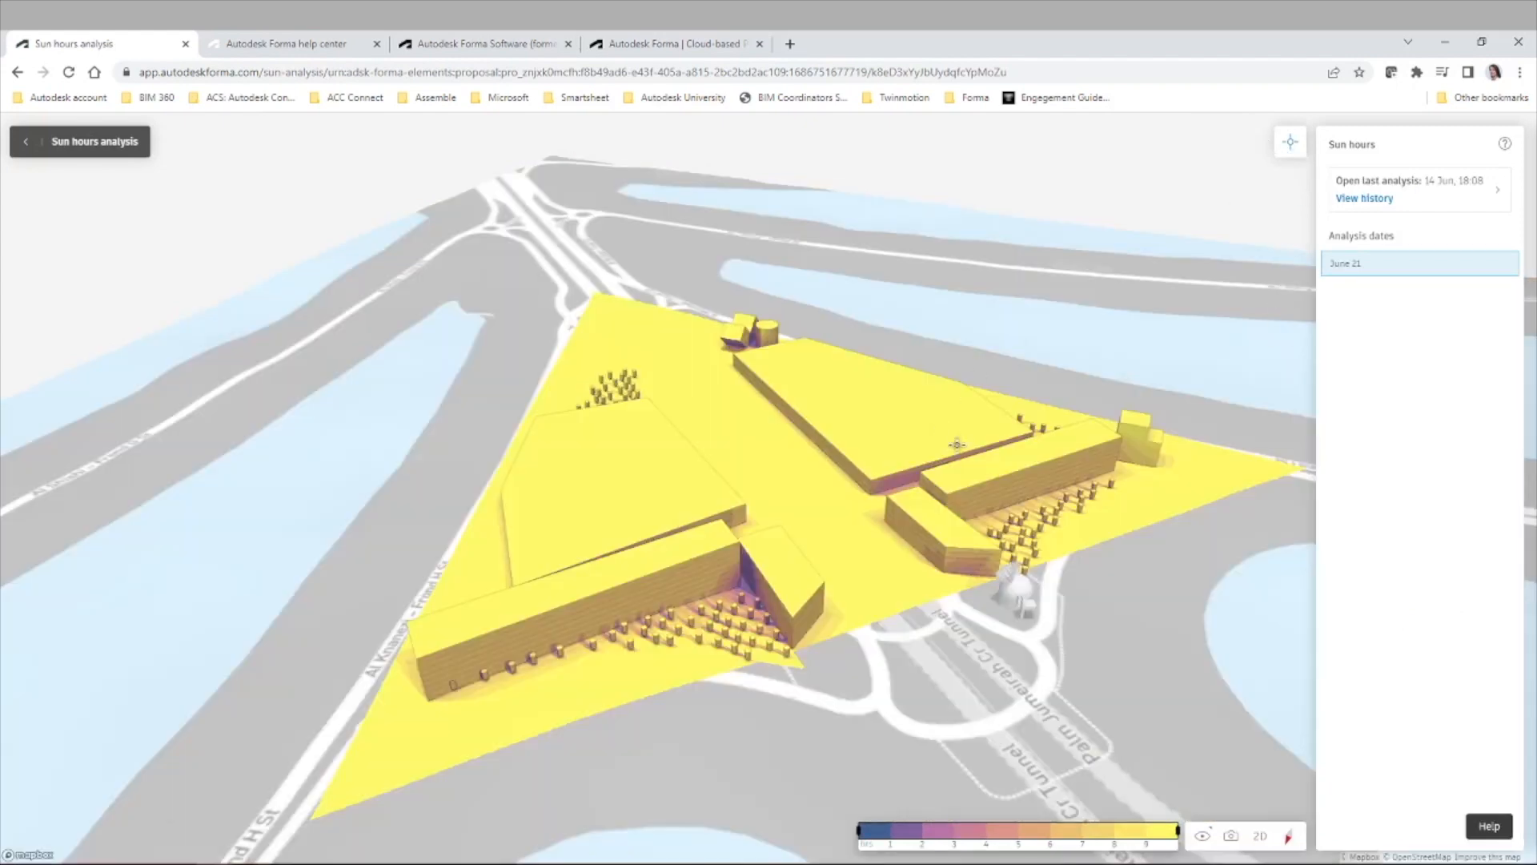
Inspect the June 21 sun hours at three points on the site, then return to Proposal 1's design
mouse_move(957, 440)
left_click(683, 462)
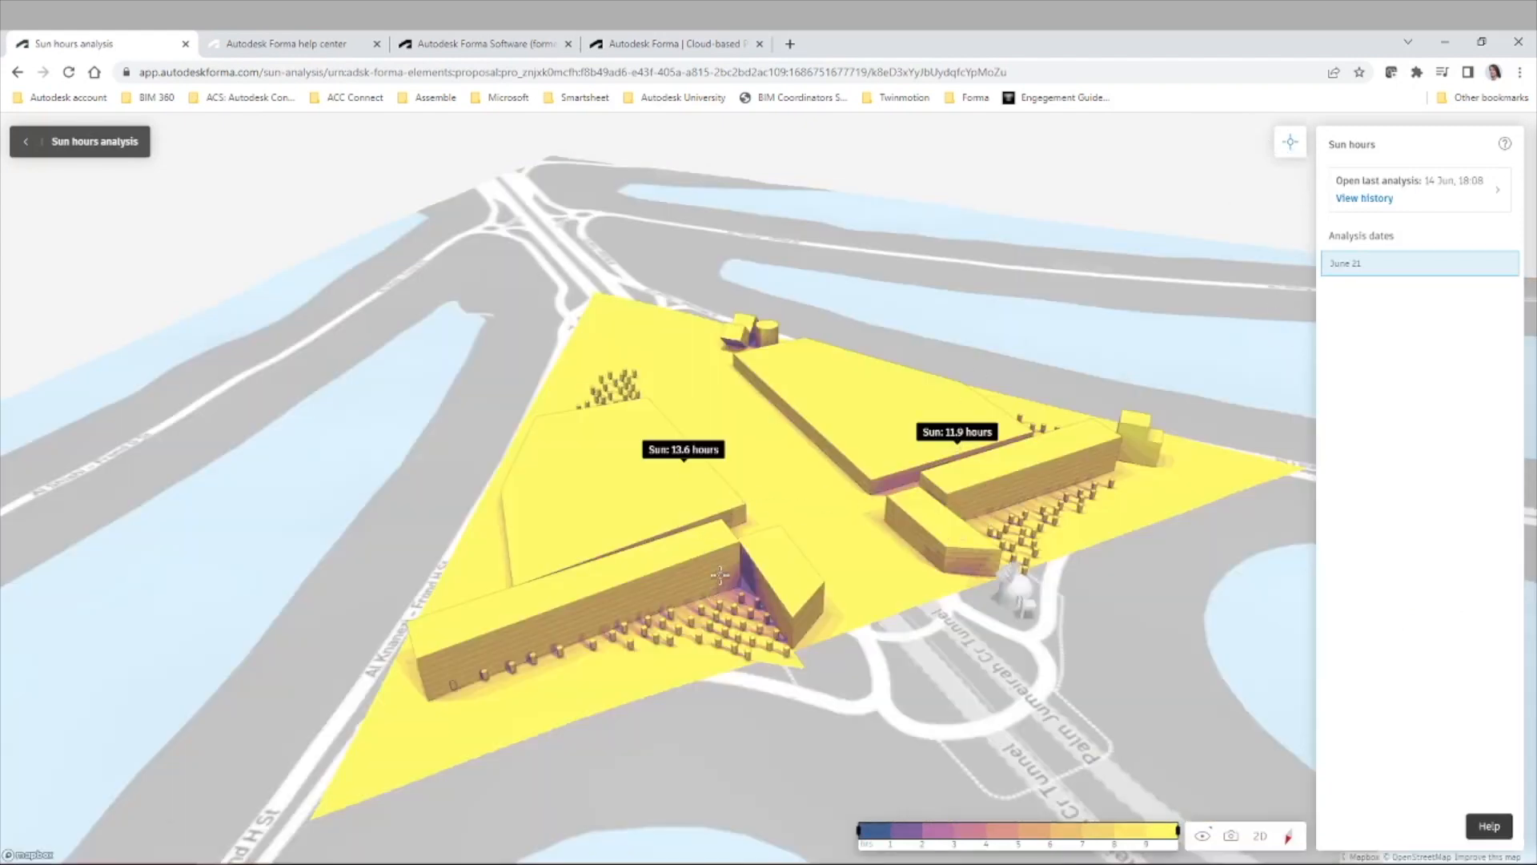
mouse_move(720, 577)
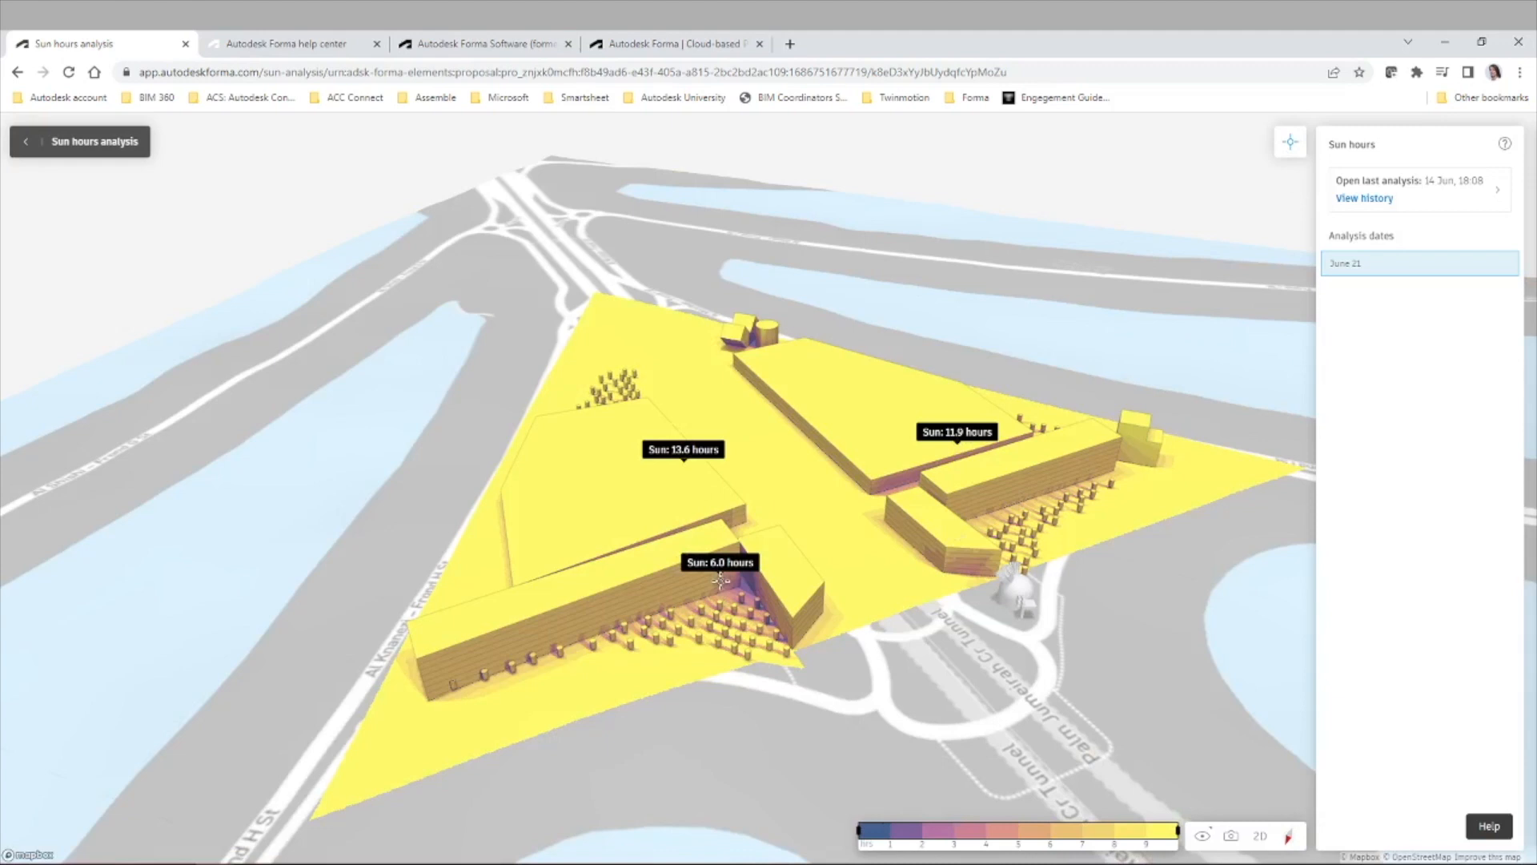
left_click(25, 141)
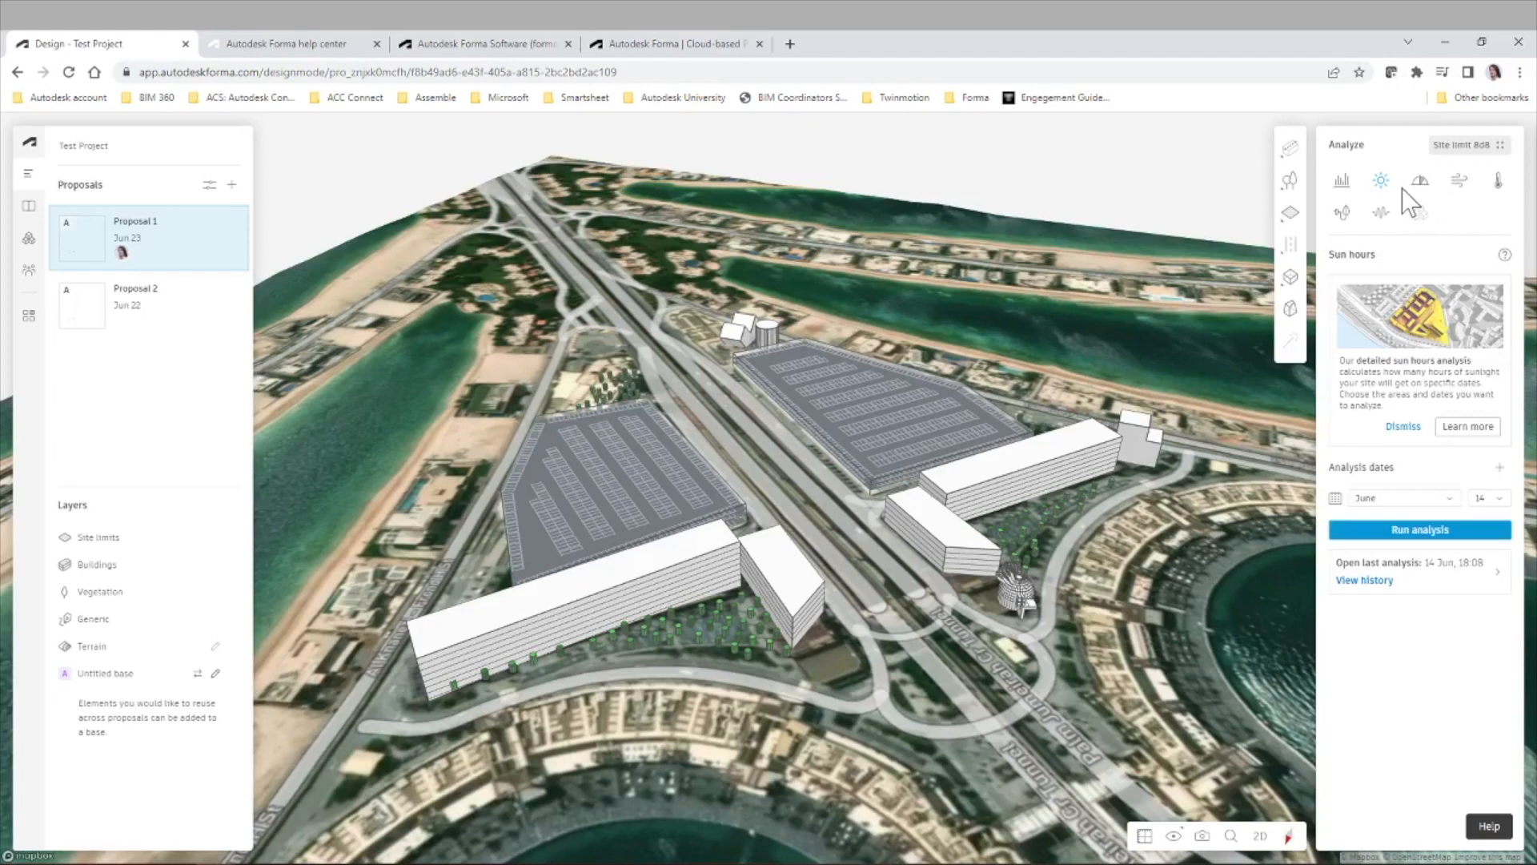
Open the Daylight potential analysis and check which site limit is selected as its analysis area
left_click(1417, 191)
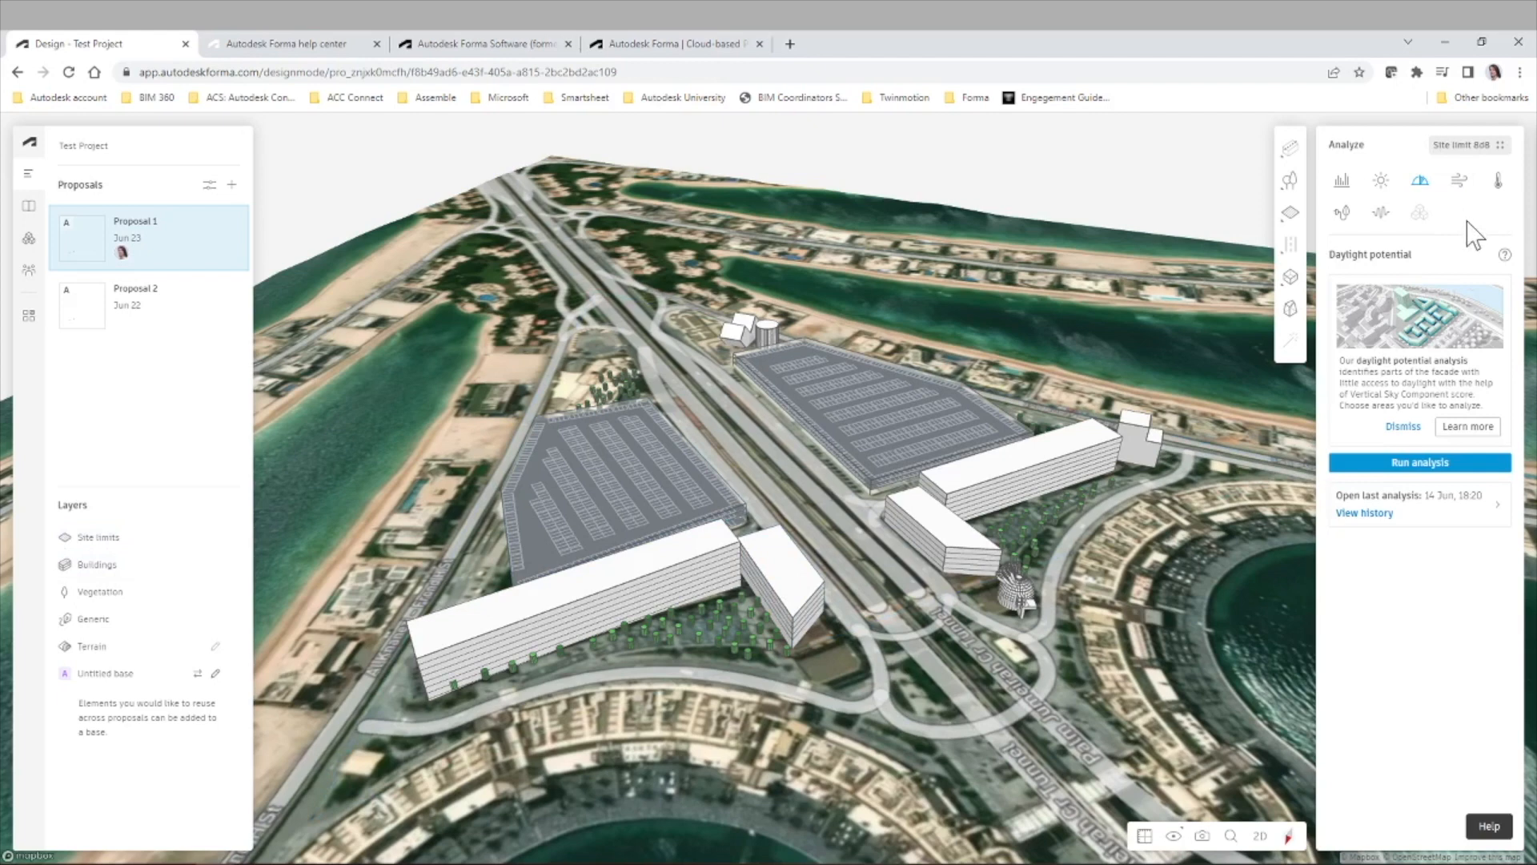
left_click(1470, 148)
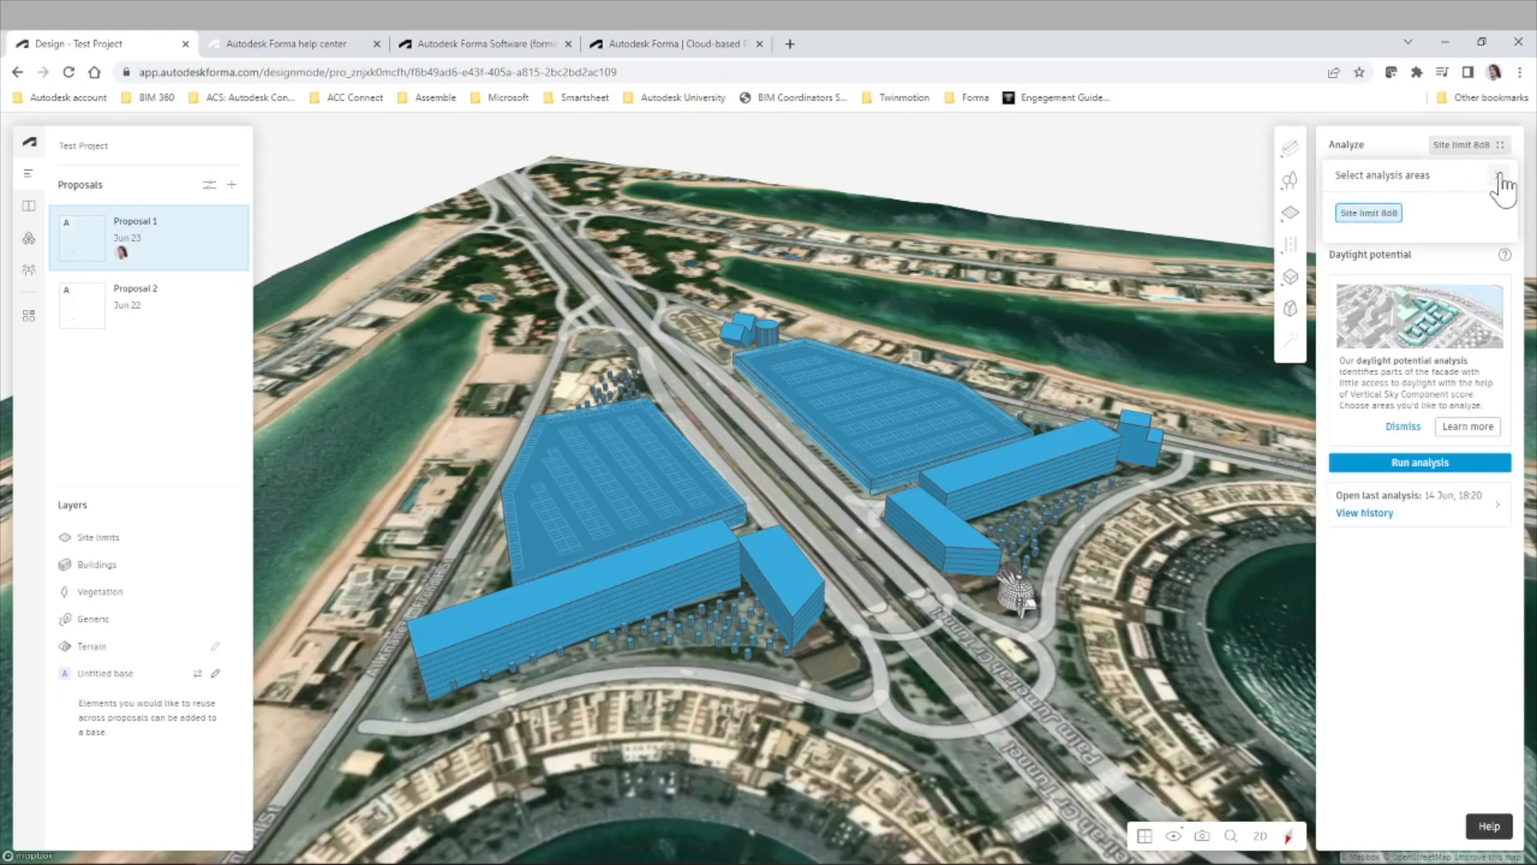
left_click(1502, 184)
mouse_move(1290, 228)
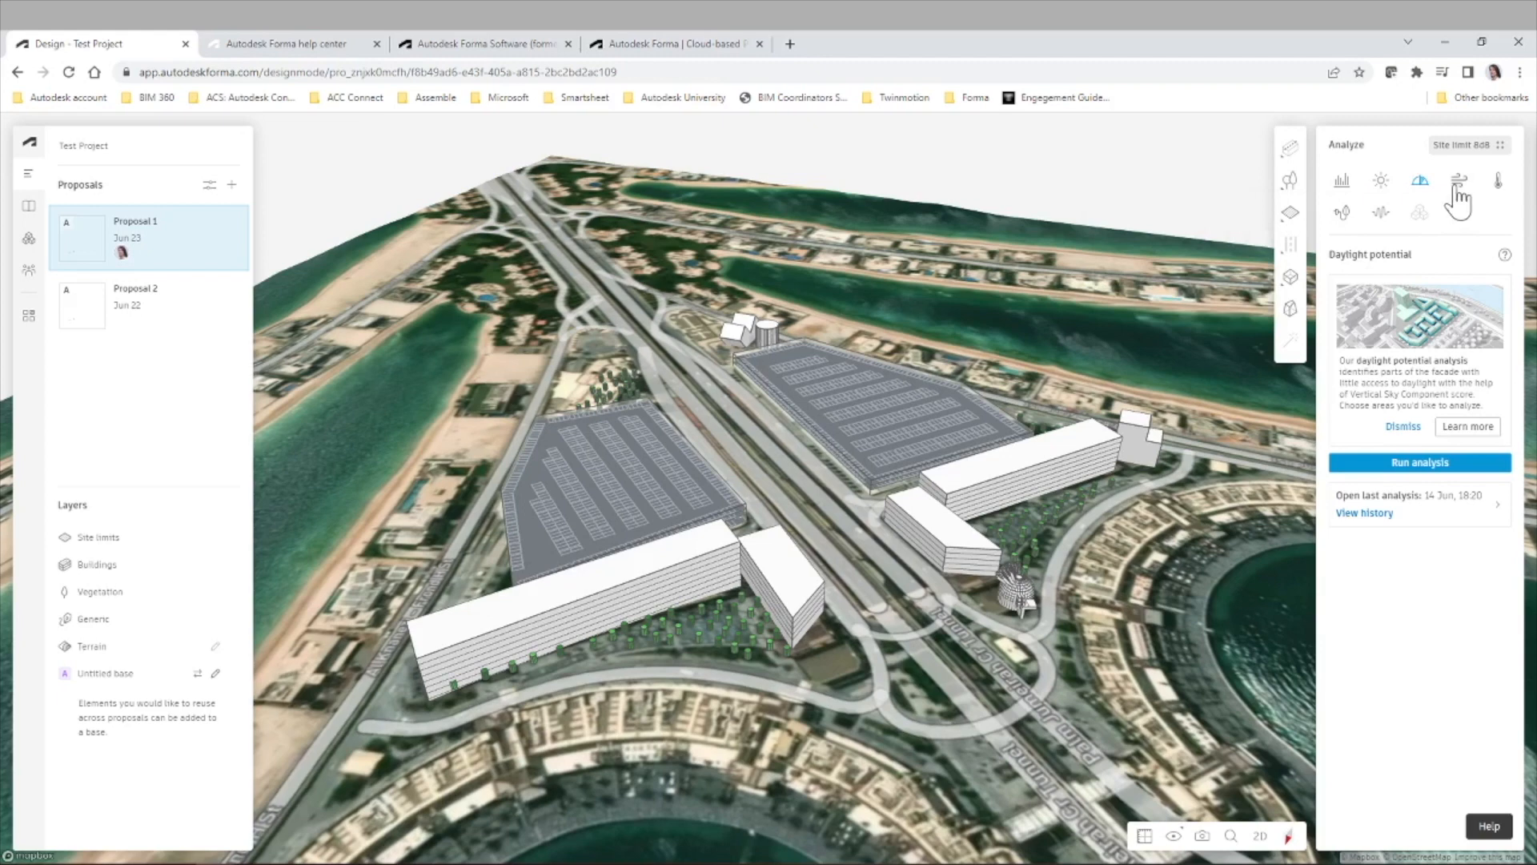
Open the rapid Wind analysis's Direction results and examine the wind rose and speed curve for the north and west sectors
left_click(1457, 187)
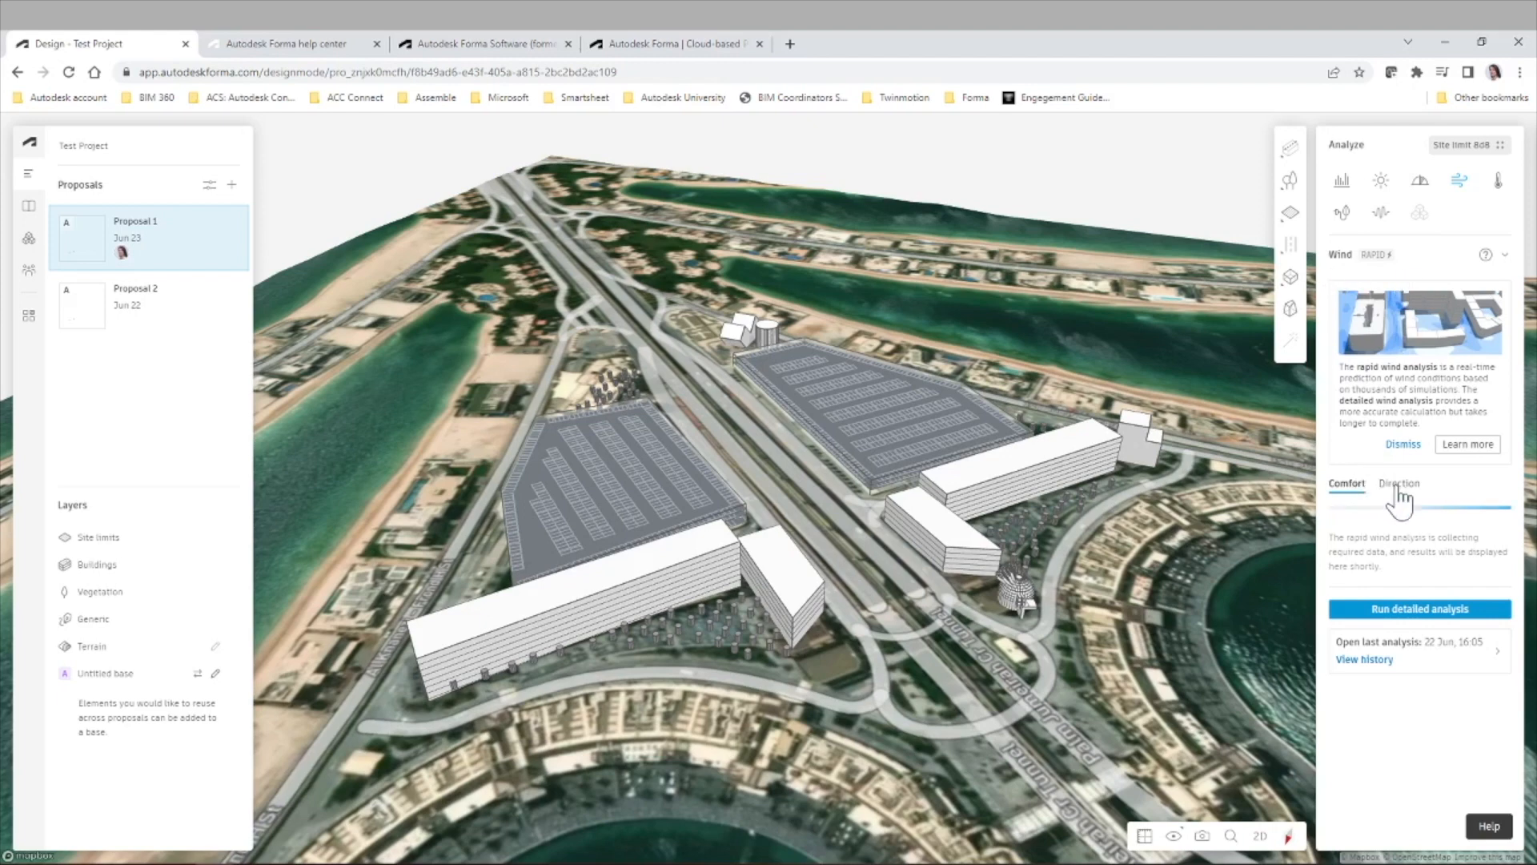
left_click(1404, 483)
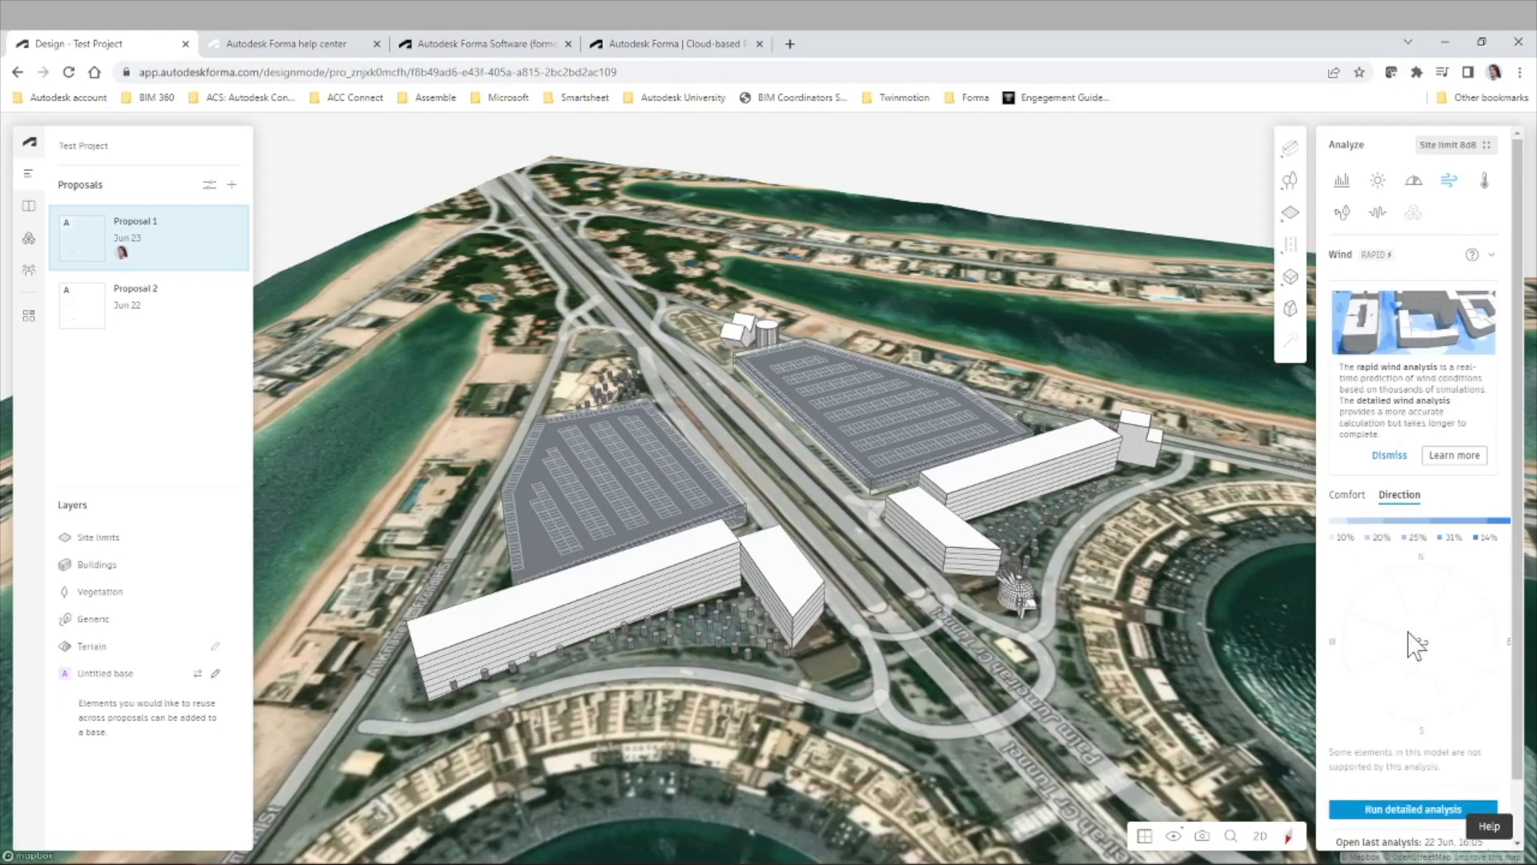
left_click_drag(1525, 538, 1528, 680)
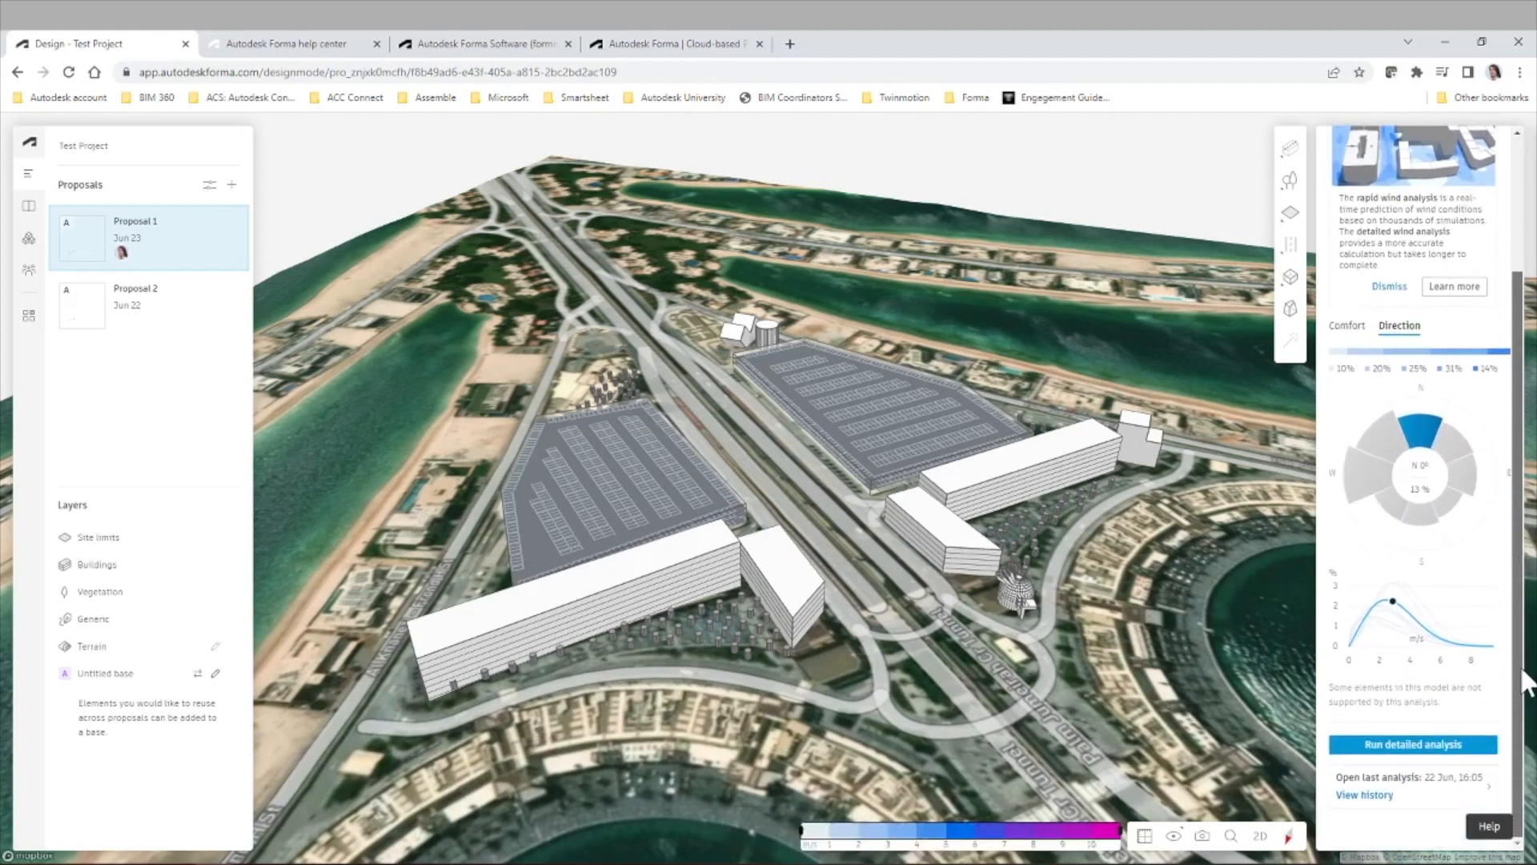
mouse_move(1372, 528)
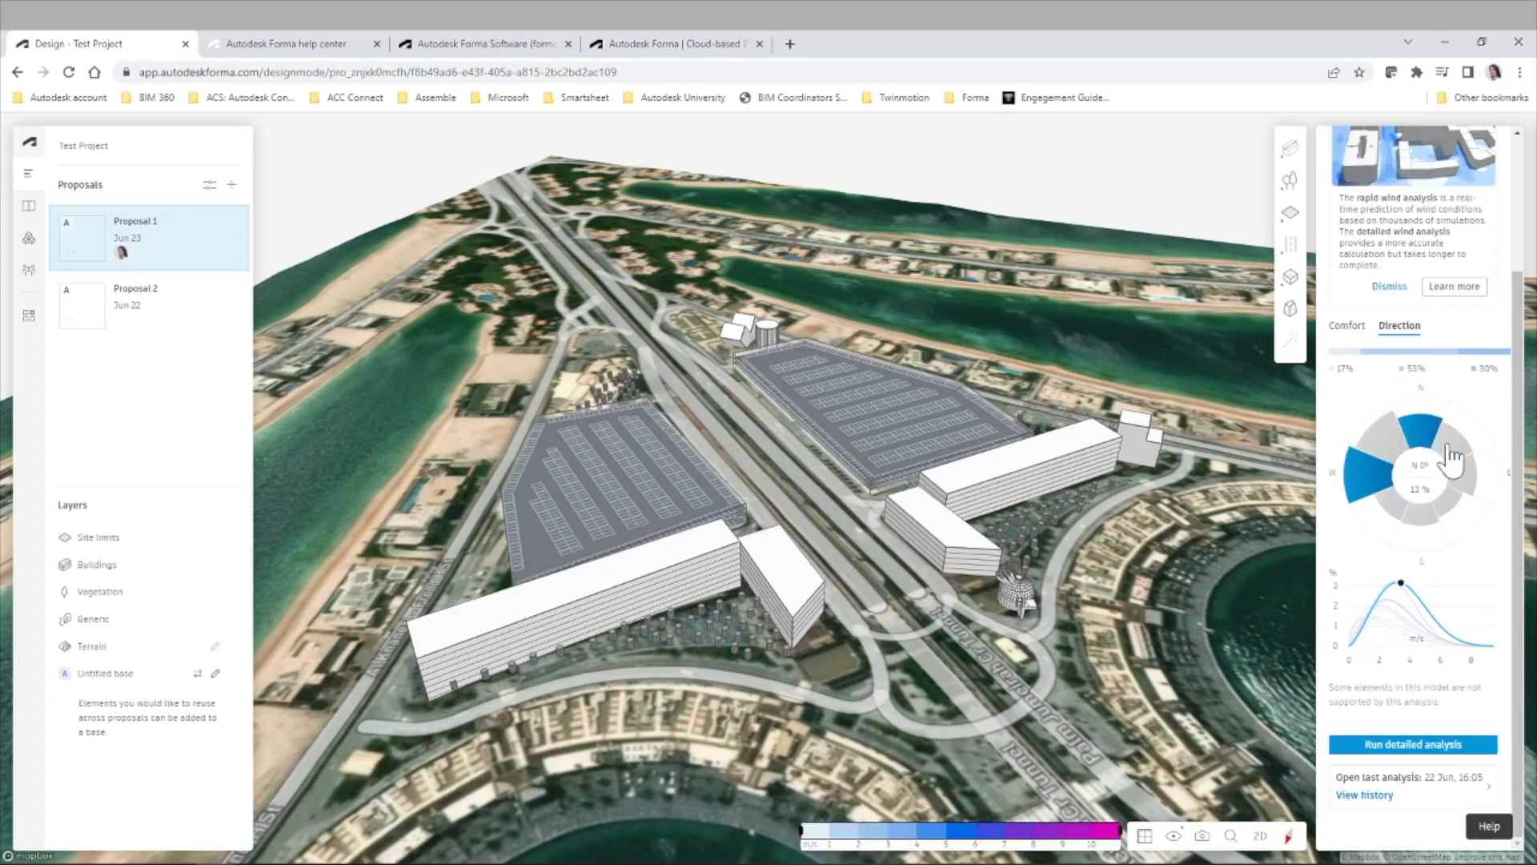
mouse_move(1458, 487)
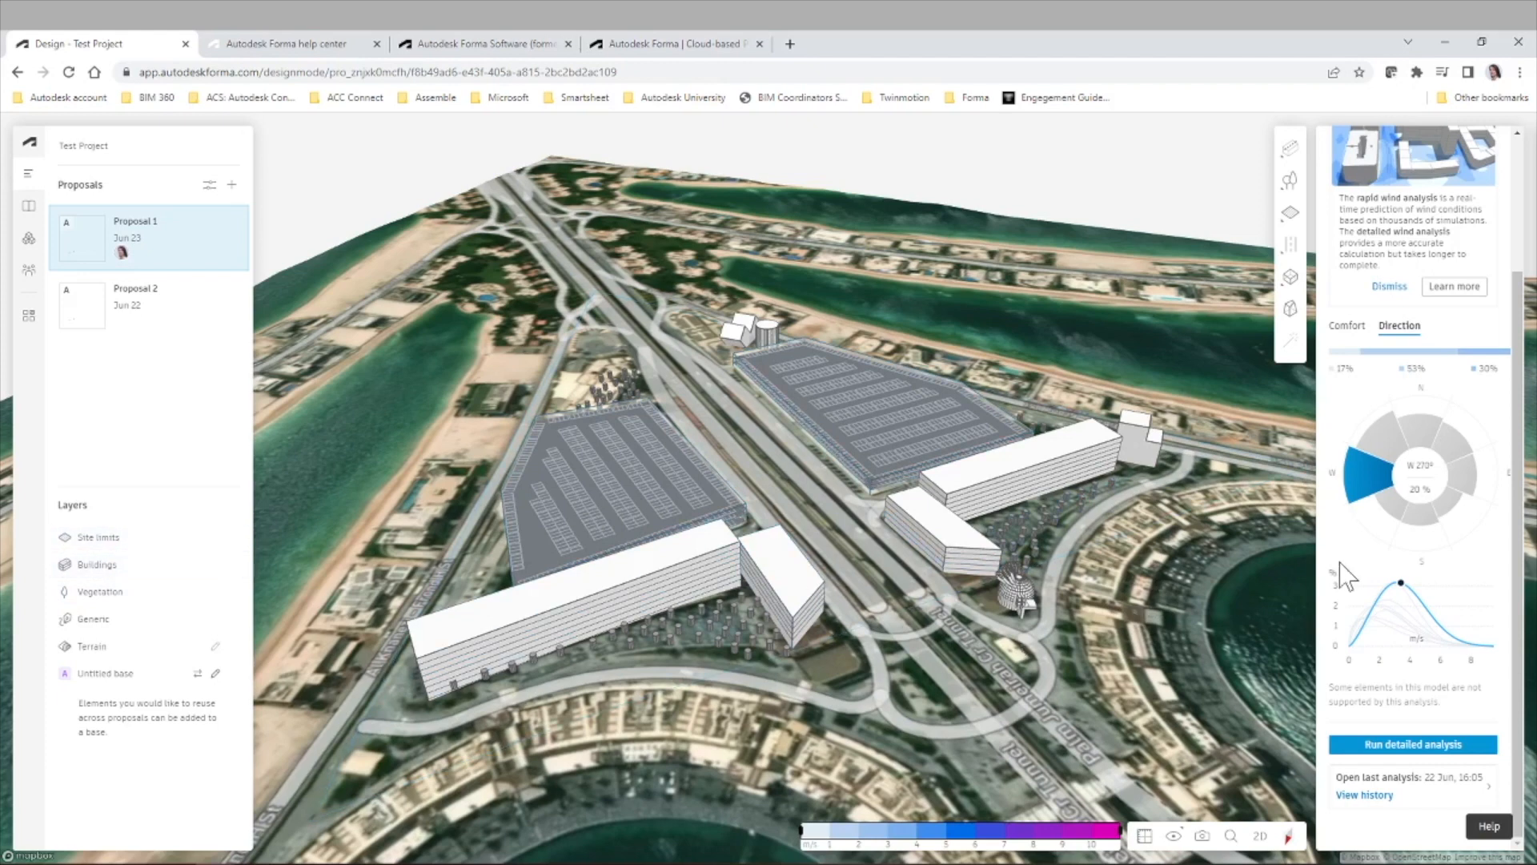
scroll(1494, 560, "up", 2)
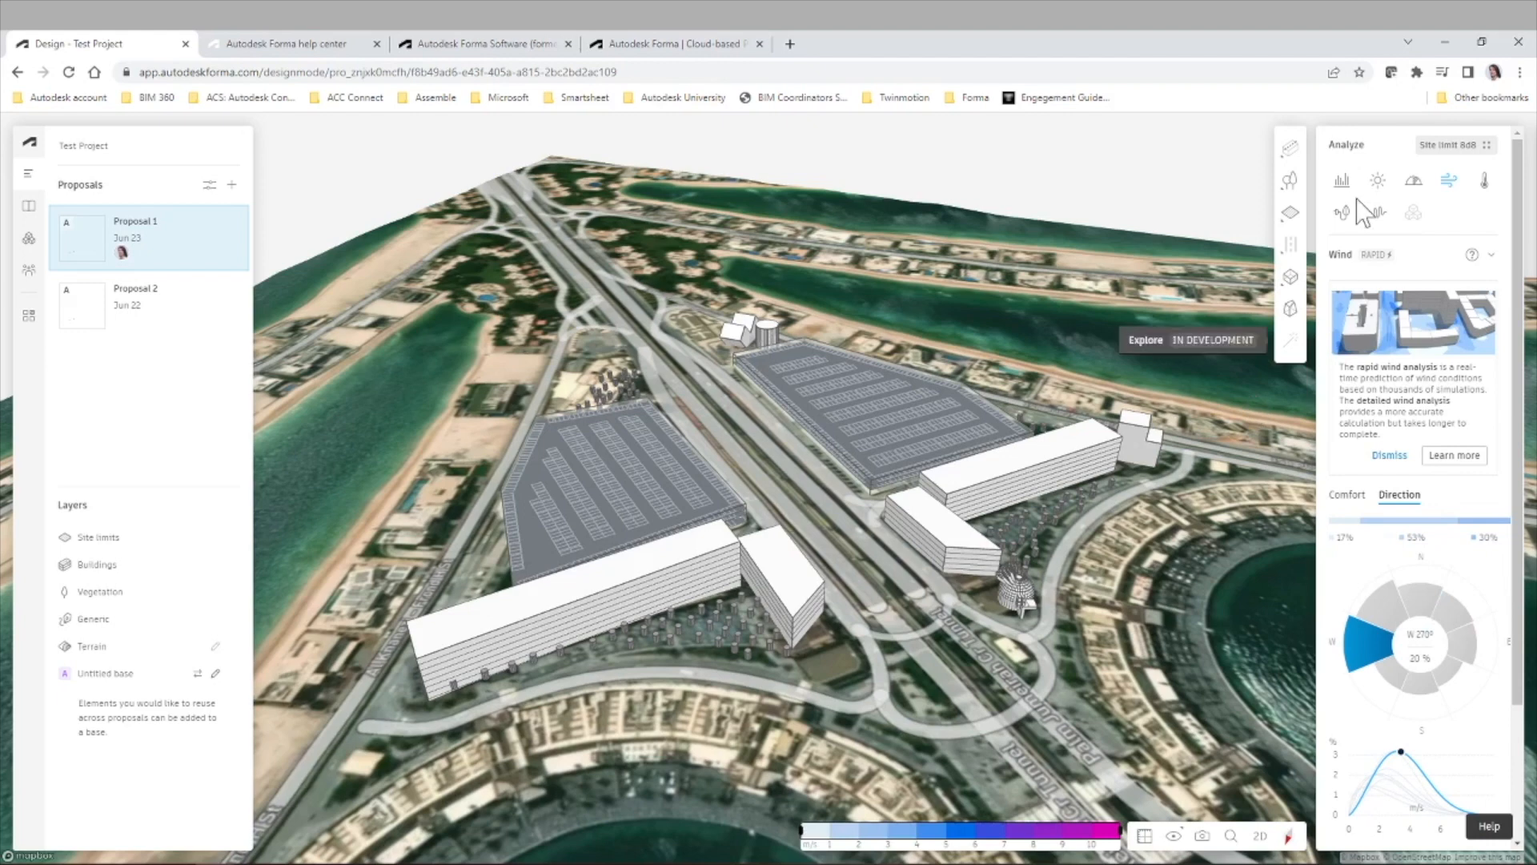
scroll(1430, 430, "down", 2)
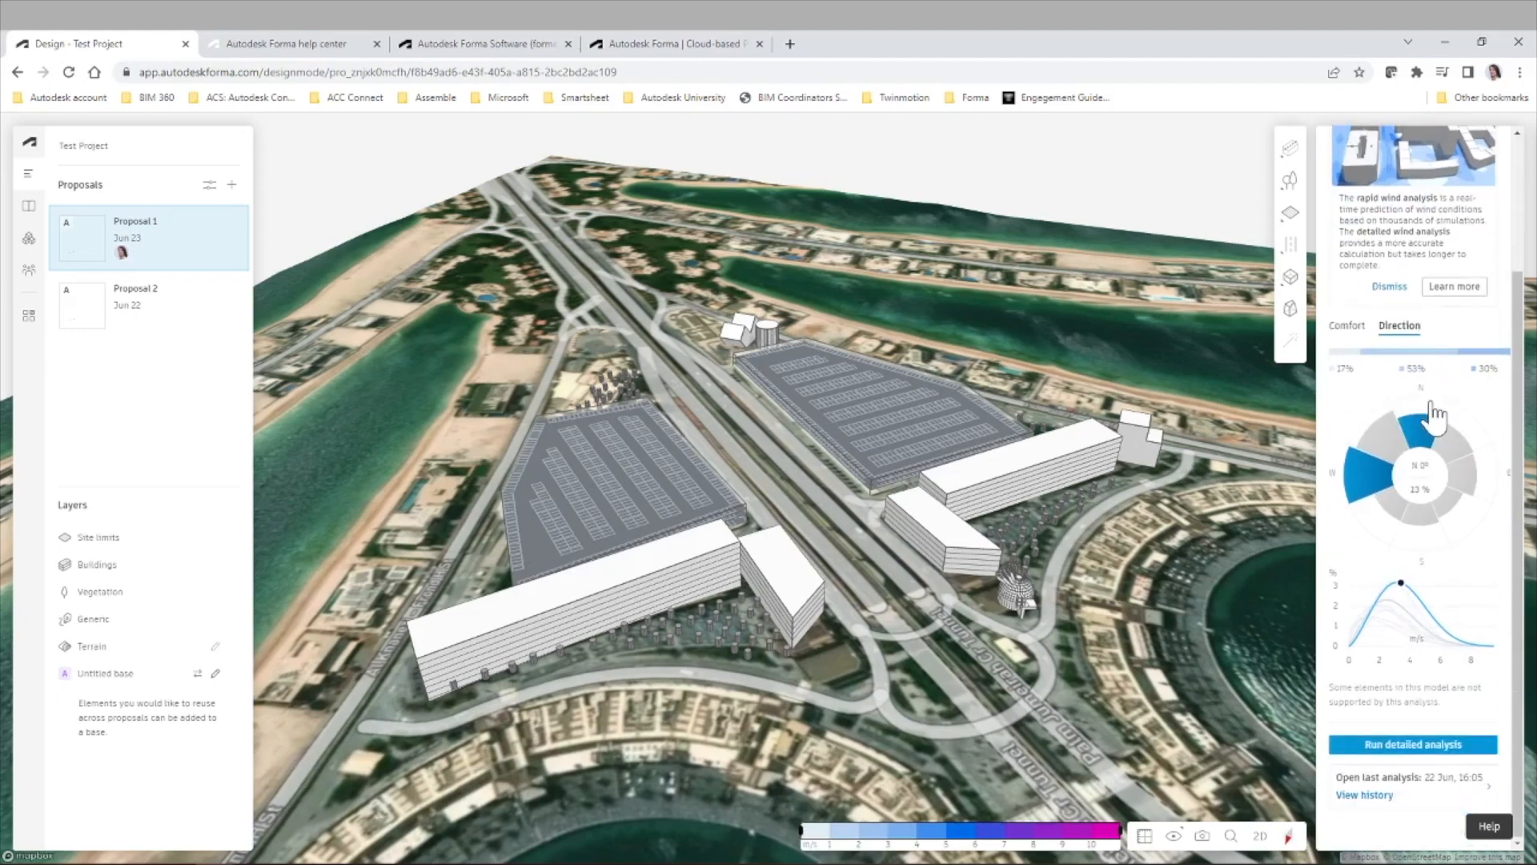
scroll(1441, 752, "up", 2)
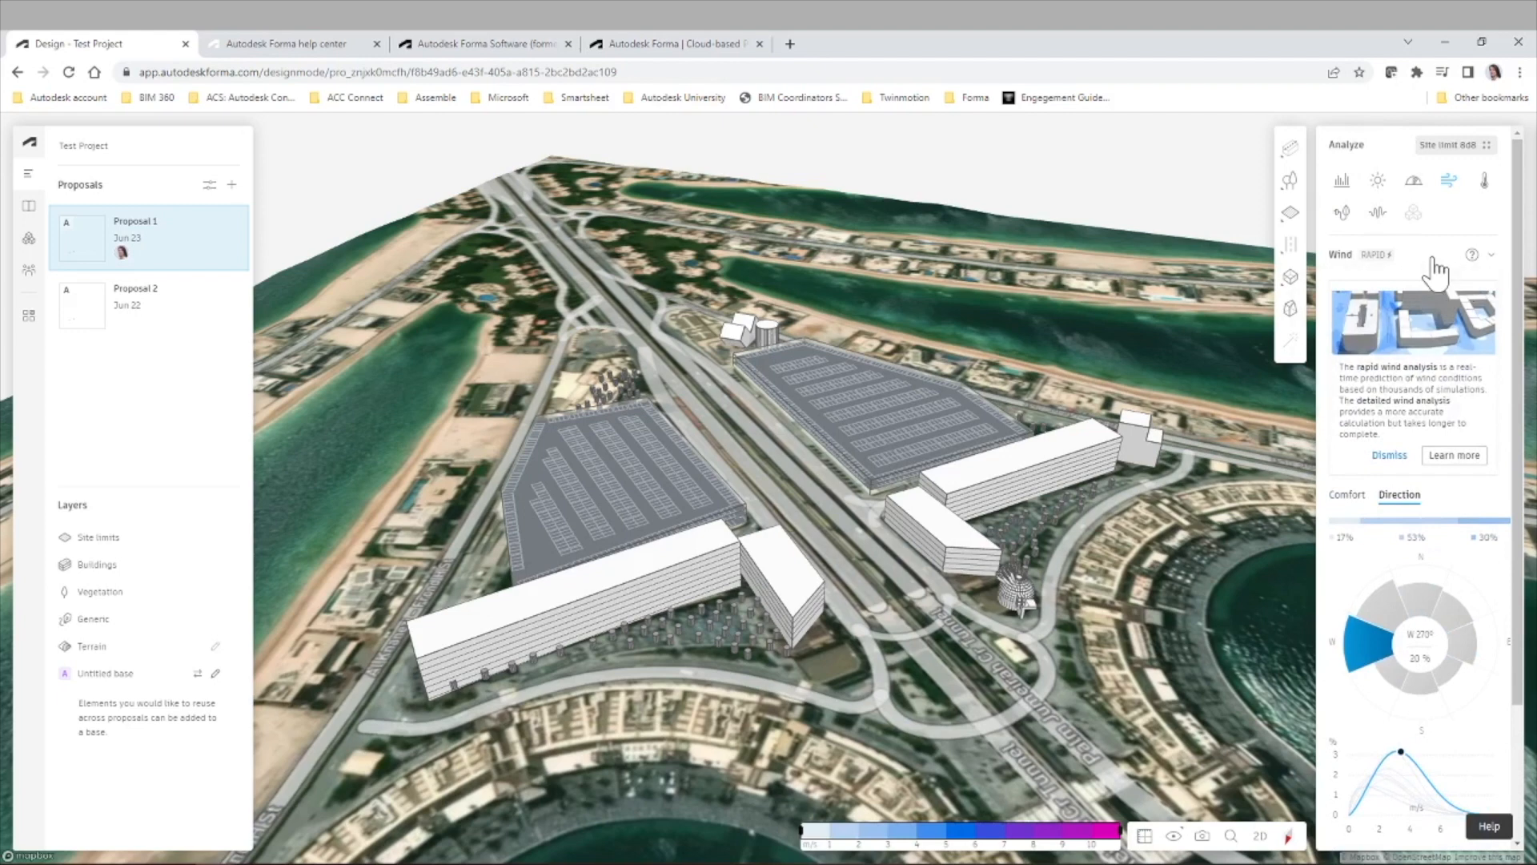
left_click(1489, 256)
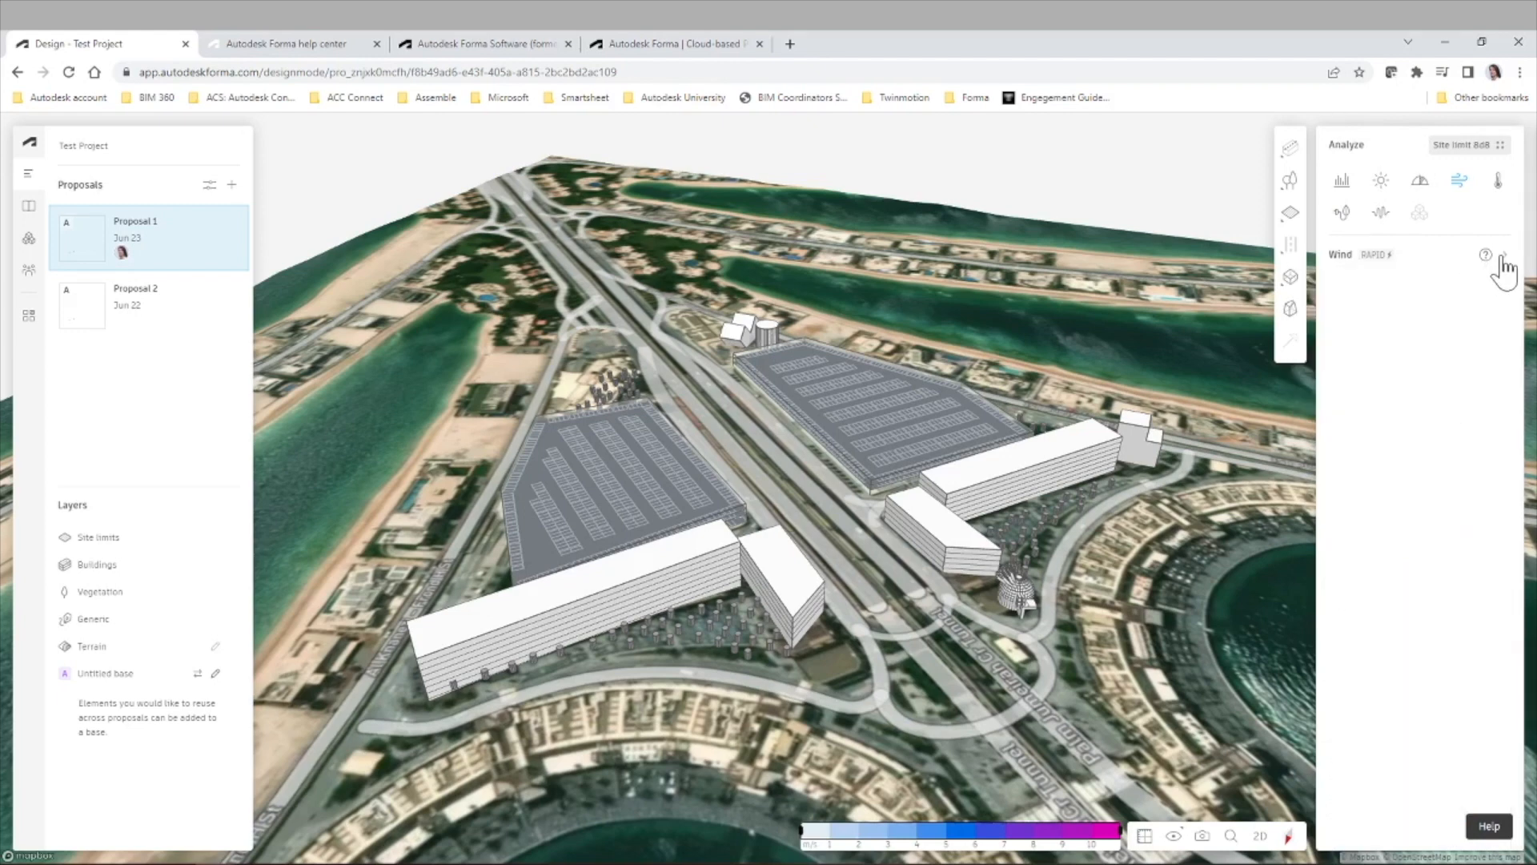
left_click(1502, 256)
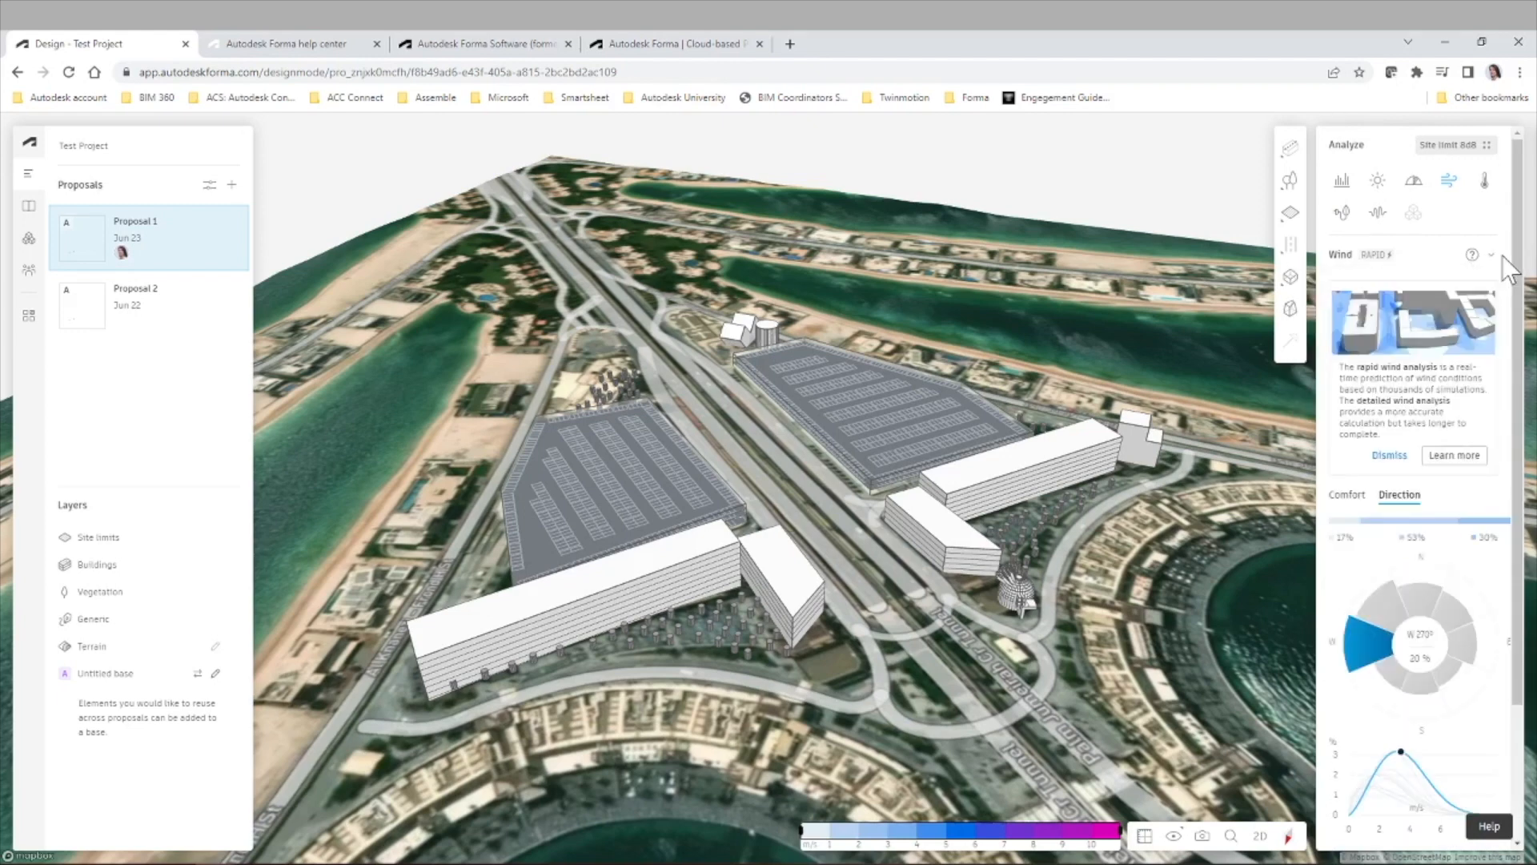
Open the wind analysis help article in a separate browser page, then show the Microclimate analysis in the design
left_click(1458, 463)
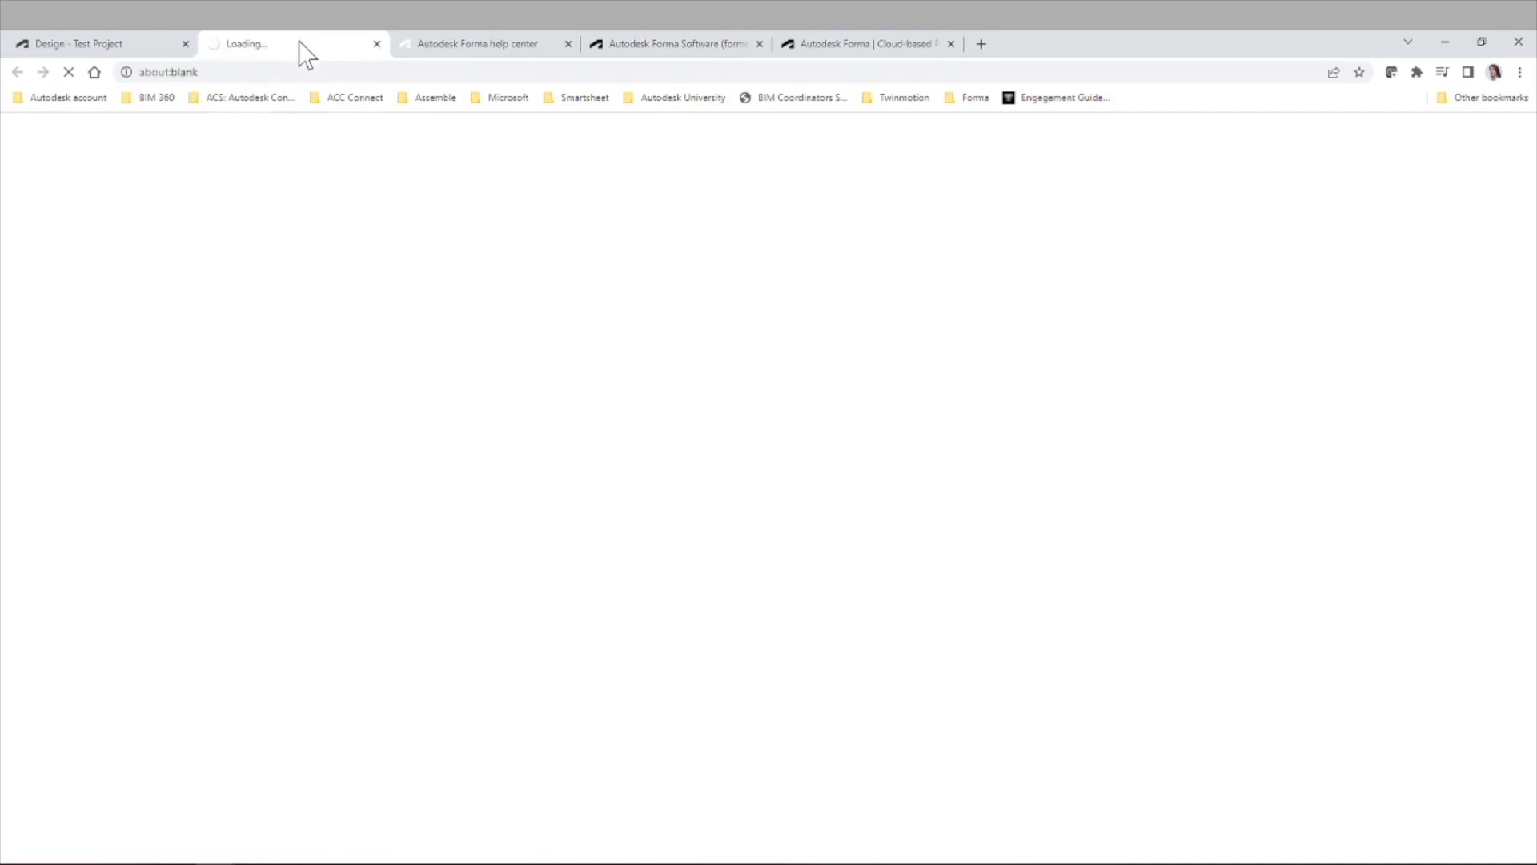
left_click(103, 45)
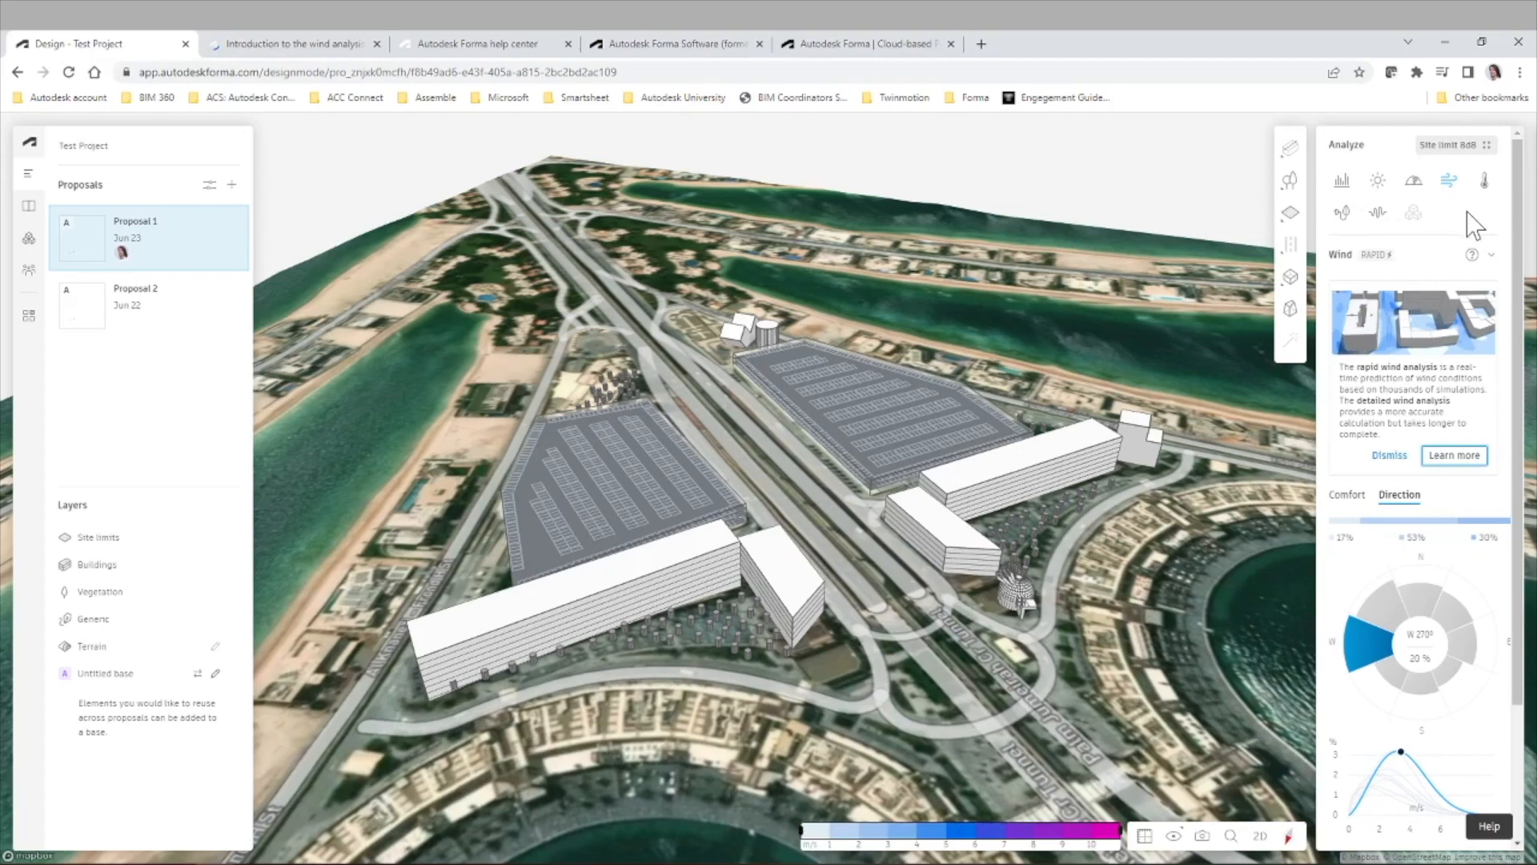
left_click(1483, 181)
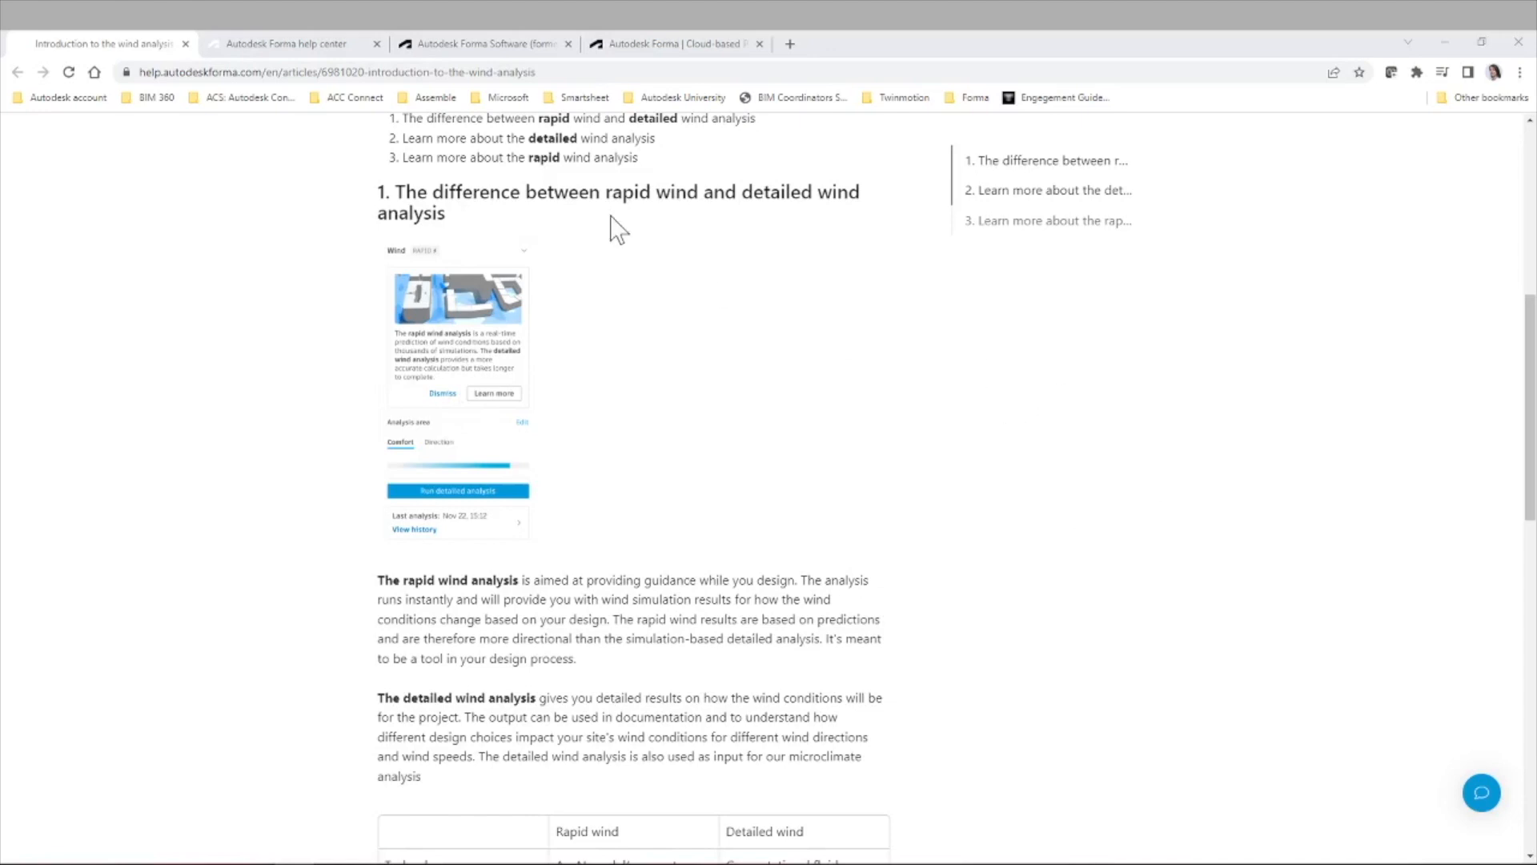
Read the help article's explanation and table on the difference between rapid and detailed wind analysis
left_click_drag(608, 193, 814, 193)
left_click(673, 192)
left_click(1033, 431)
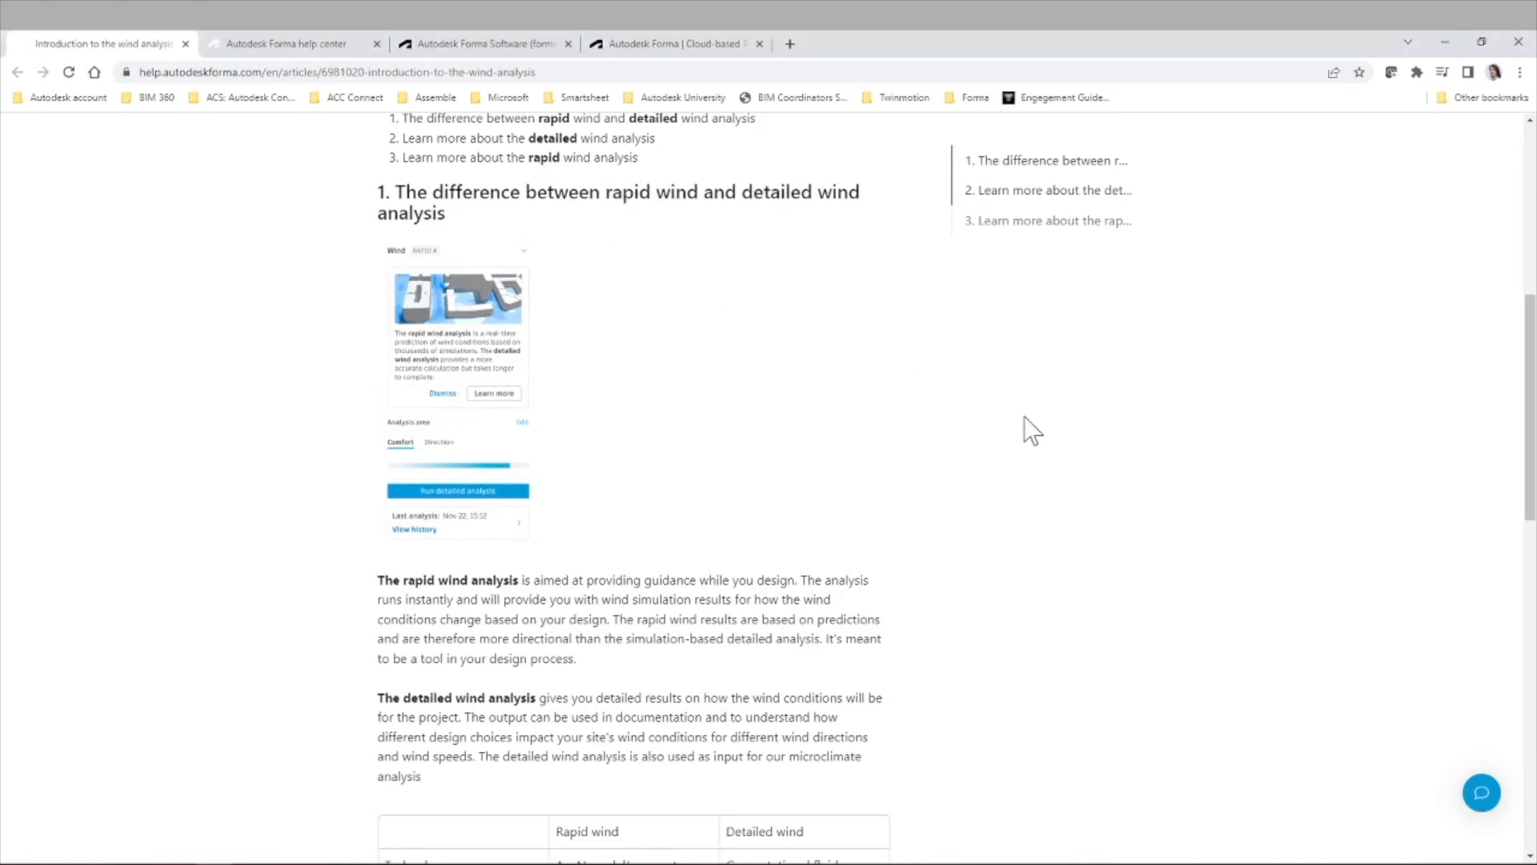
scroll(1033, 430, "down", 5)
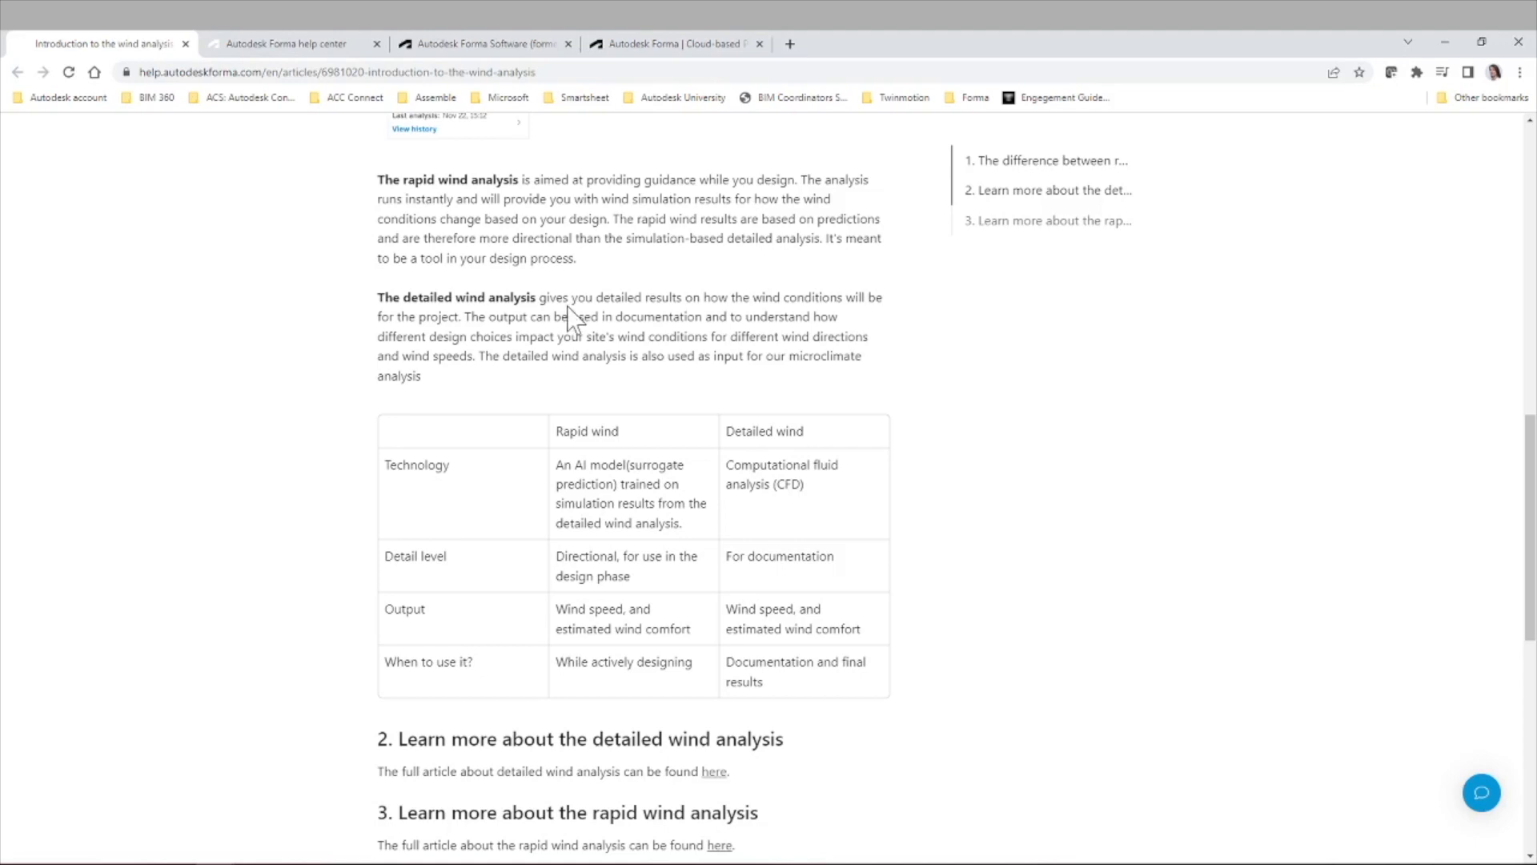
left_click_drag(593, 297, 693, 297)
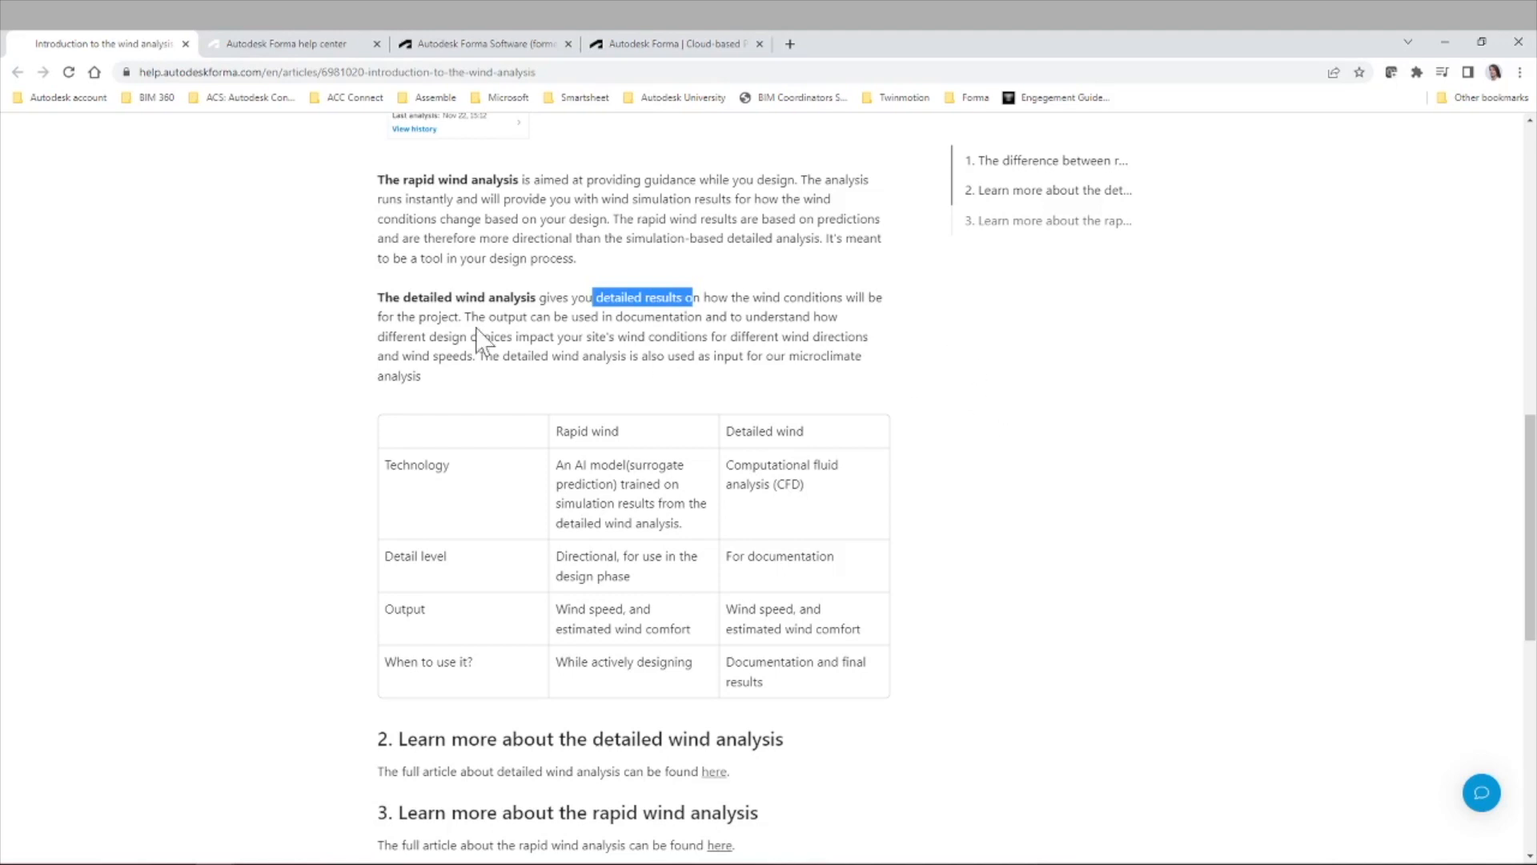
left_click_drag(472, 316, 703, 317)
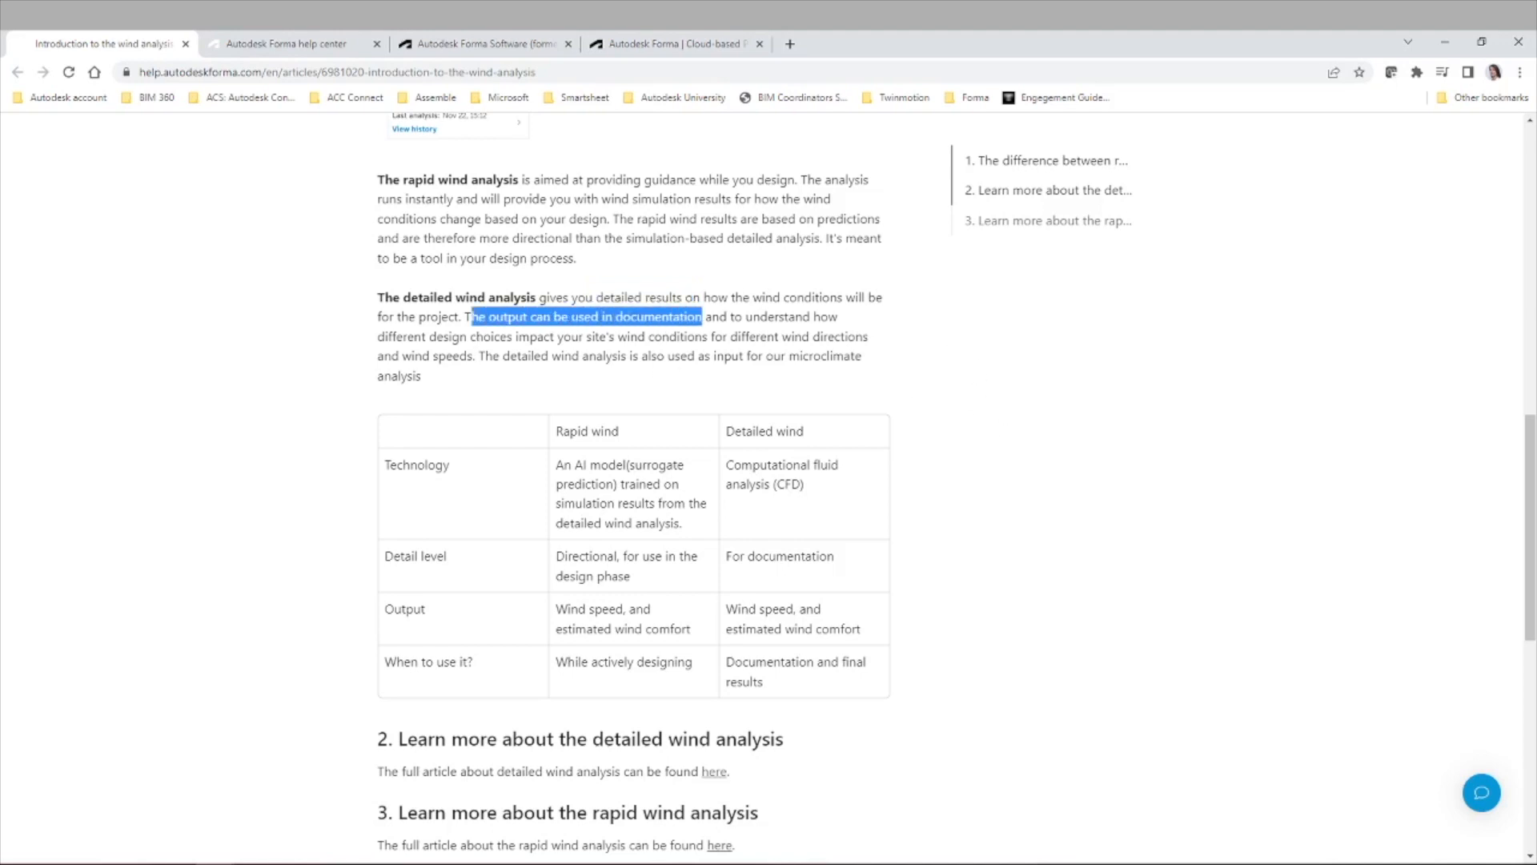
left_click(961, 353)
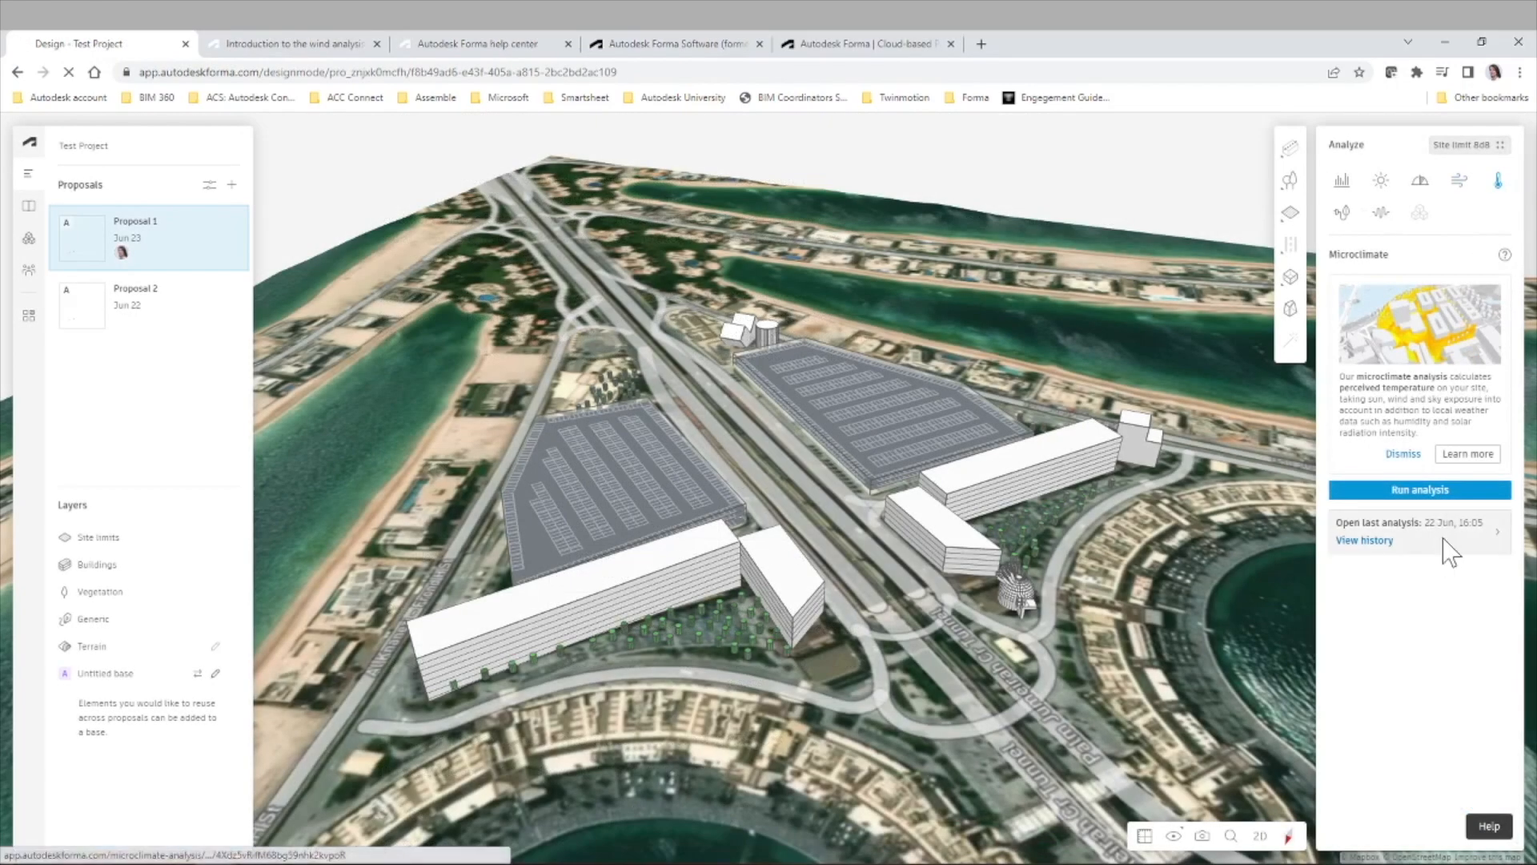
Open the last Microclimate analysis from 22 Jun, 16:05 and examine its temperature map from above and in perspective
left_click(1451, 551)
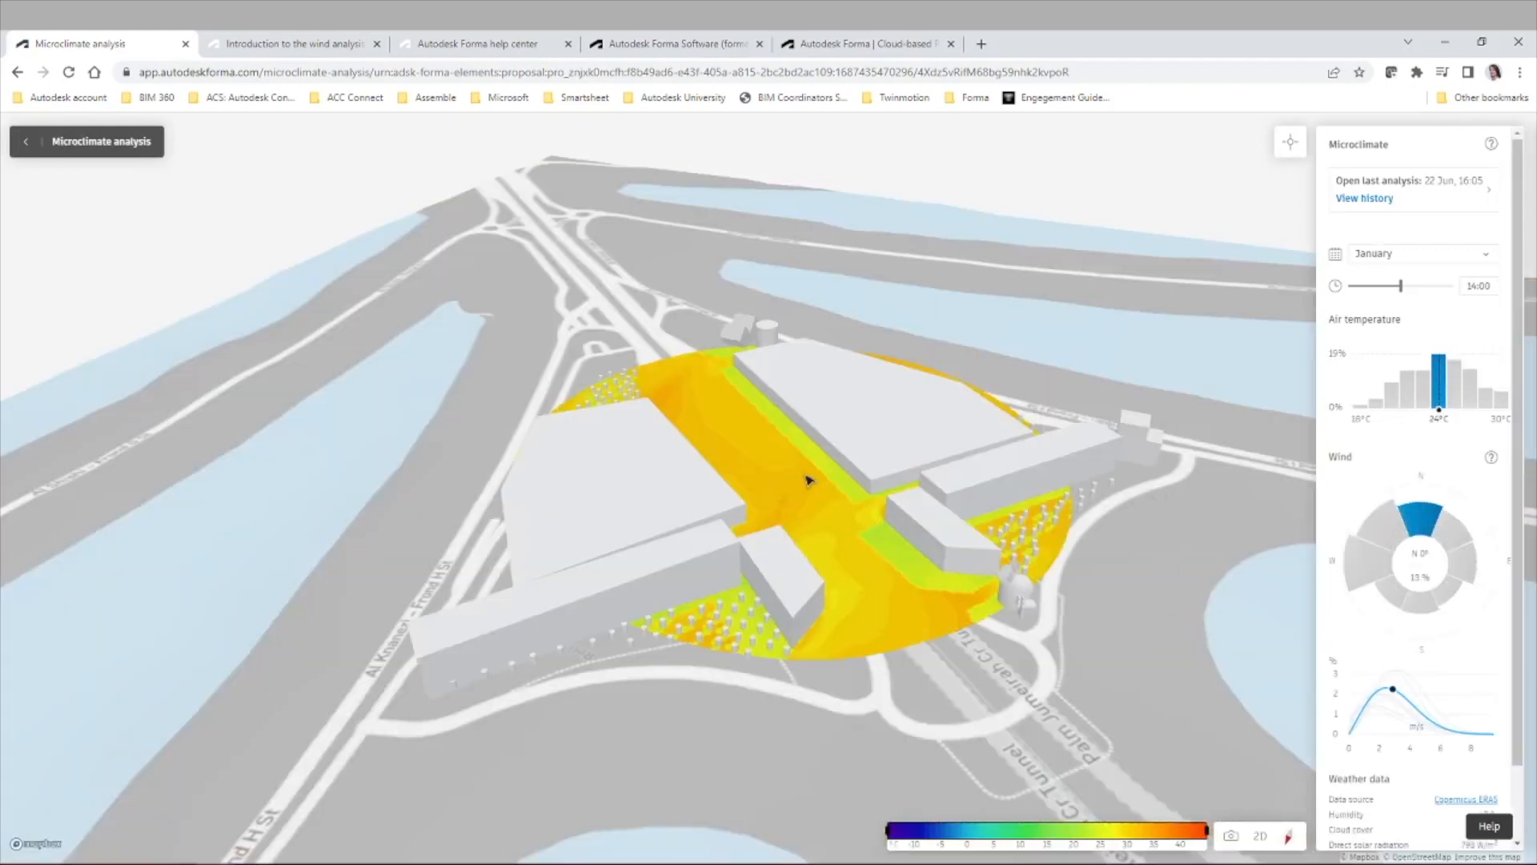
scroll(834, 497, "up", 3)
right_click_drag(922, 622, 909, 667)
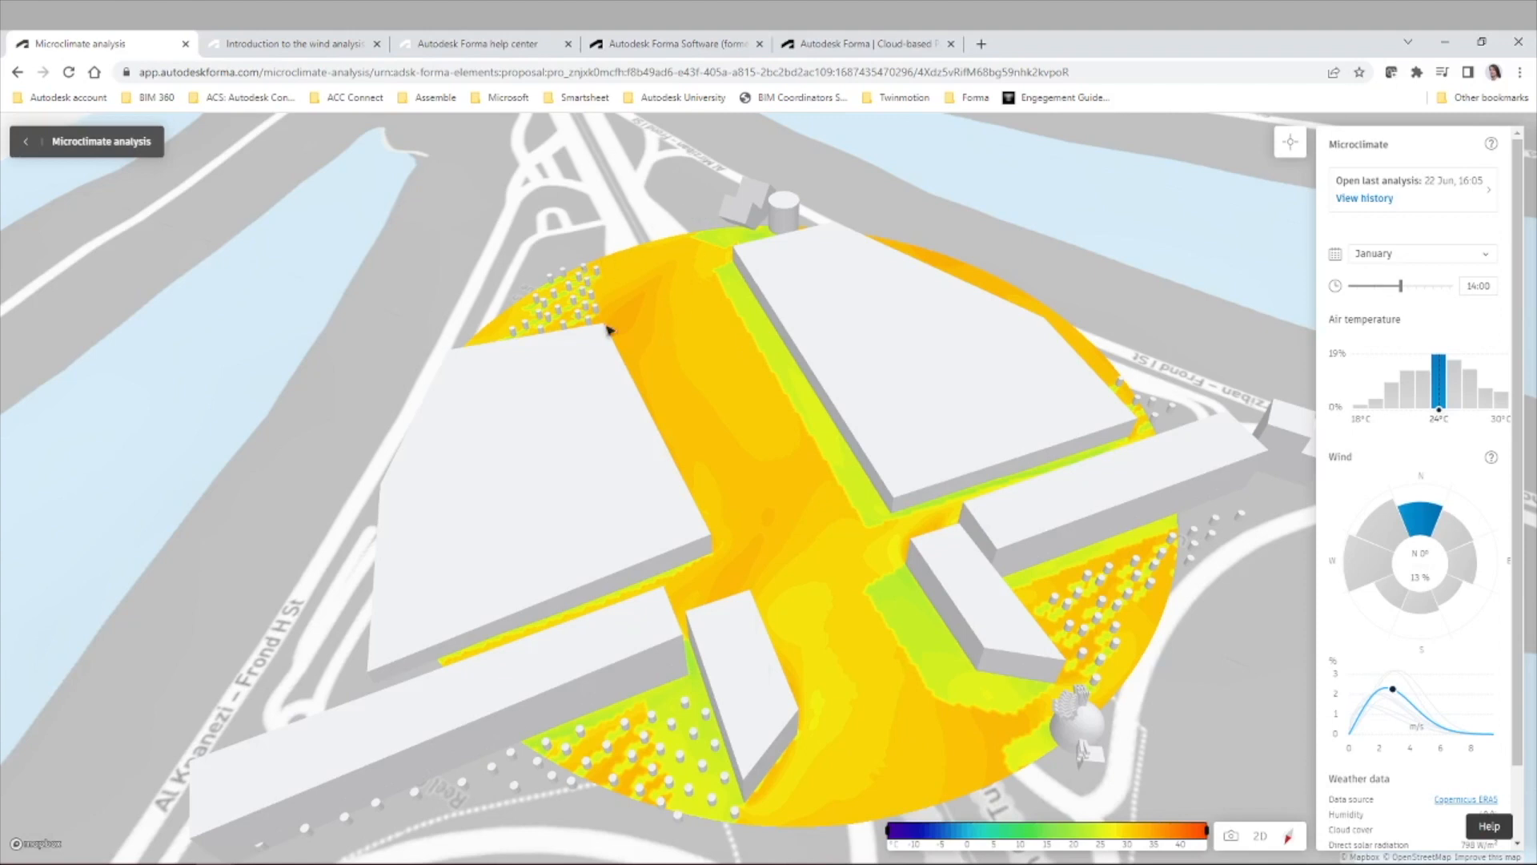
right_click_drag(907, 691, 902, 643)
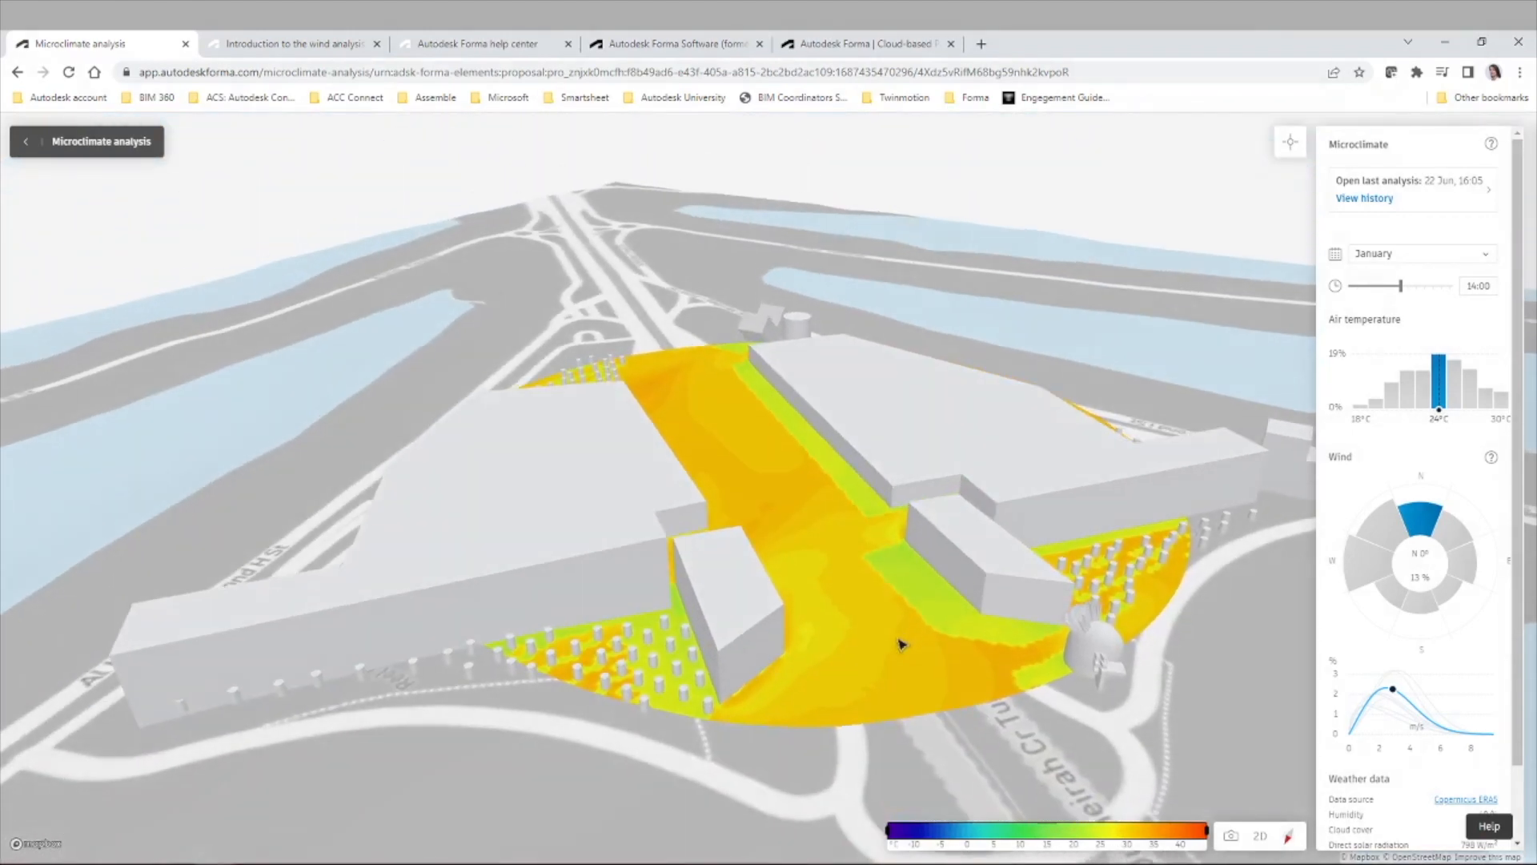
scroll(897, 644, "up", 2)
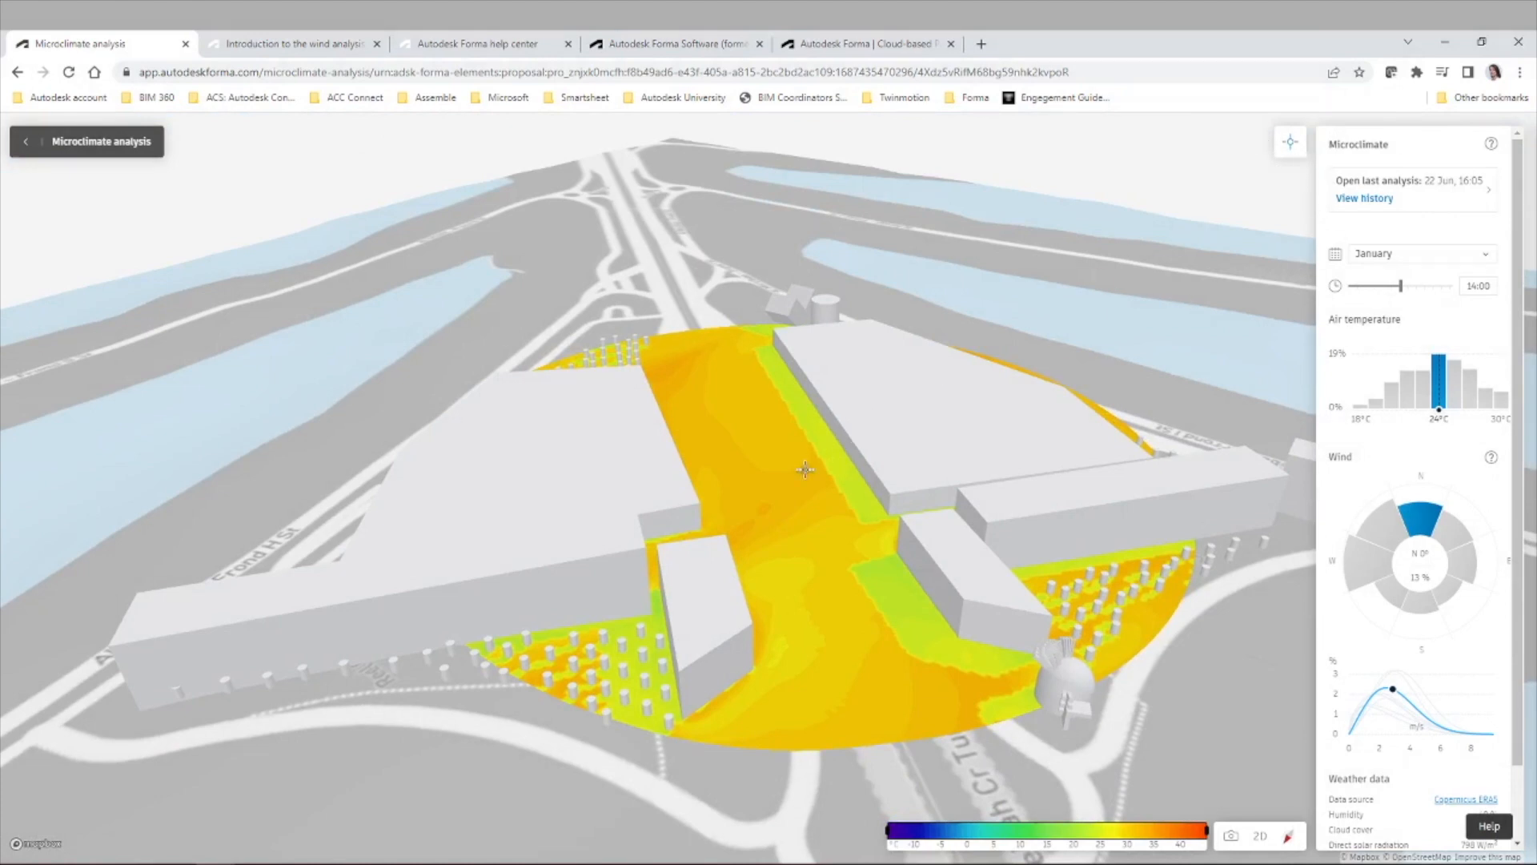
Inspect the perceived temperature at eight points between and around the buildings, then return to Proposal 1's design
mouse_move(803, 473)
left_click(783, 625)
left_click(835, 673)
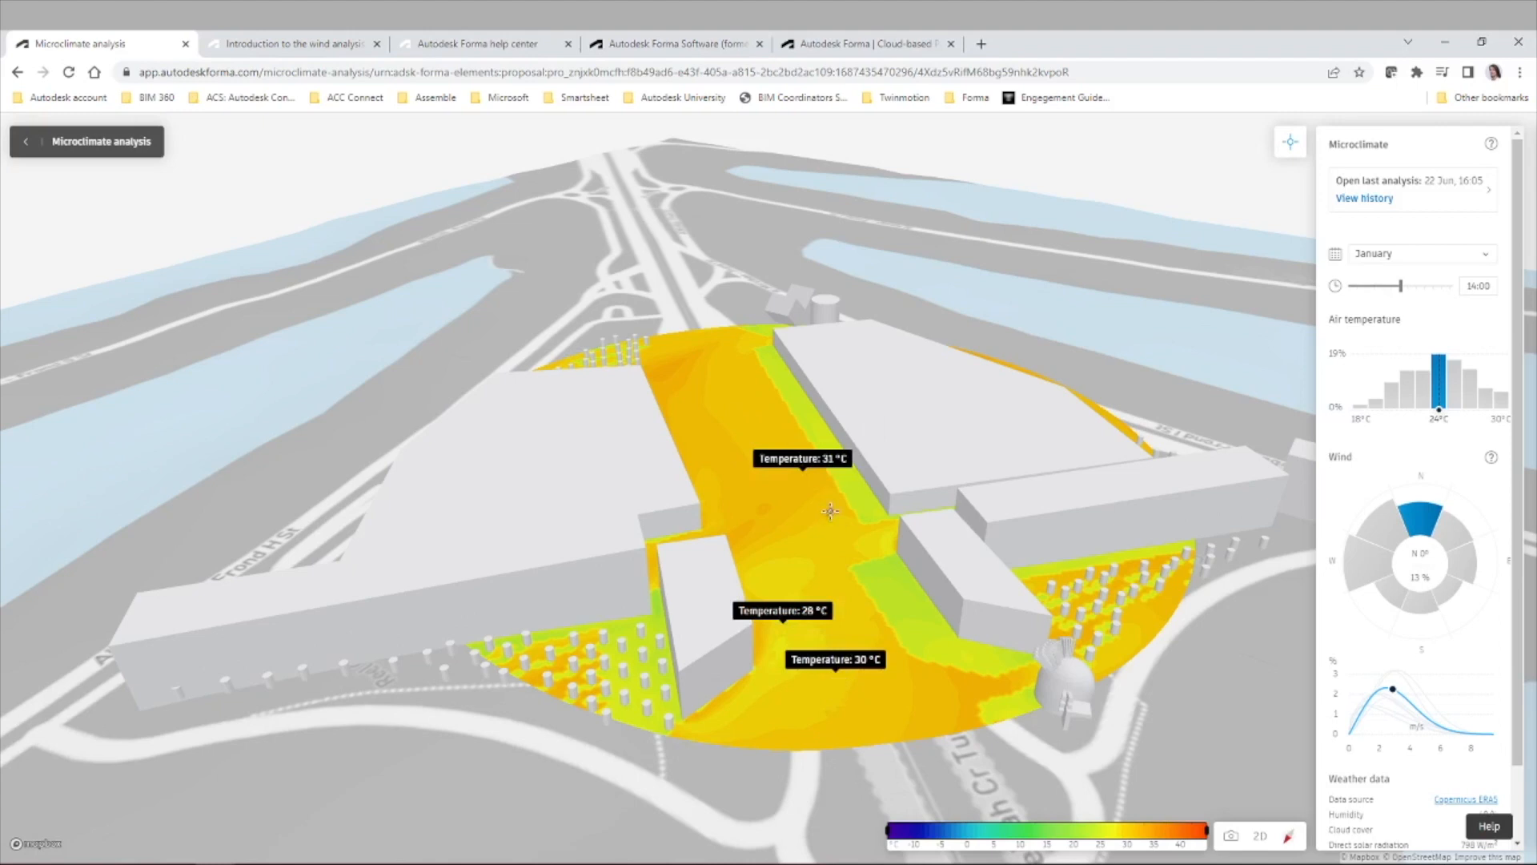
left_click(901, 568)
left_click(922, 606)
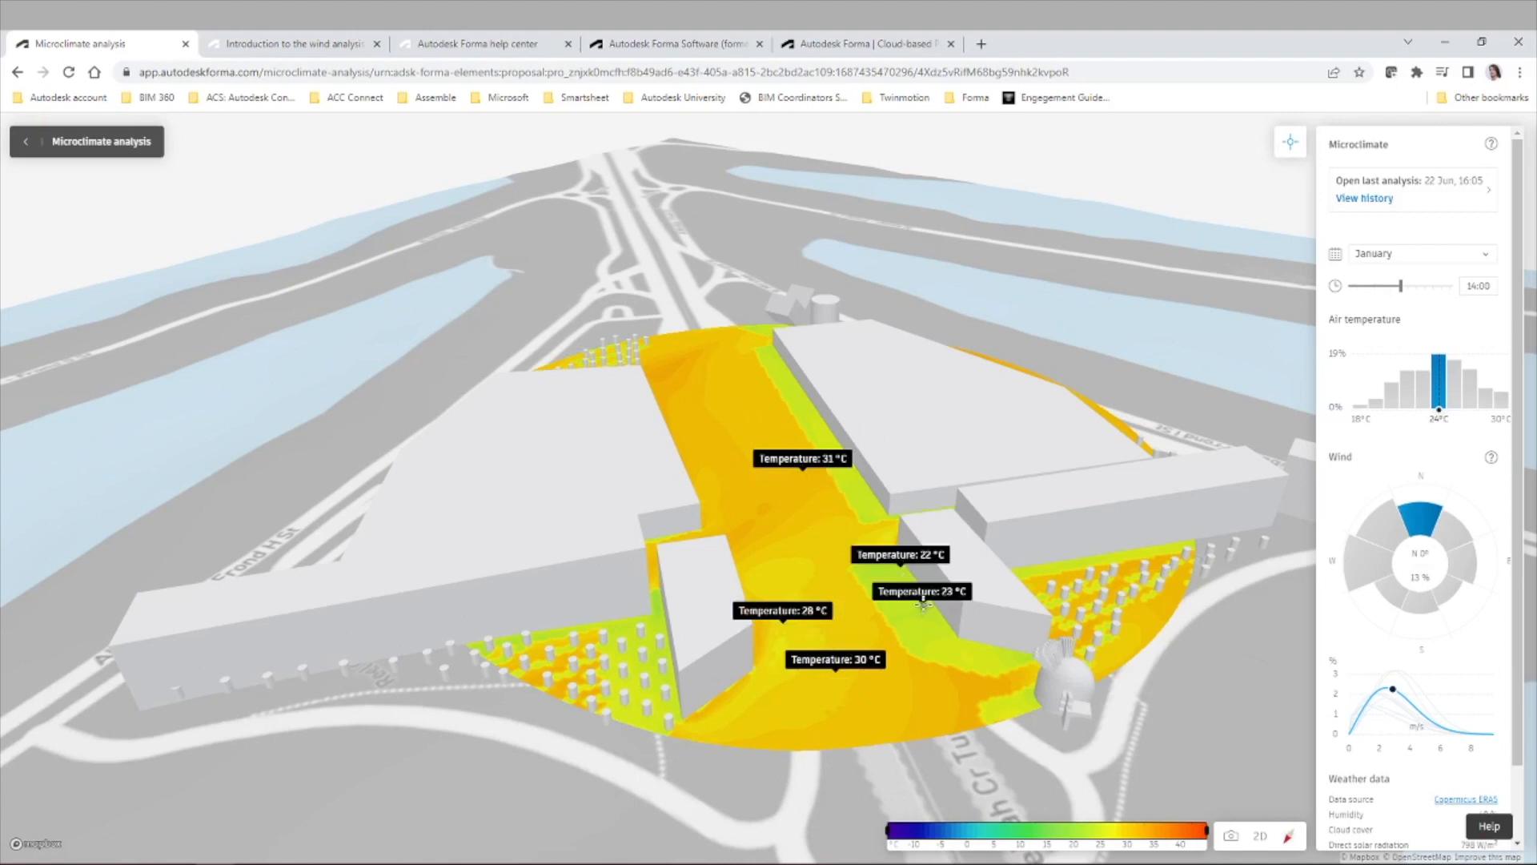
left_click(976, 648)
left_click(1030, 567)
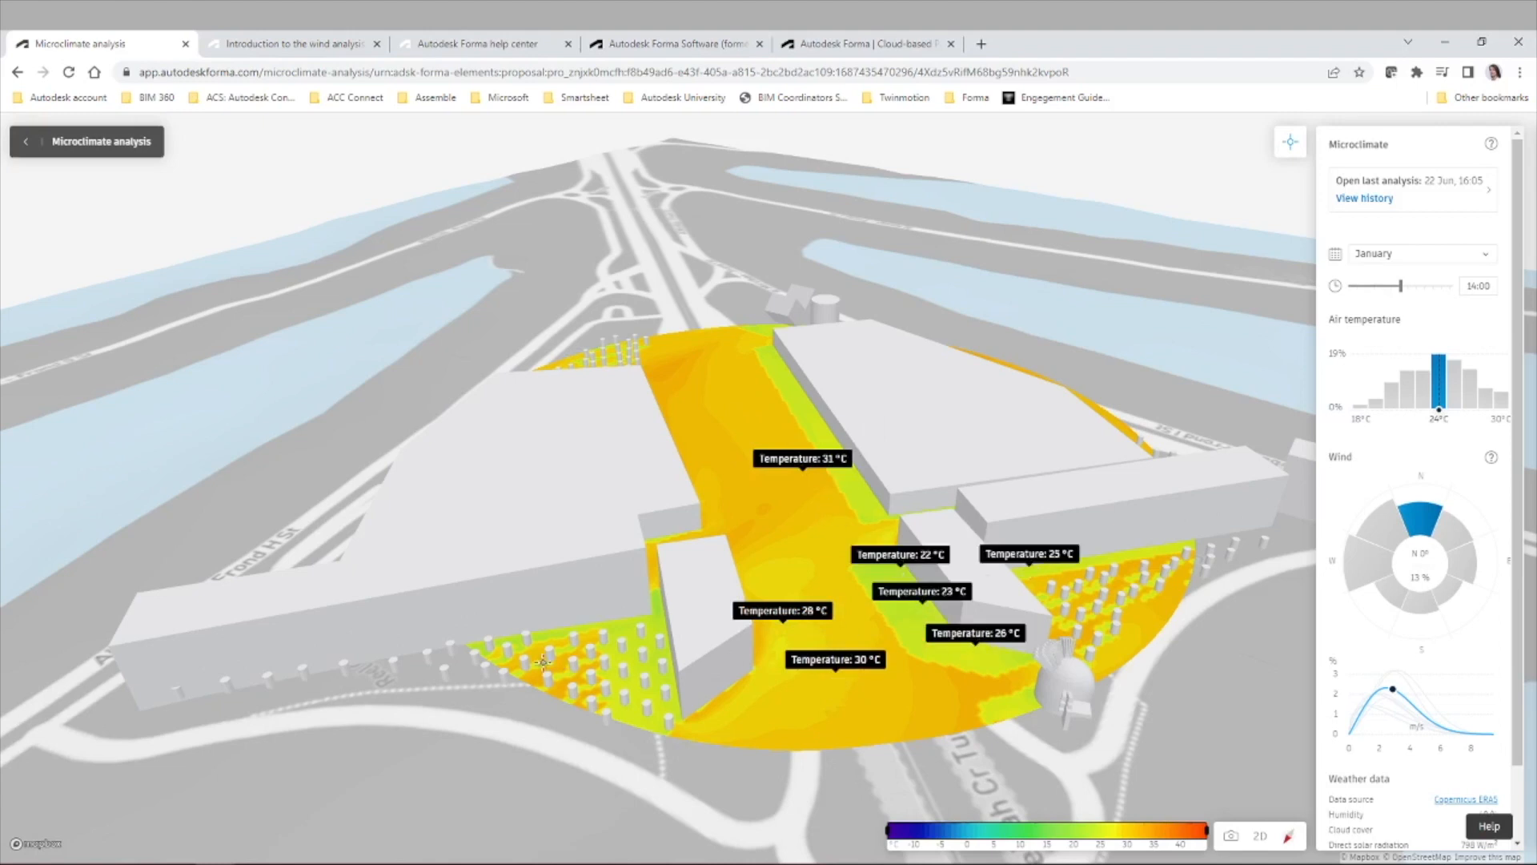
left_click(631, 621)
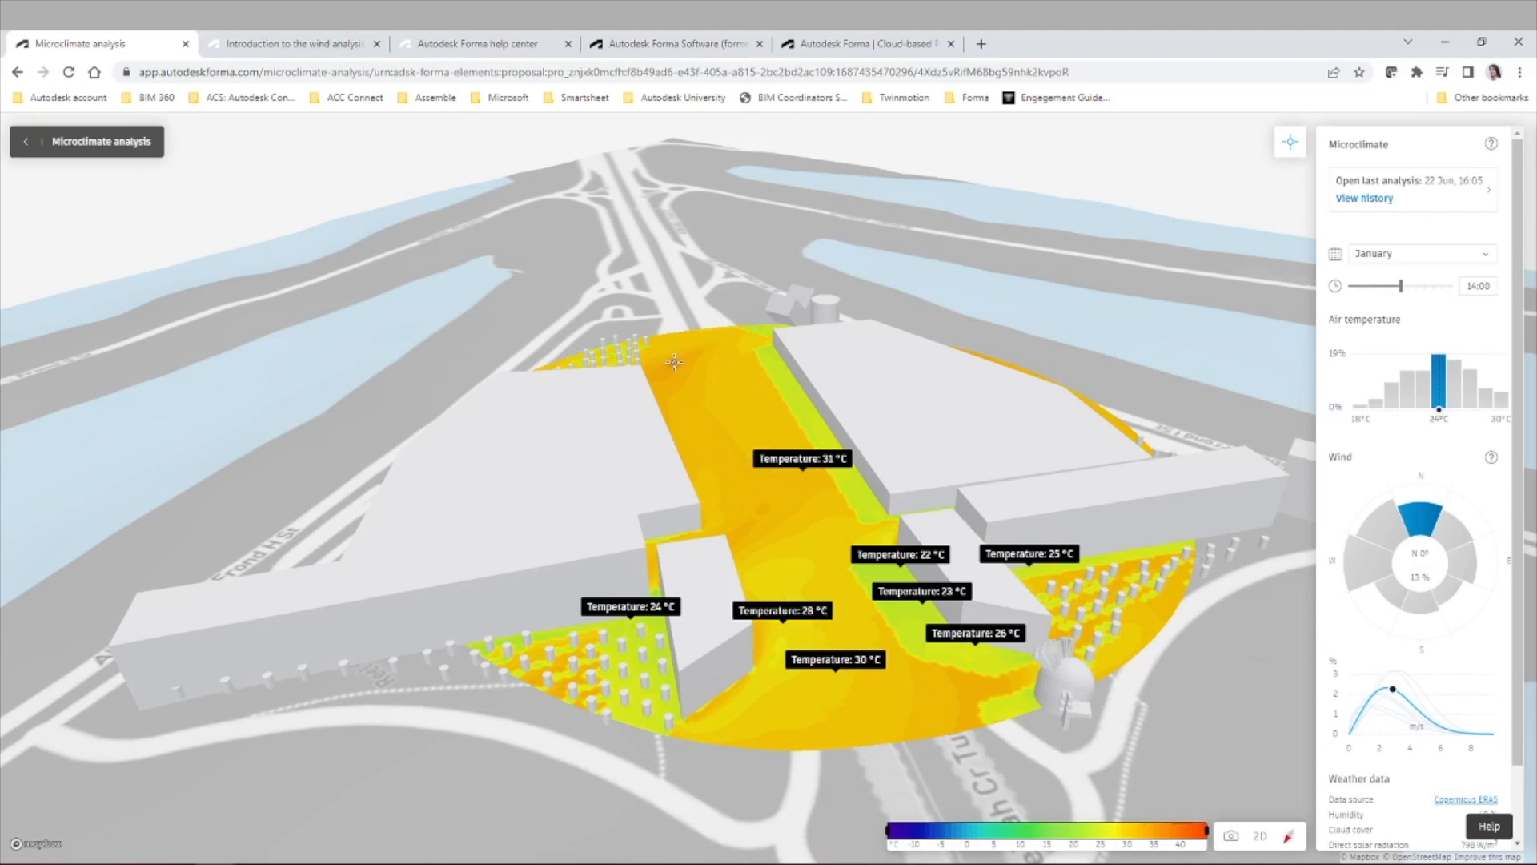
left_click(24, 142)
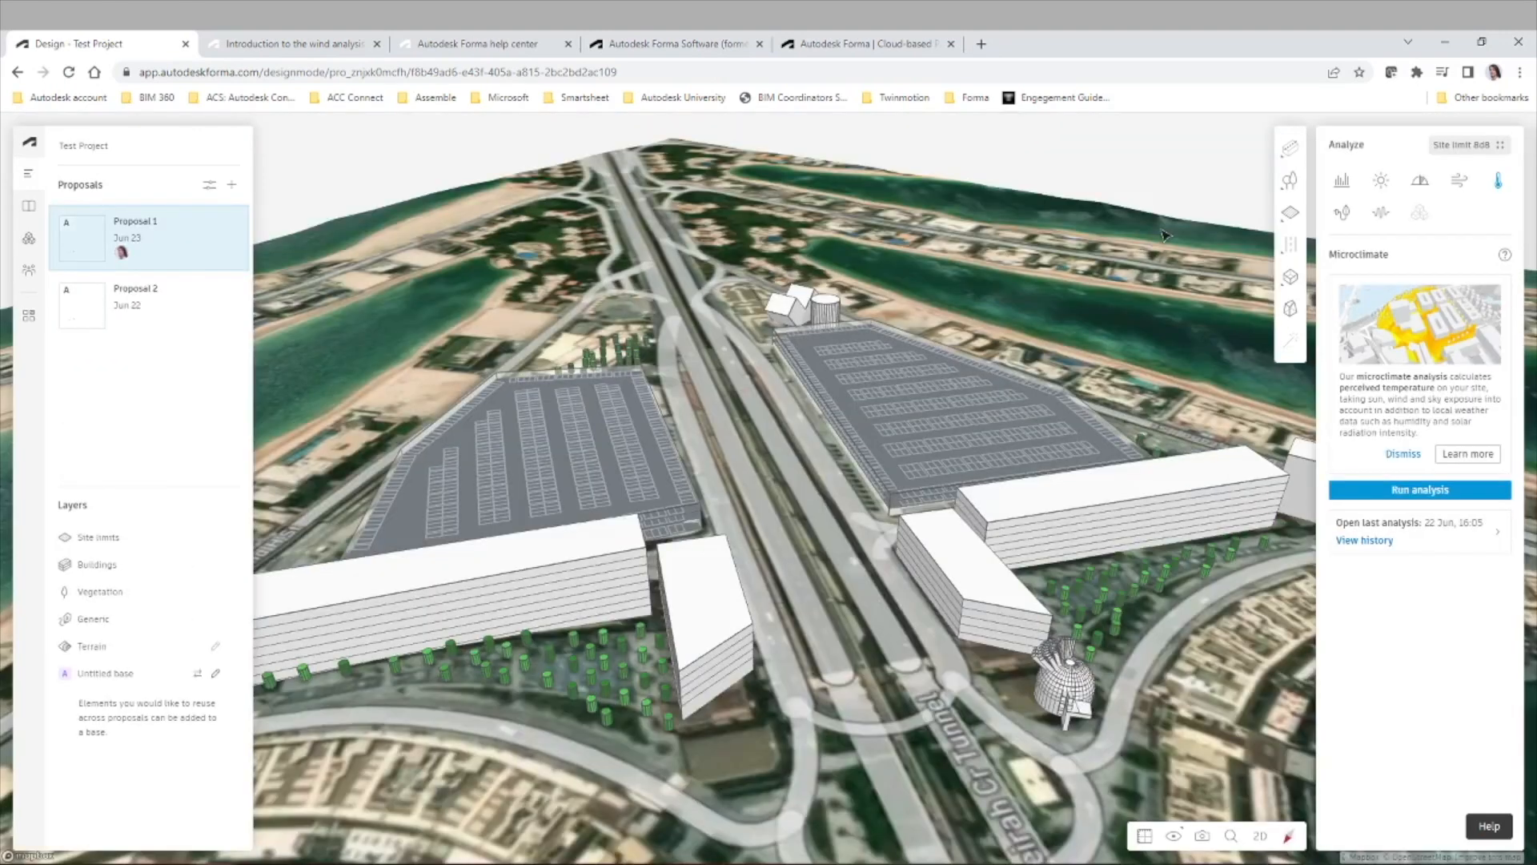
Review Proposal 1's options for sending it to Revit and downloading the Revit add-in, without choosing any
scroll(1167, 712, "down", 5)
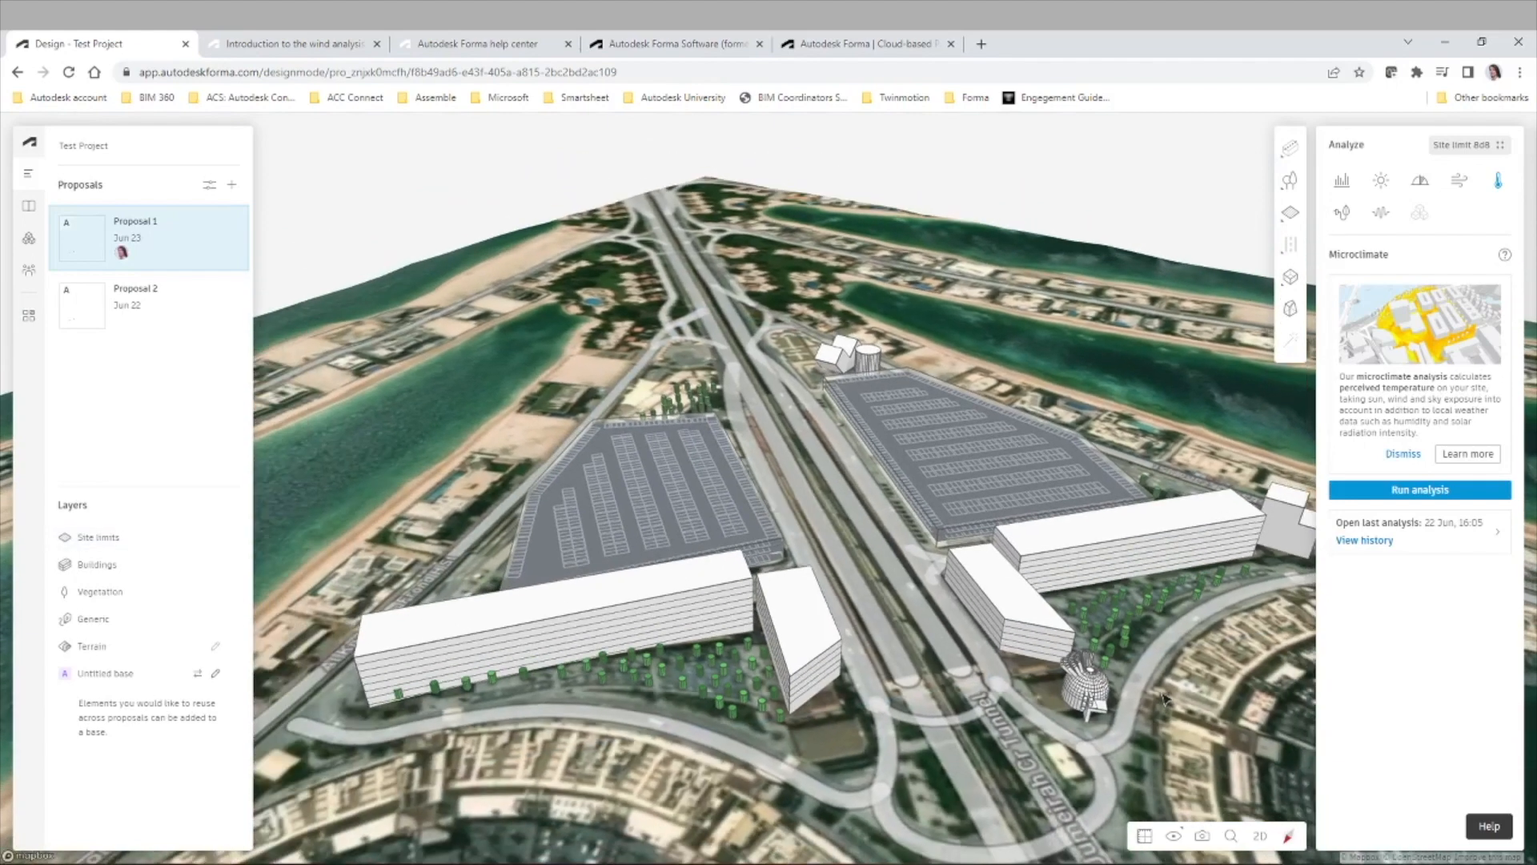
scroll(1185, 688, "down", 2)
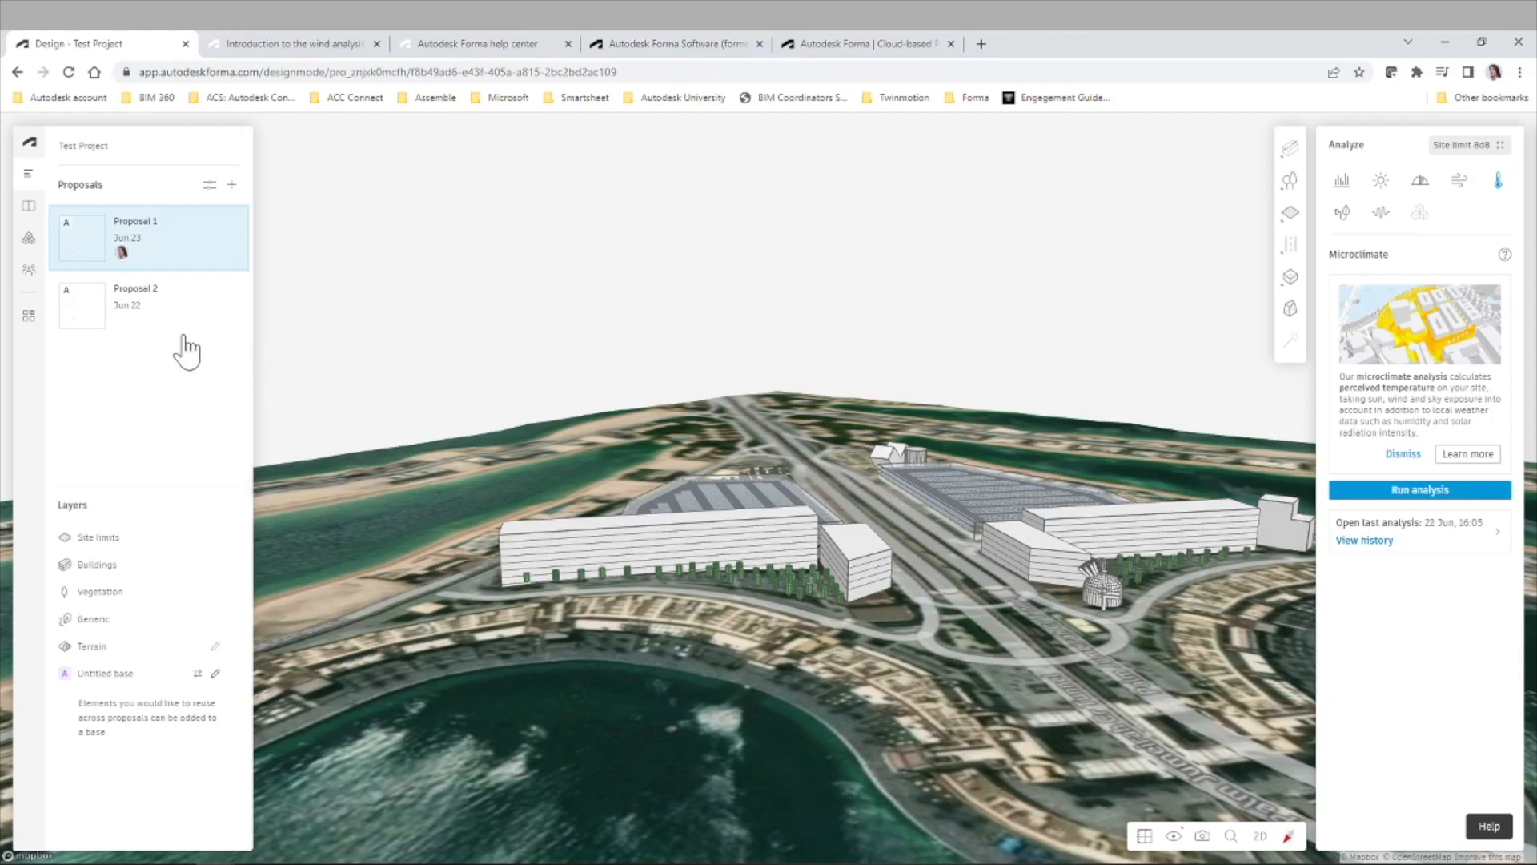
left_click(233, 228)
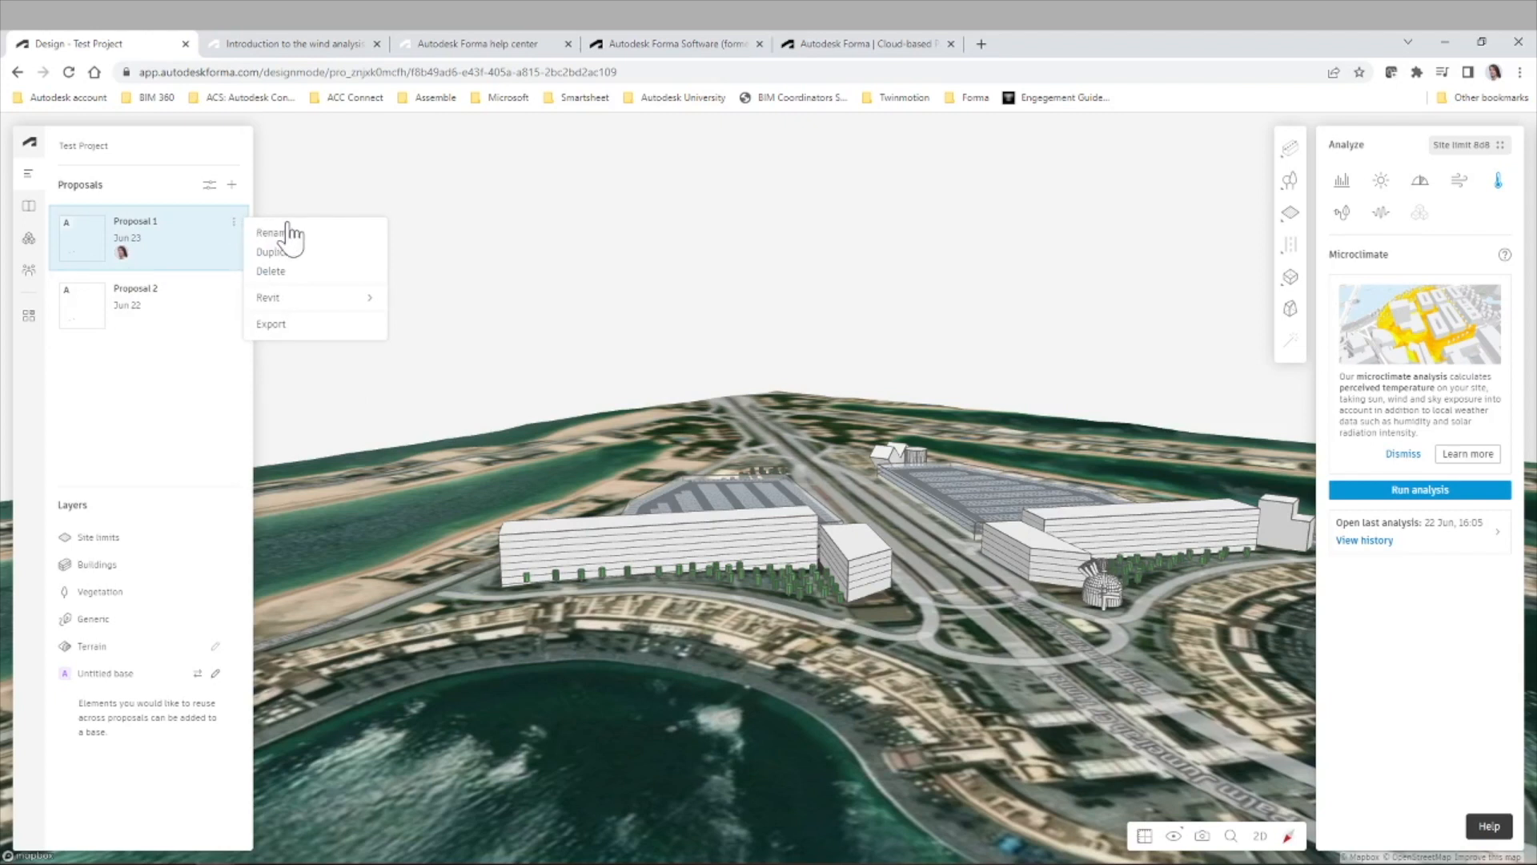
mouse_move(301, 301)
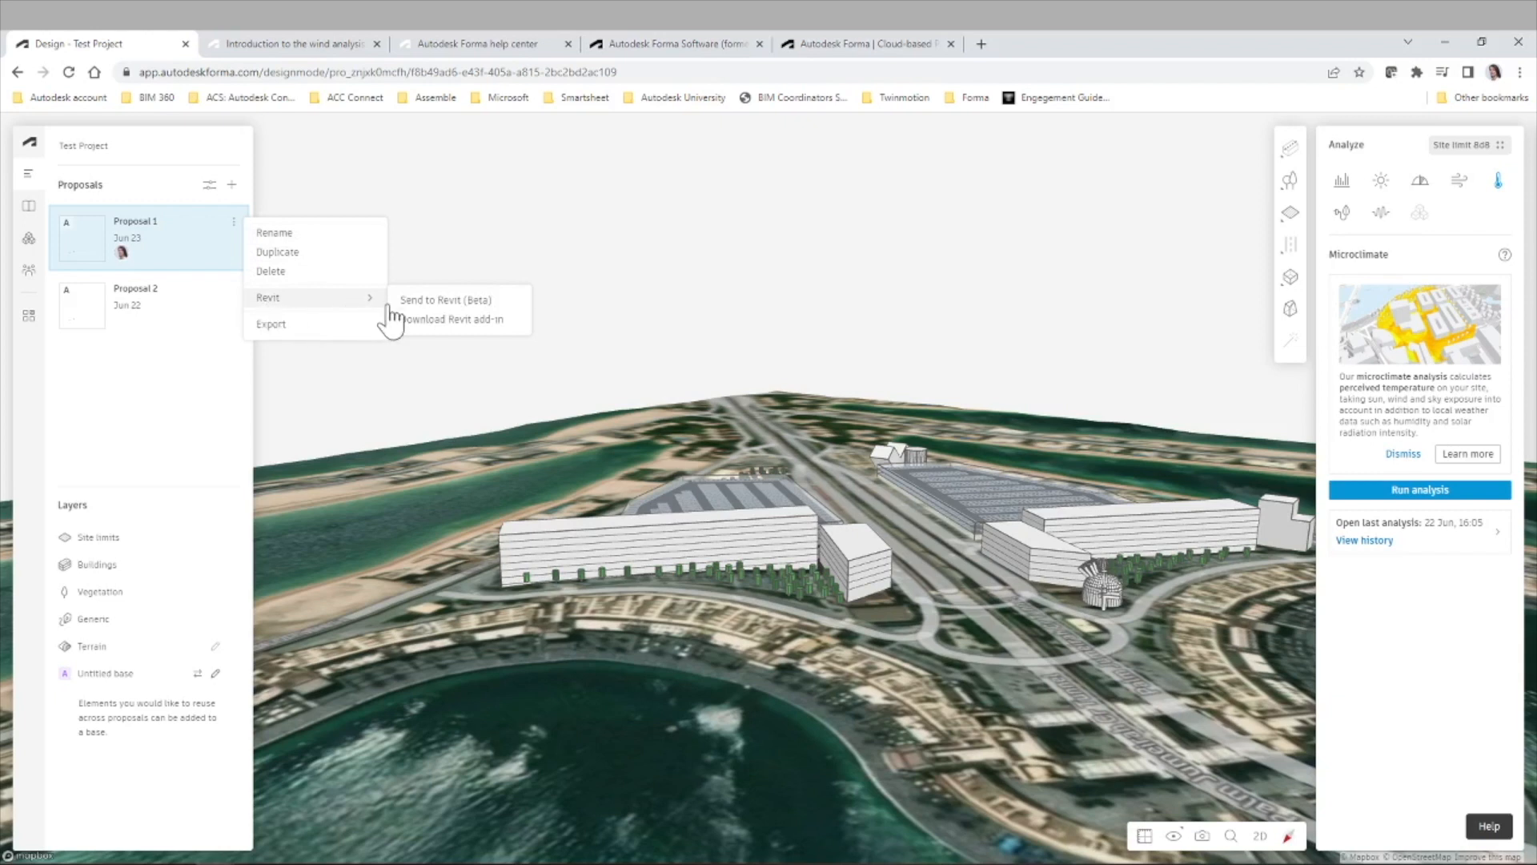
mouse_move(357, 300)
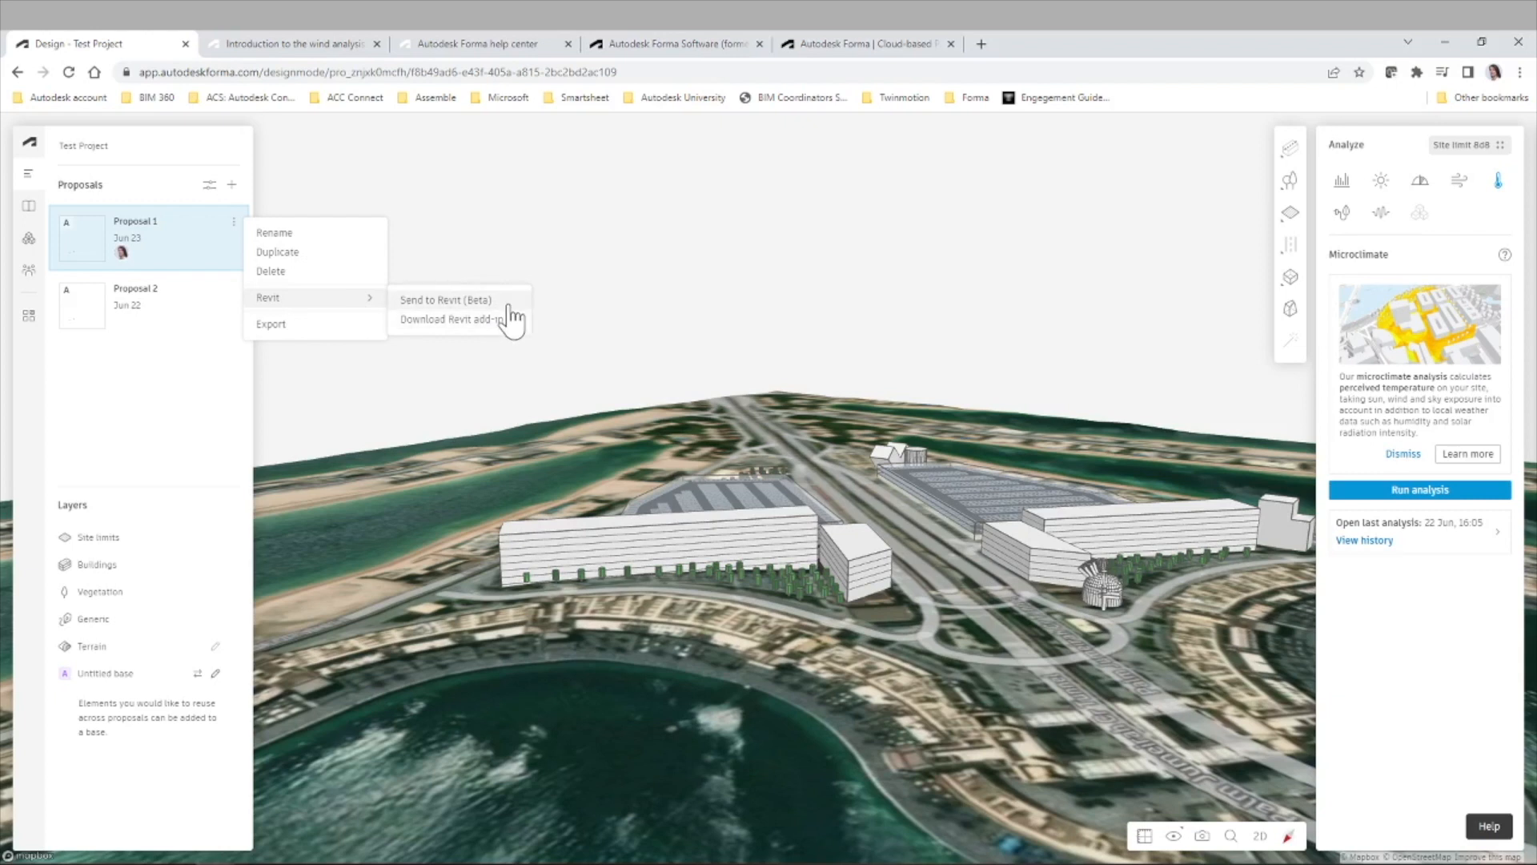
left_click(180, 417)
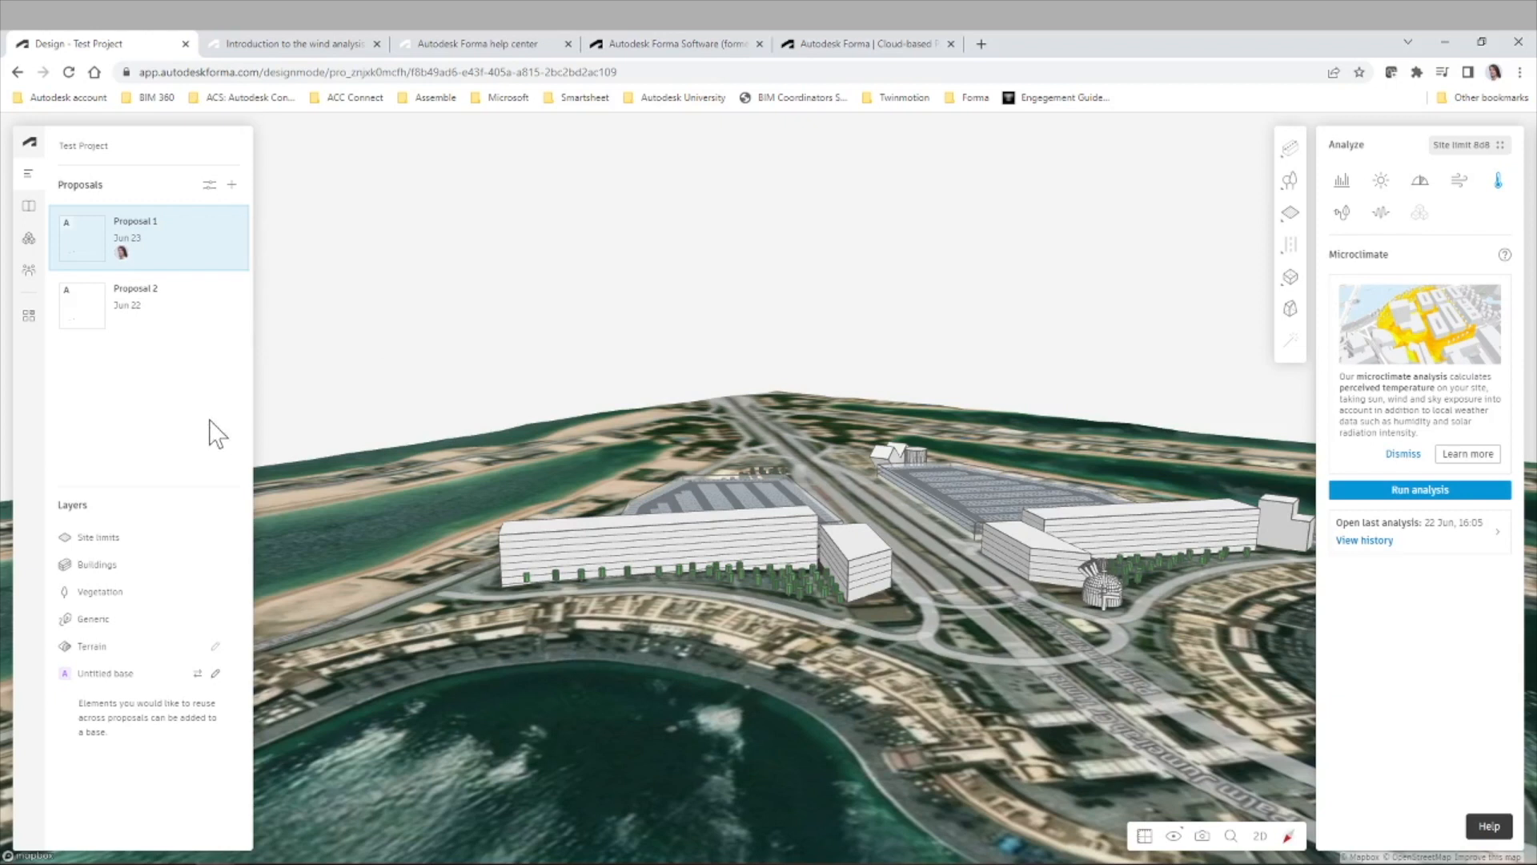